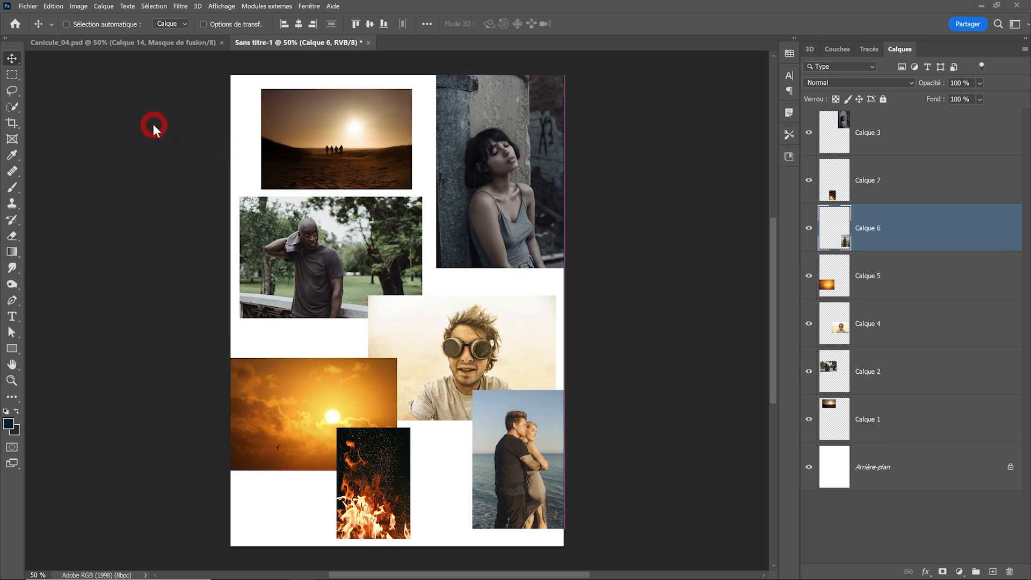
Create a portrait A4 print document, 210 x 297 mm at 300 ppi, in 16-bit RGB with the ProPhoto RGB profile
left_click(29, 7)
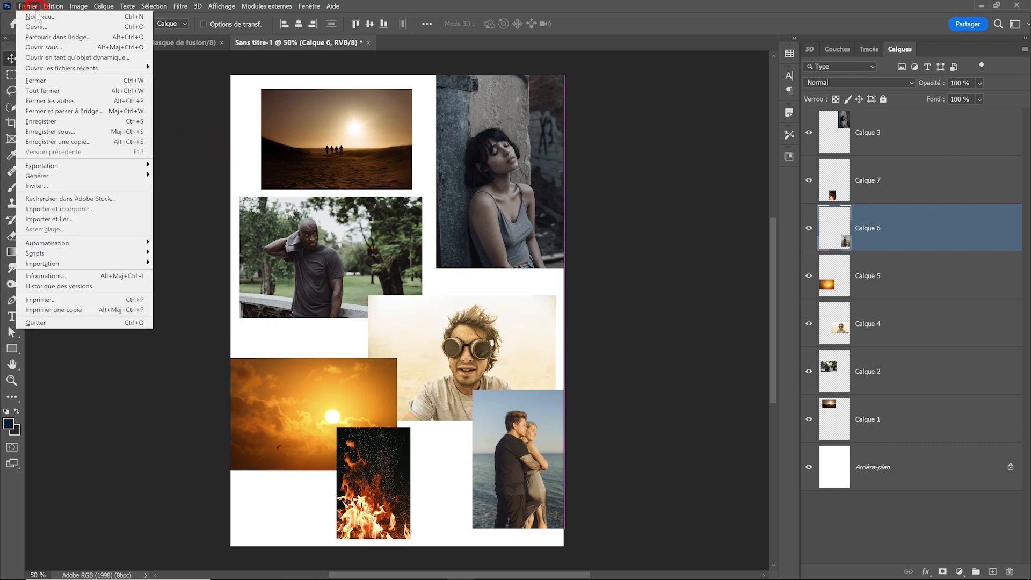
left_click(38, 17)
left_click(265, 94)
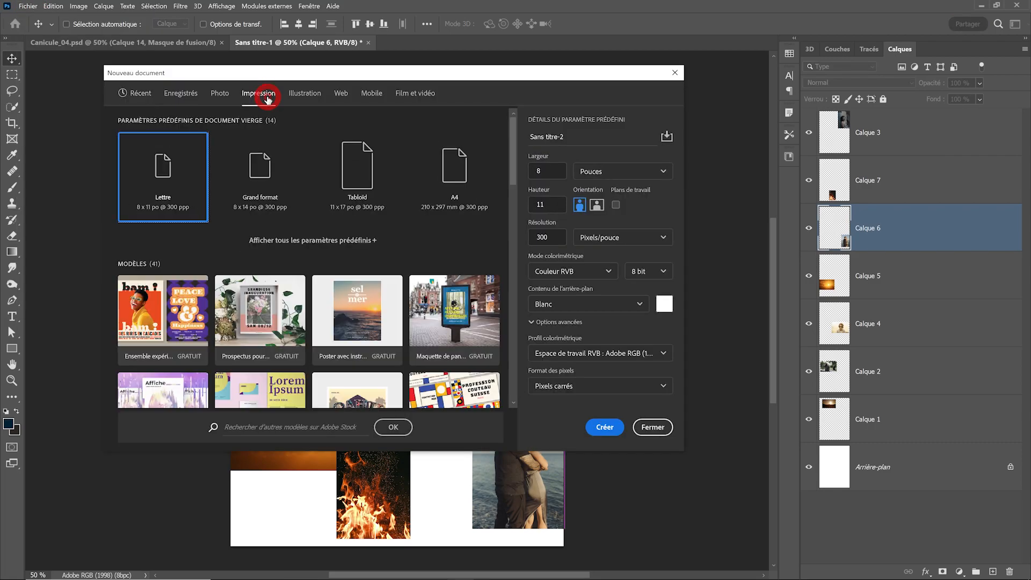
left_click(456, 173)
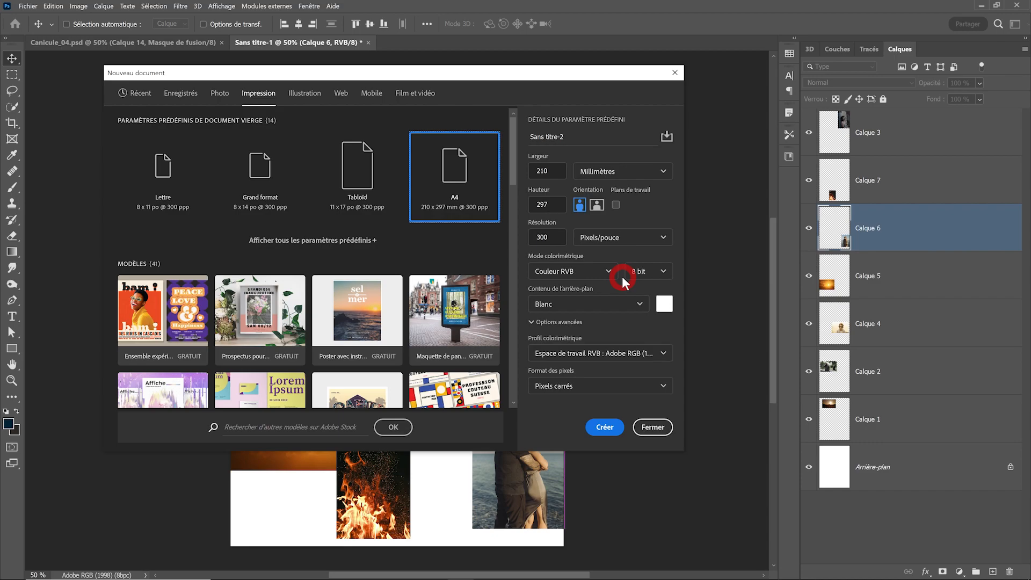
left_click(672, 272)
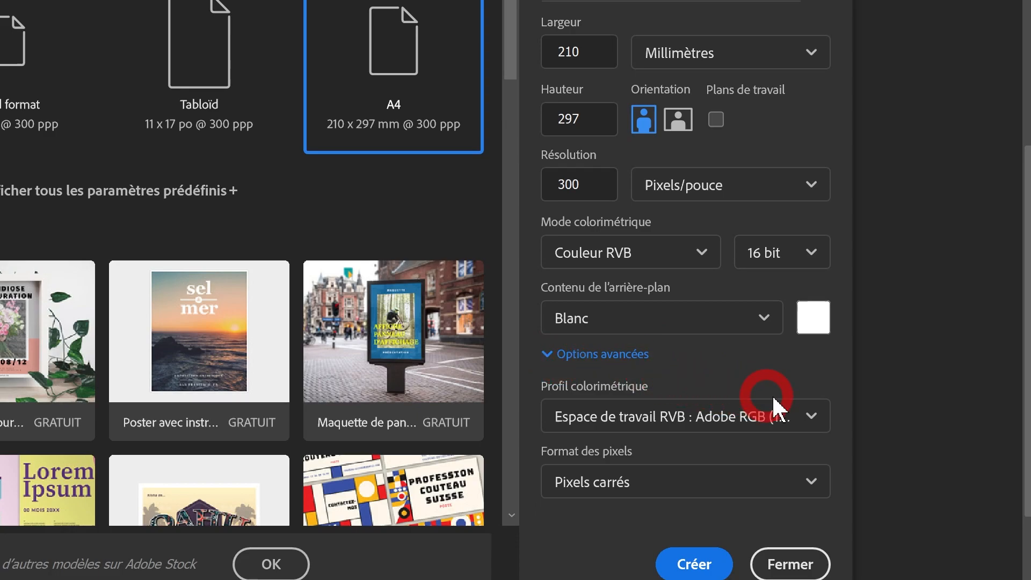
left_click(808, 414)
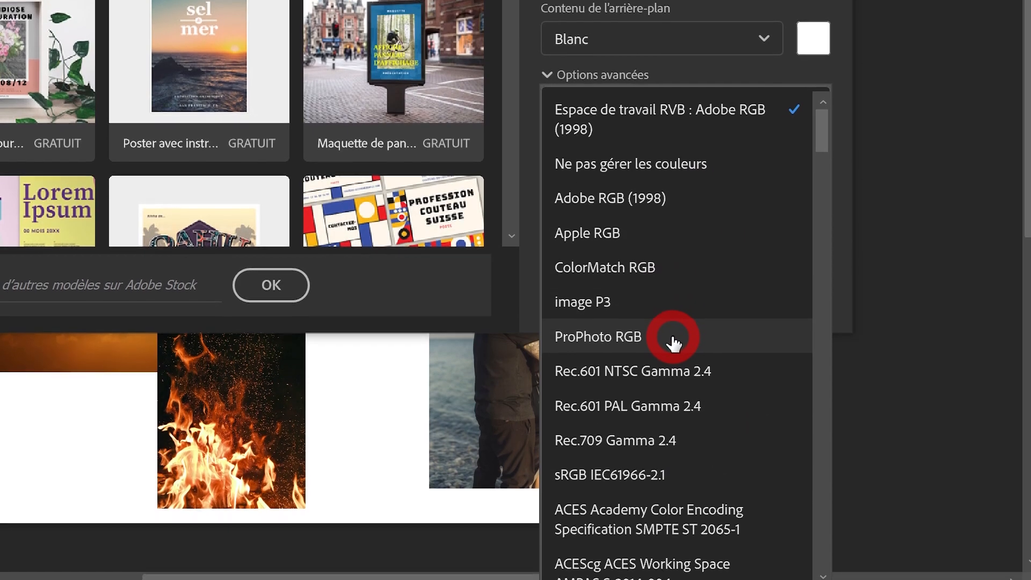
left_click(672, 343)
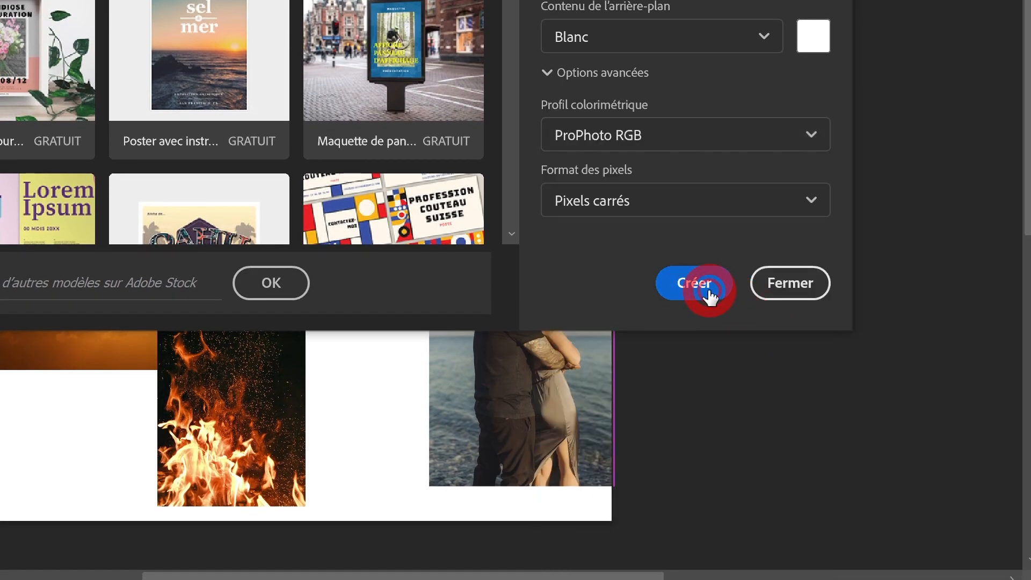
left_click(707, 290)
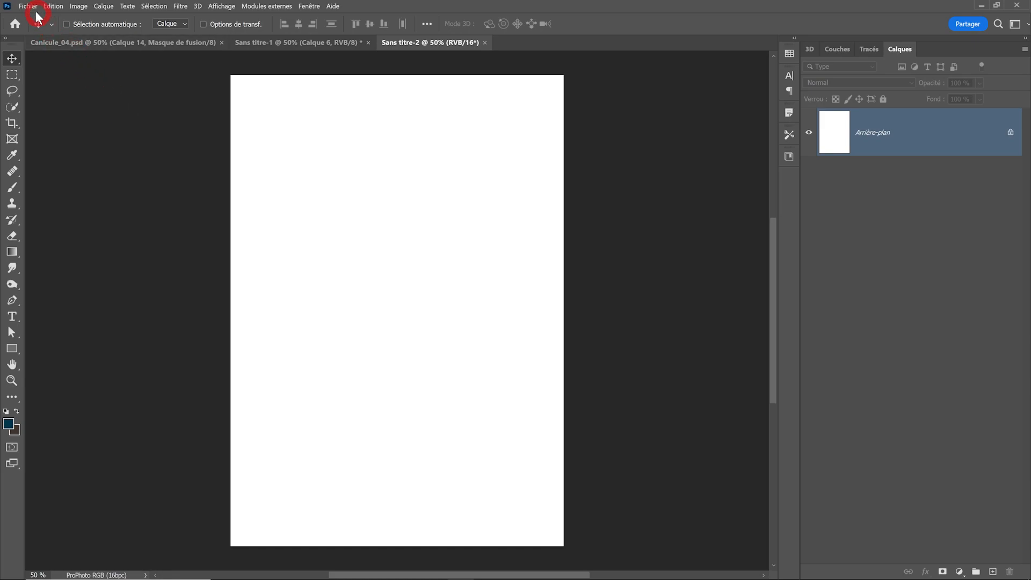
Embed the orange sunset sky photo as a smart object and enlarge it towards the page's upper edge
left_click(32, 8)
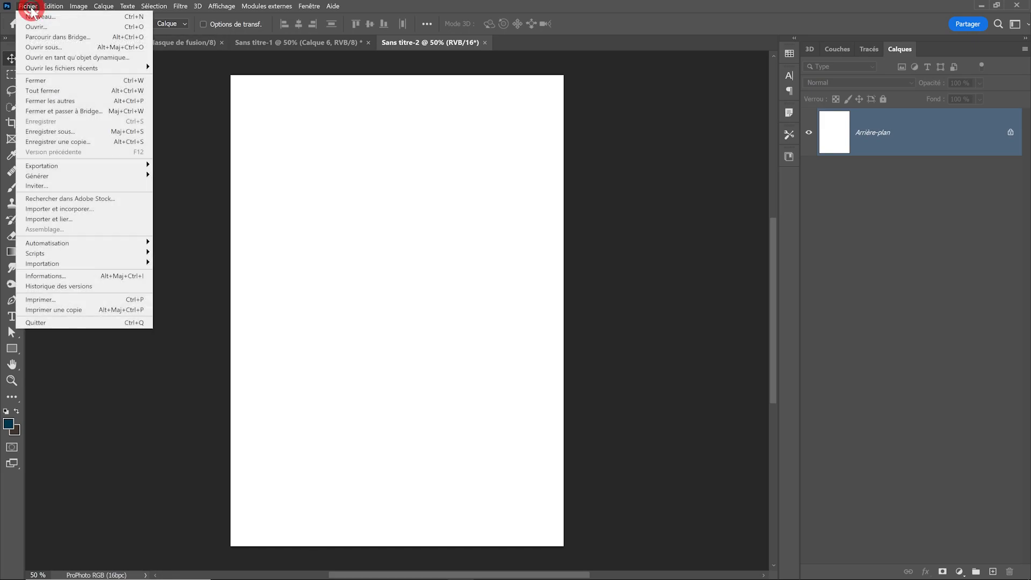
left_click(99, 211)
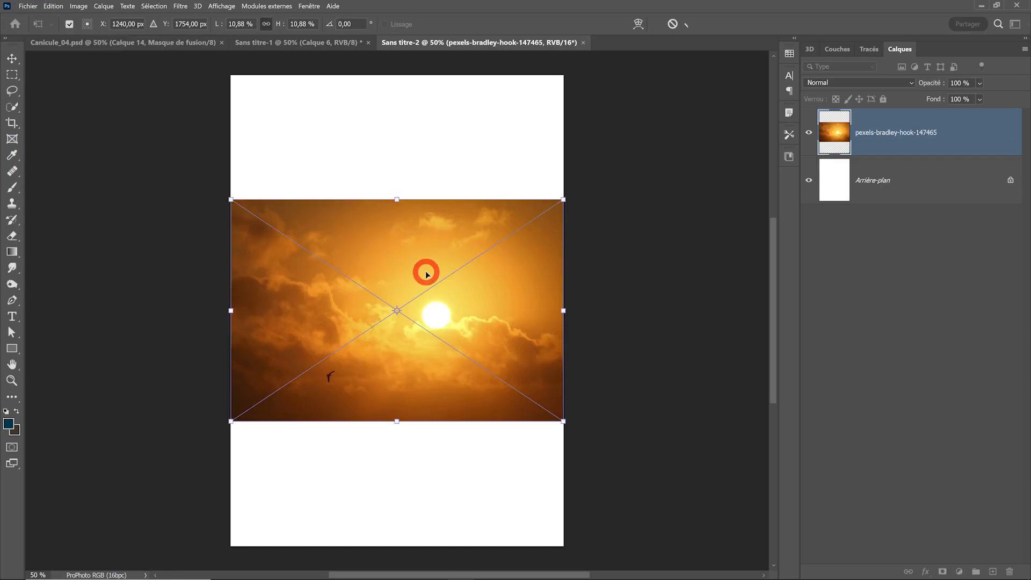
left_click_drag(231, 199, 113, 106)
left_click(597, 137)
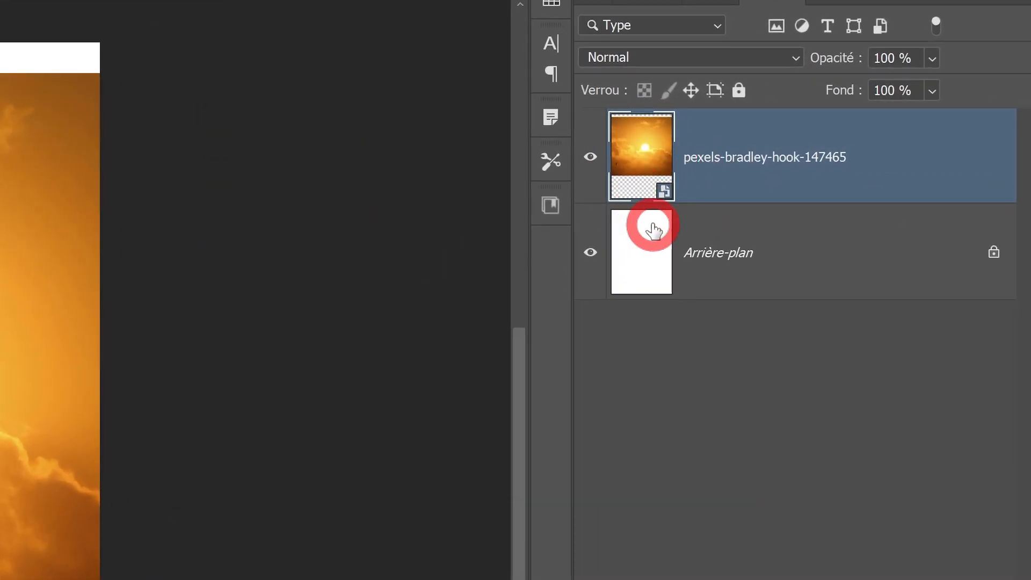
Reposition and enlarge the sunset photo so it spans the page's full width from the upper edge down past three quarters
left_click_drag(432, 303, 410, 295)
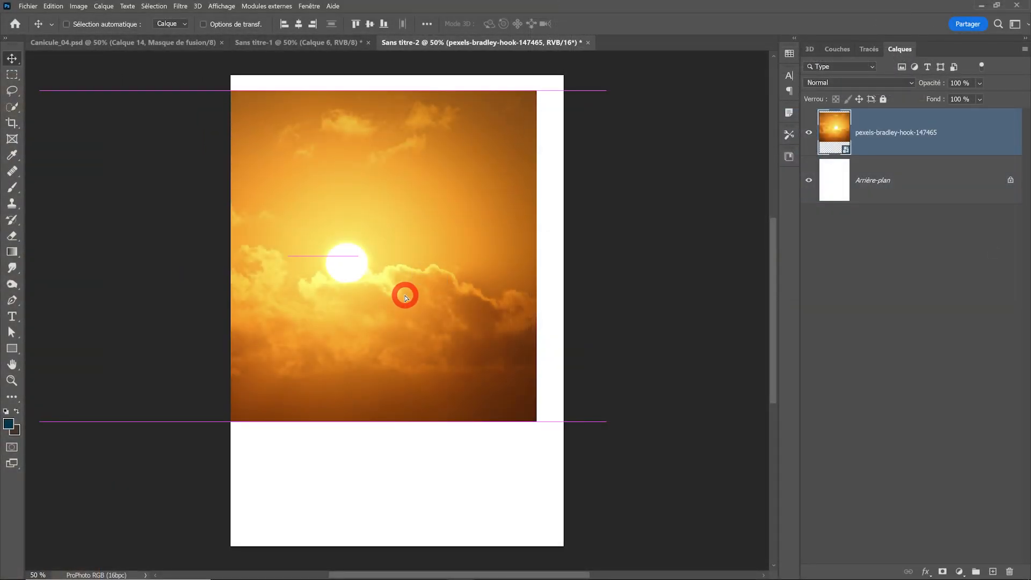
key("ctrl+t")
left_click_drag(536, 421, 575, 475)
key("Return")
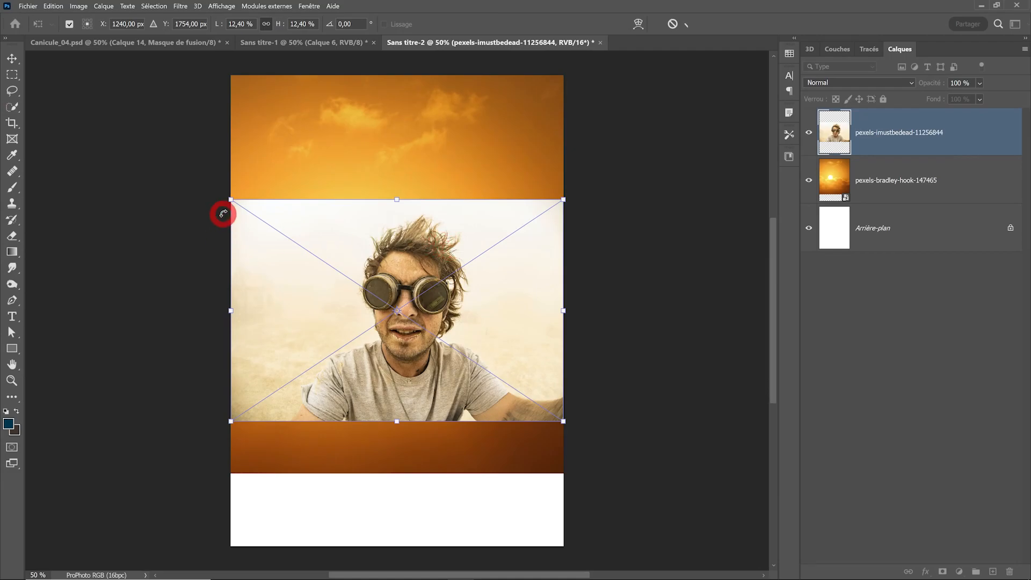
Embed the photo of the man in goggles and enlarge it to fill the page's width above the white strip
left_click_drag(229, 201, 108, 75)
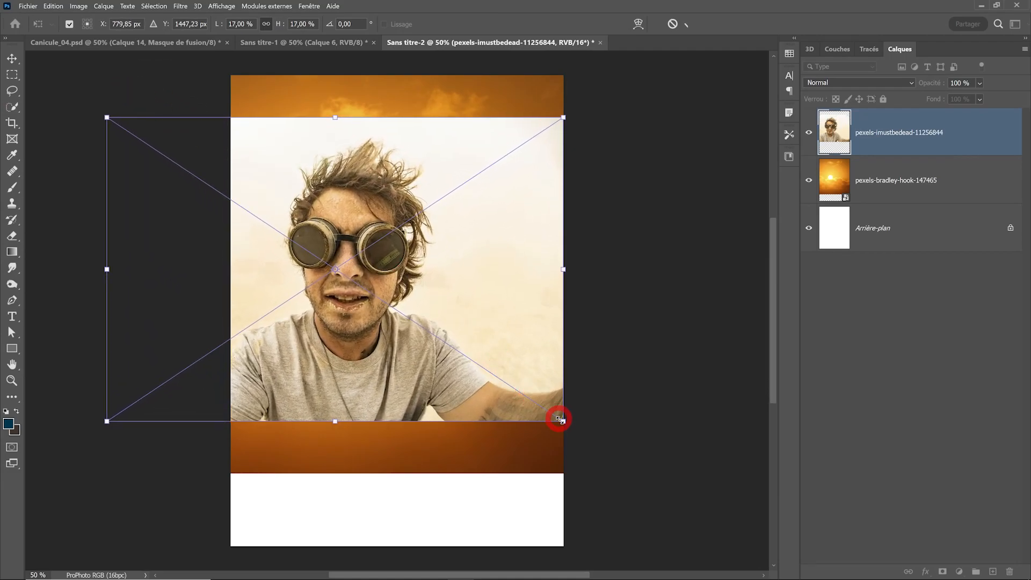
left_click_drag(403, 212, 406, 191)
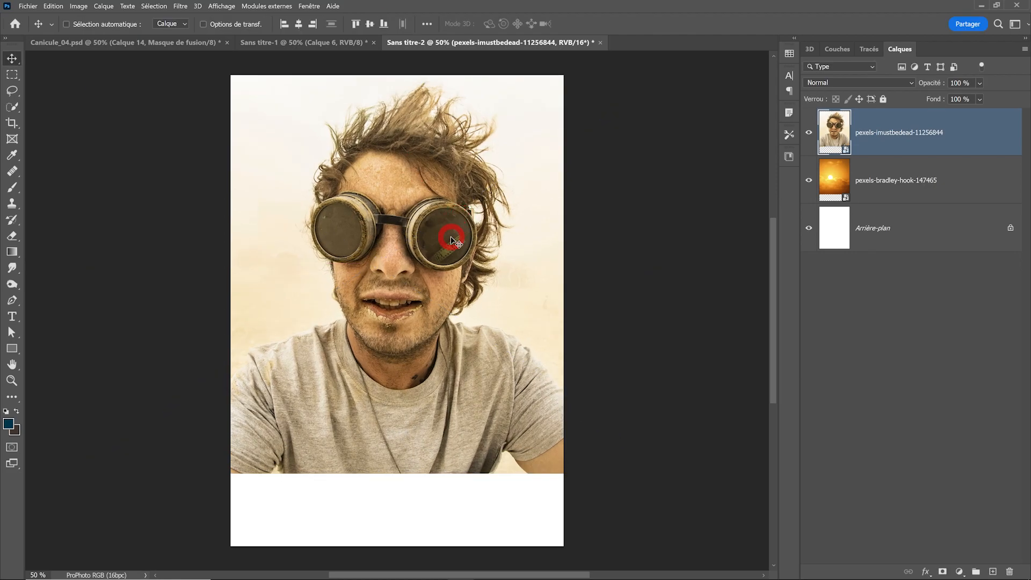
With the Quick Selection tool, set Select Subject to Cloud (detailed results) and select the man in goggles
left_click(3, 110)
left_click(50, 116)
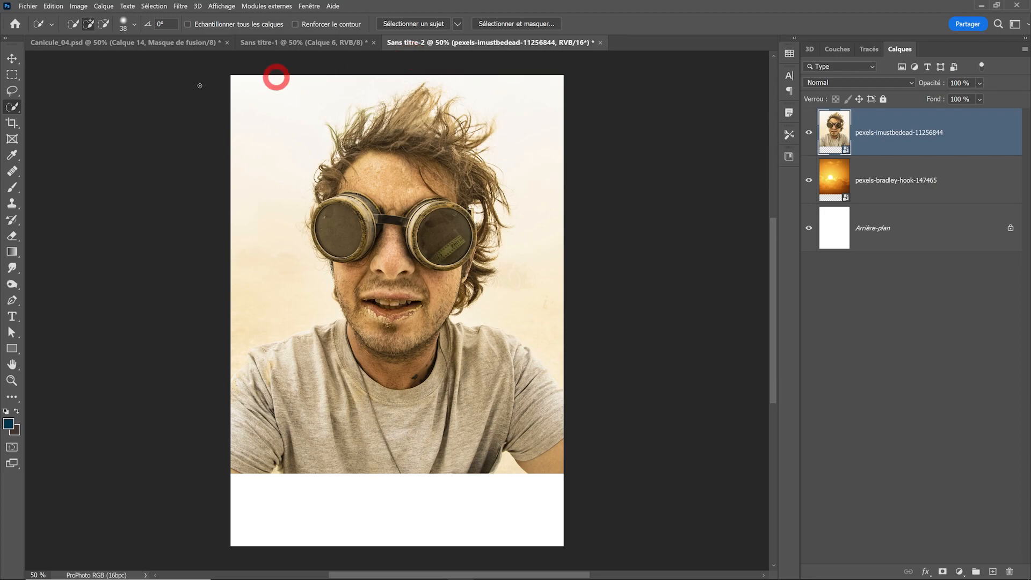
left_click_drag(10, 110, 90, 121)
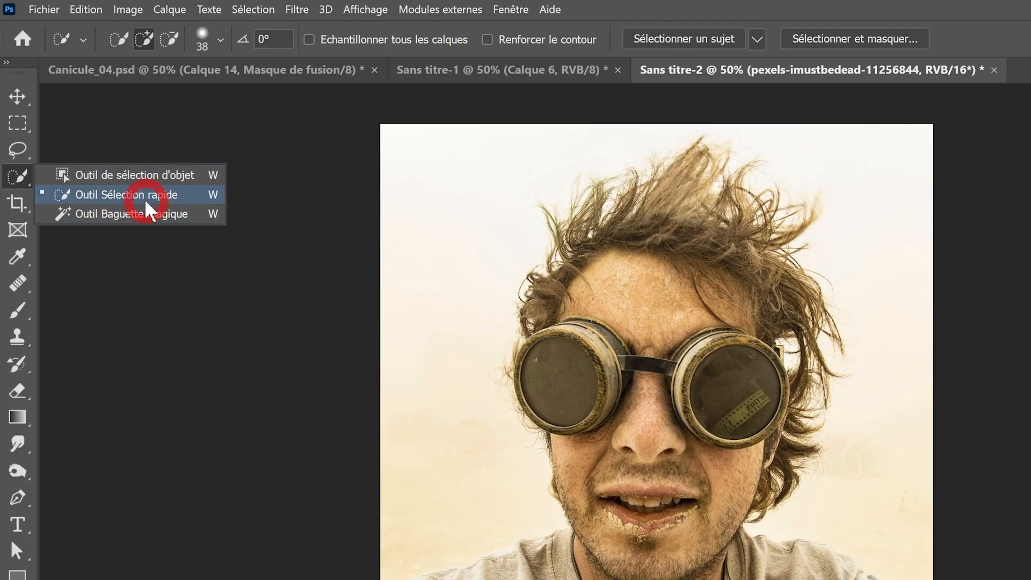
left_click_drag(148, 209, 146, 198)
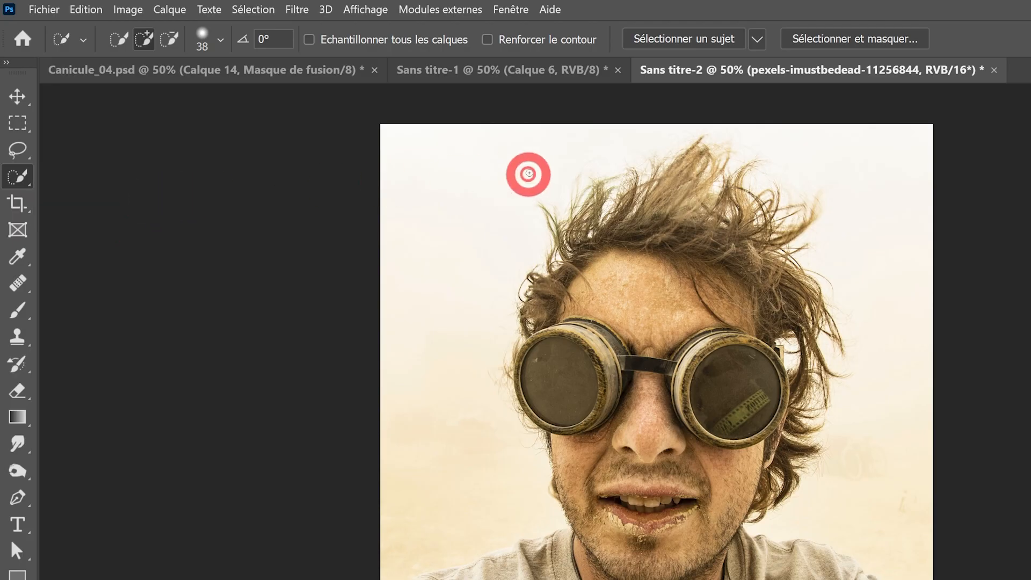
left_click(757, 38)
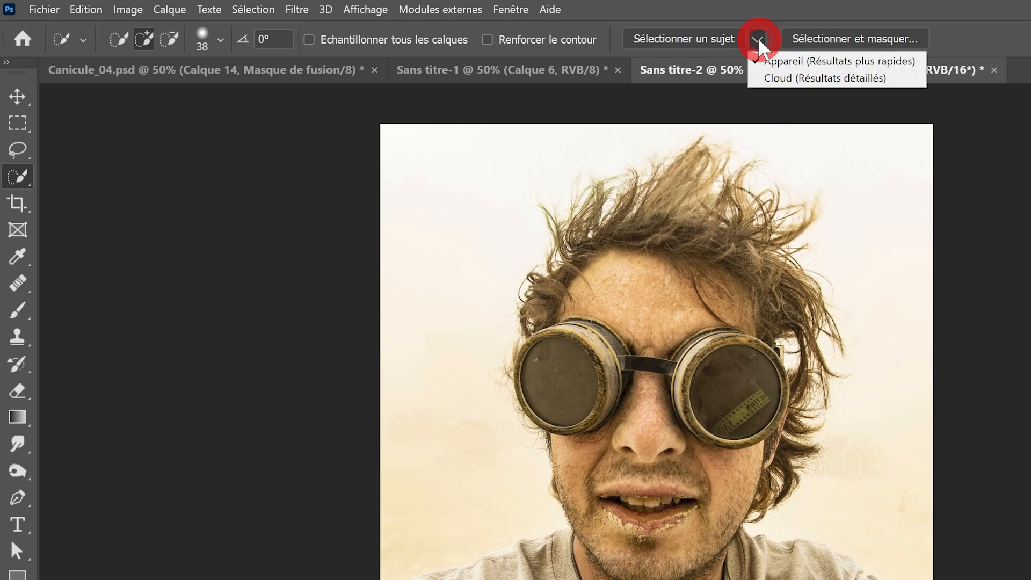
left_click(808, 81)
left_click(686, 41)
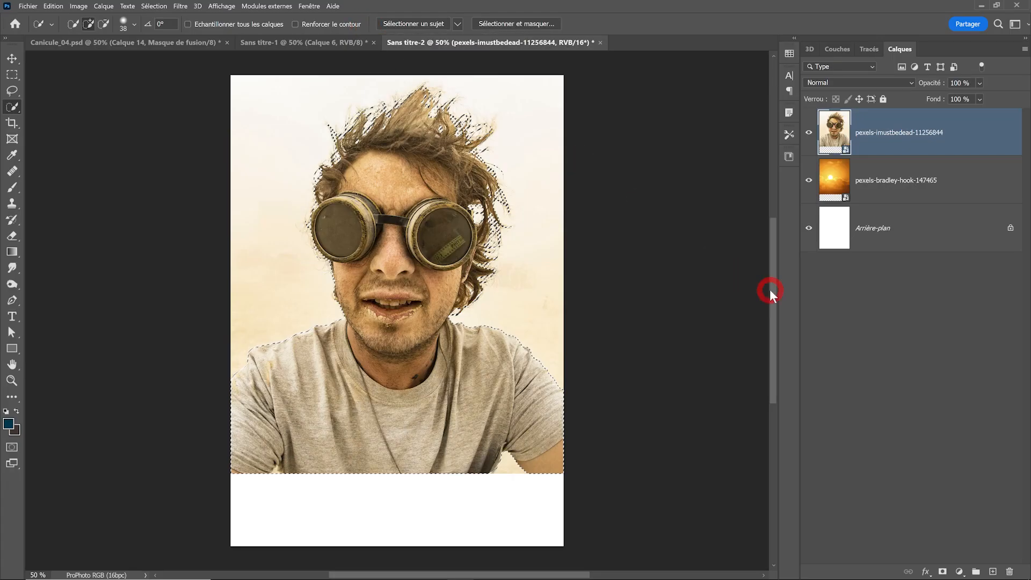
Add a layer mask from the selection to hide the background behind the man
left_click(943, 570)
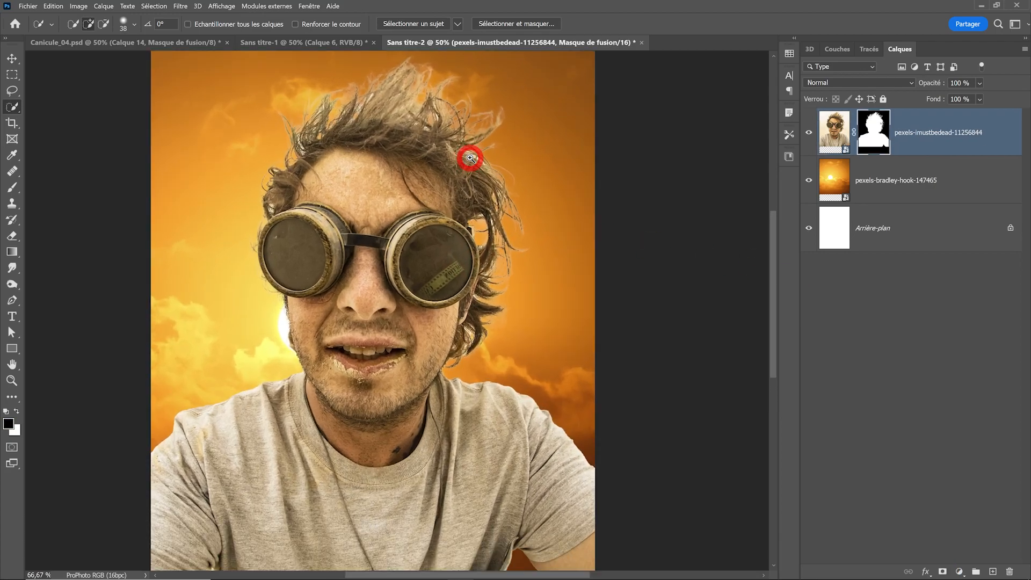
left_click(873, 136)
left_click(529, 49)
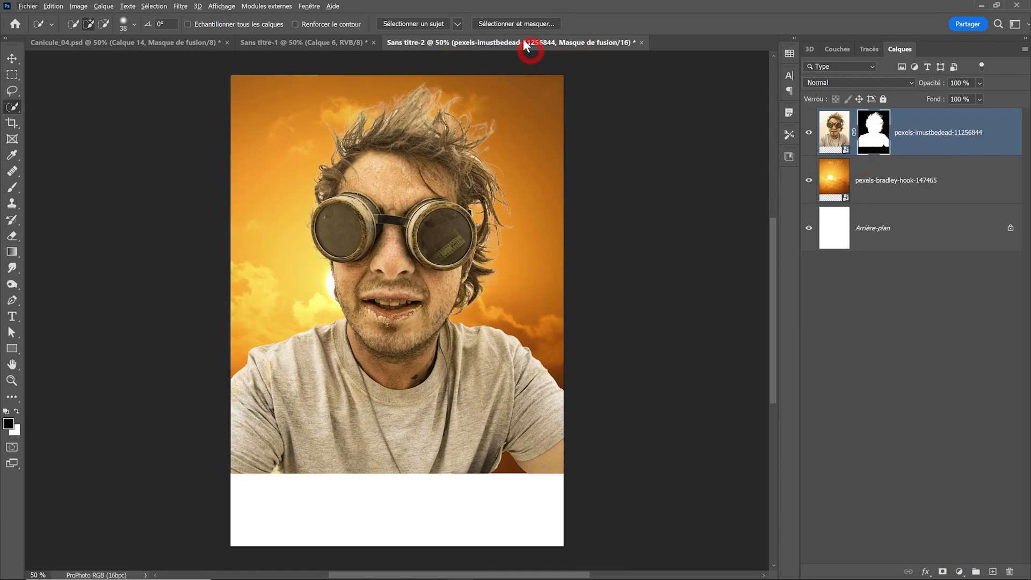
Refine the man's mask in Select and Mask by brushing the hair edges, refining hair and using the object-aware mode
left_click(874, 136)
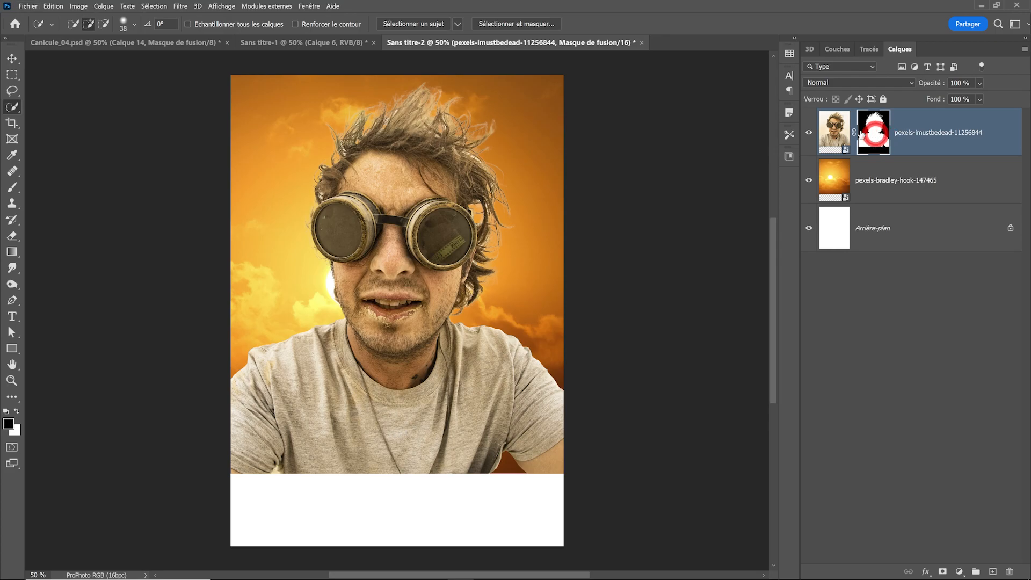
left_click(514, 23)
left_click(12, 74)
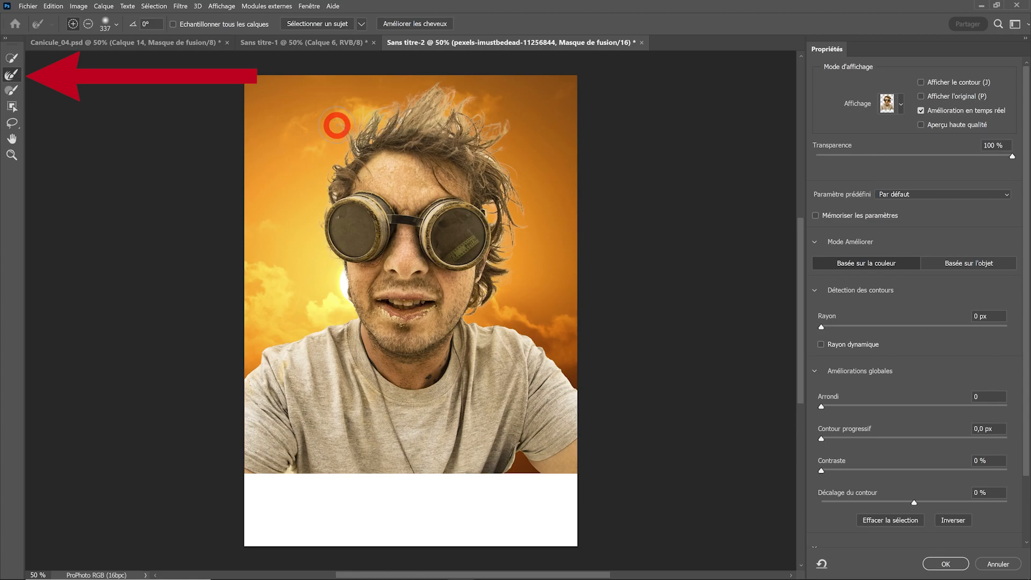
mouse_move(350, 144)
left_mouse_down()
mouse_move(385, 110)
mouse_move(411, 104)
mouse_move(402, 115)
mouse_move(443, 109)
mouse_move(502, 162)
left_mouse_up()
left_click(404, 25)
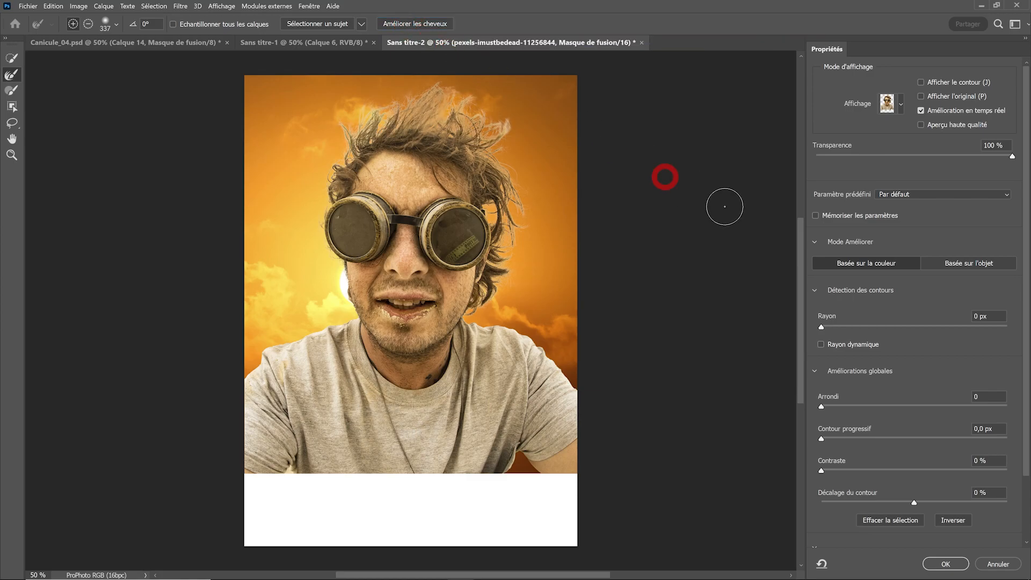
left_click(967, 265)
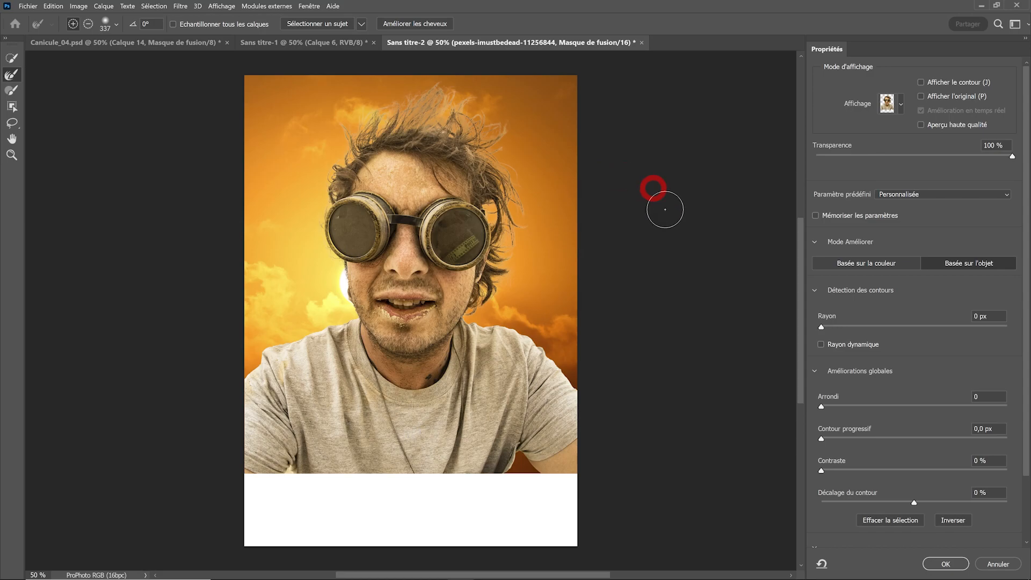
left_click(945, 564)
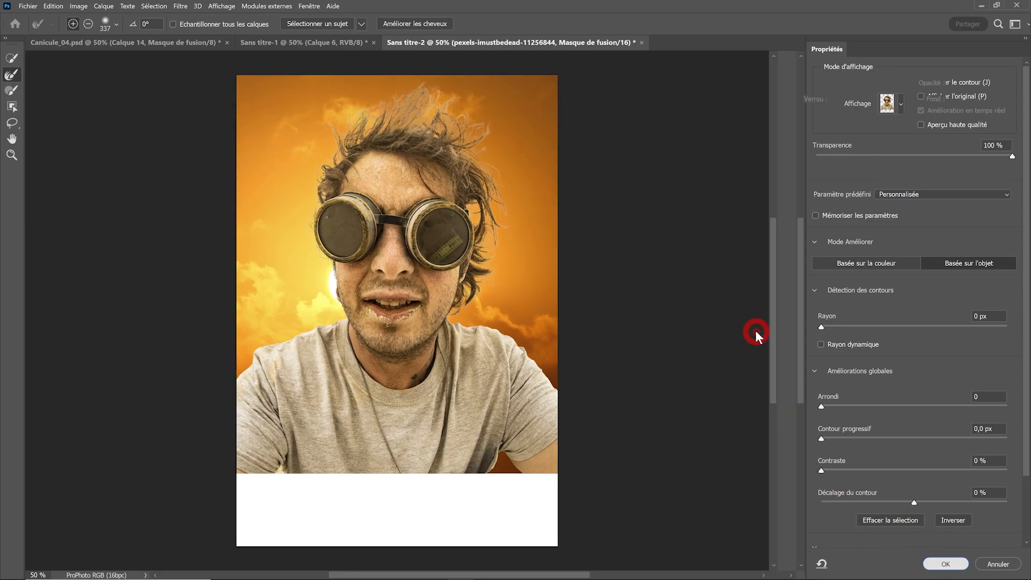
Convert the masked man layer to a smart object and add an empty layer above it
right_click(928, 118)
left_click(825, 217)
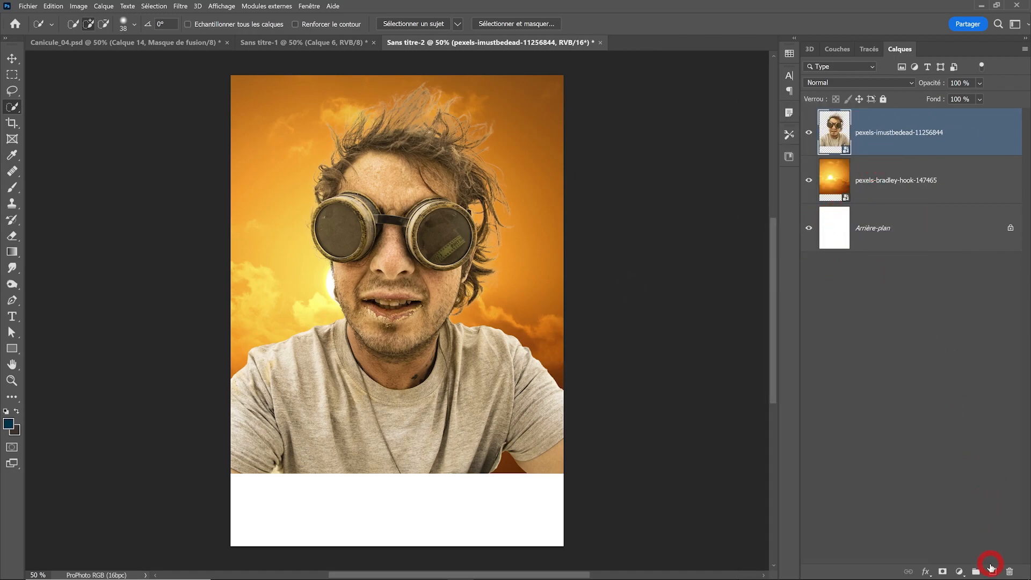
left_click(992, 571)
Extend the T-shirt over the white strip on the new layer with the Healing Brush in Replace mode
left_click(11, 172)
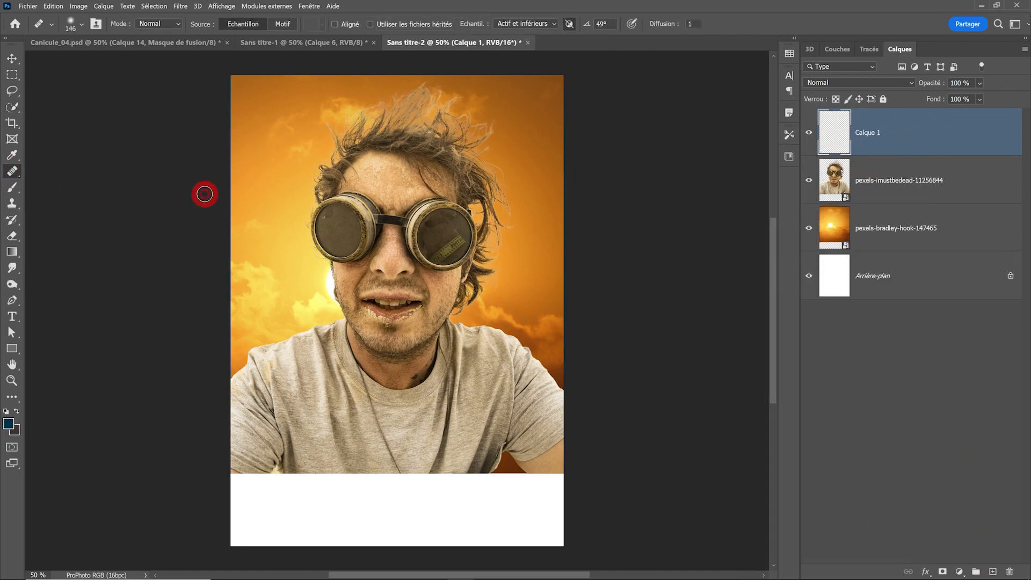
right_click(13, 176)
left_click(64, 181)
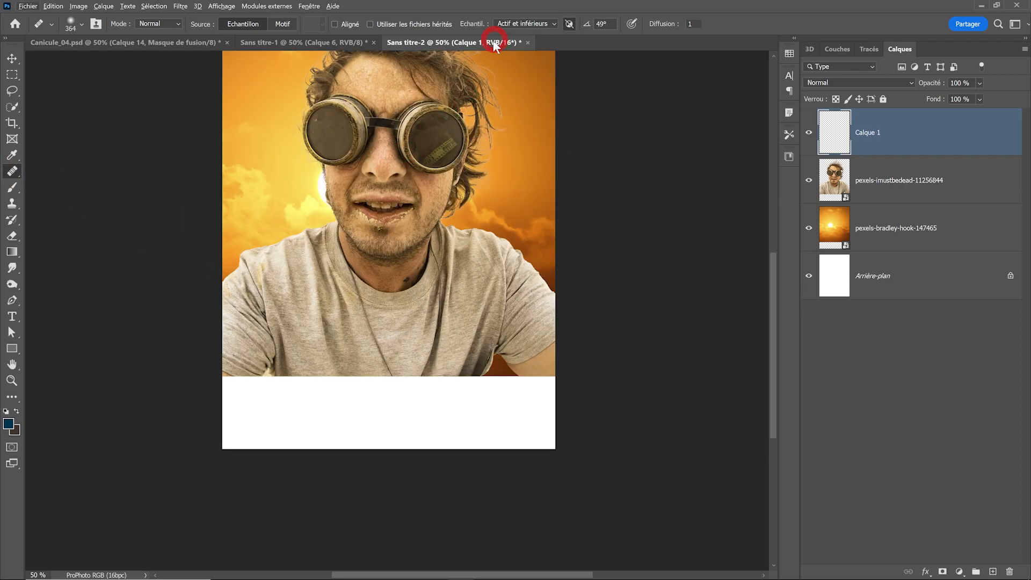
left_click(156, 23)
left_click(155, 43)
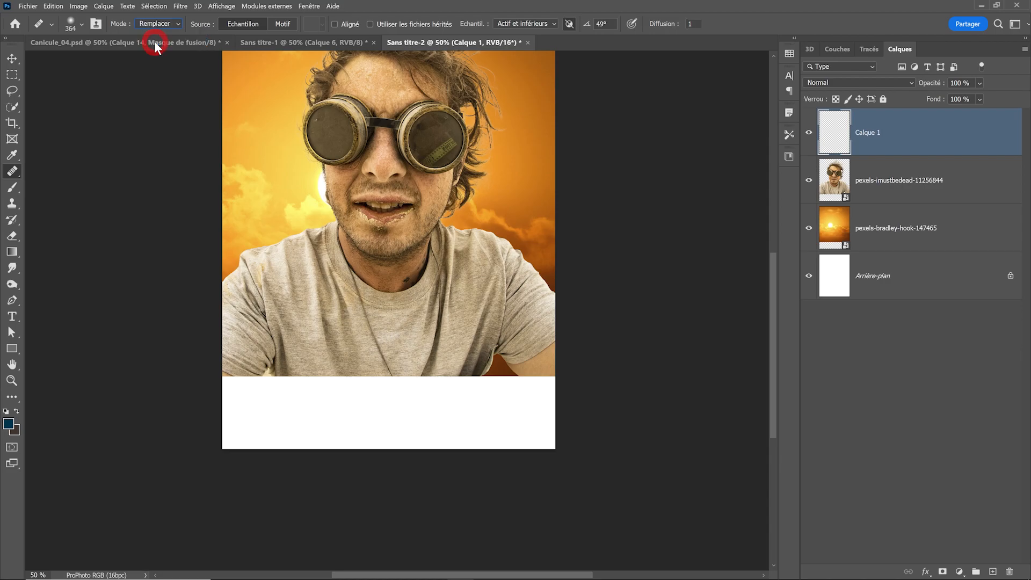
mouse_move(329, 373)
left_mouse_down()
mouse_move(336, 430)
mouse_move(310, 393)
mouse_move(345, 443)
mouse_move(309, 444)
mouse_move(393, 388)
mouse_move(395, 410)
mouse_move(372, 384)
mouse_move(369, 396)
mouse_move(386, 384)
mouse_move(380, 358)
mouse_move(413, 427)
mouse_move(389, 436)
mouse_move(379, 418)
mouse_move(380, 440)
mouse_move(424, 391)
mouse_move(424, 422)
mouse_move(456, 355)
mouse_move(497, 366)
mouse_move(433, 431)
mouse_move(493, 360)
mouse_move(508, 384)
mouse_move(477, 407)
mouse_move(542, 438)
left_mouse_up()
key("bracketleft")
key("bracketleft")
mouse_move(261, 364)
left_mouse_down()
mouse_move(302, 399)
mouse_move(280, 417)
mouse_move(233, 415)
mouse_move(290, 349)
left_mouse_up()
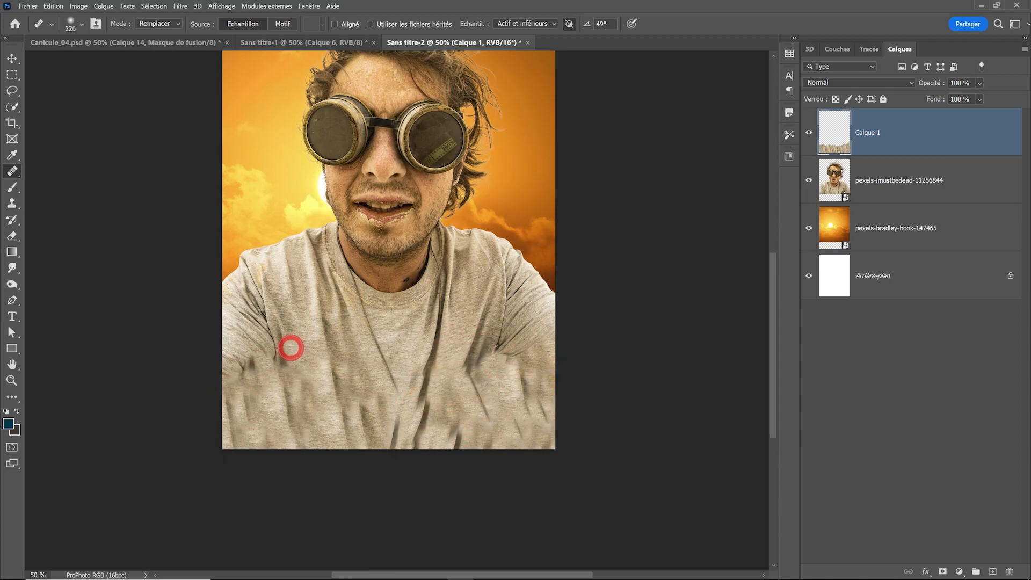
Smudge the extended T-shirt area with progressively larger strokes to blend its folds down to the page's lower edge
left_click(12, 269)
key("bracketleft")
mouse_move(363, 421)
left_mouse_down()
mouse_move(328, 355)
mouse_move(253, 355)
mouse_move(376, 437)
mouse_move(505, 384)
mouse_move(540, 343)
left_mouse_up()
key("bracketright")
key("bracketright")
key("bracketright")
key("bracketright")
left_click_drag(387, 371, 376, 409)
left_click_drag(279, 426, 389, 472)
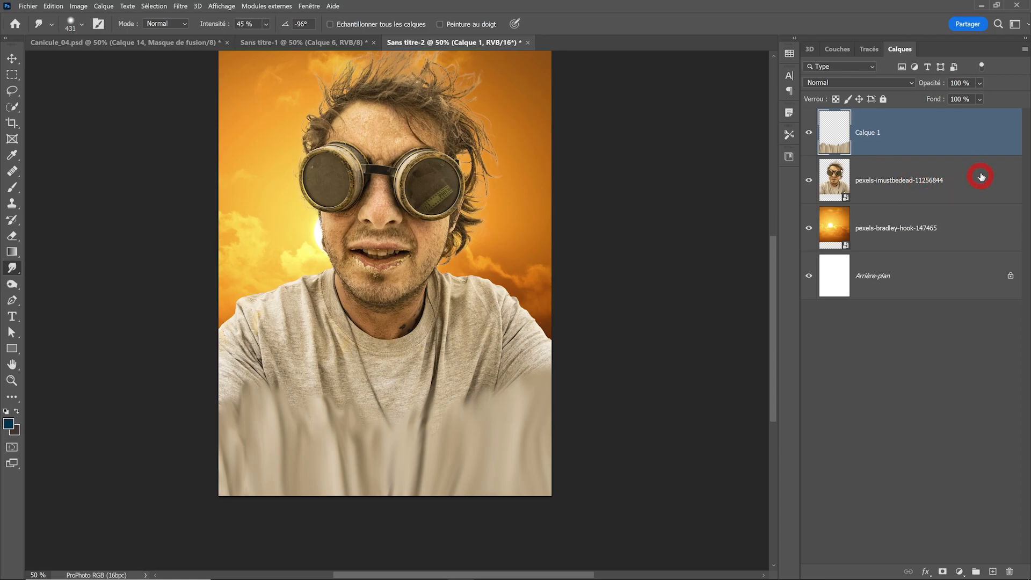
Group the T-shirt extension layer with the man's layer and name the group "Homme principal"
left_click(958, 176, "shift")
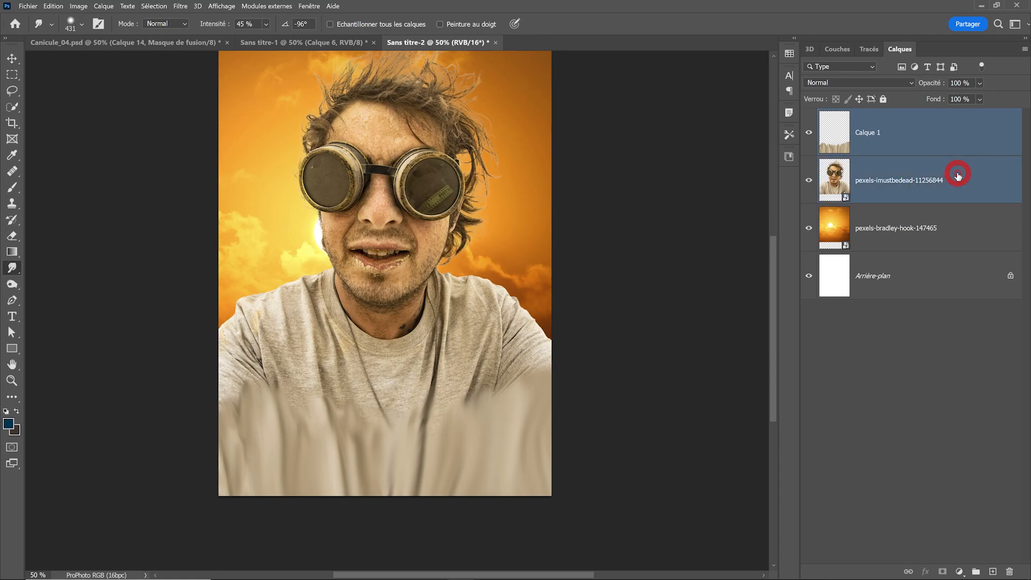
key("ctrl+g")
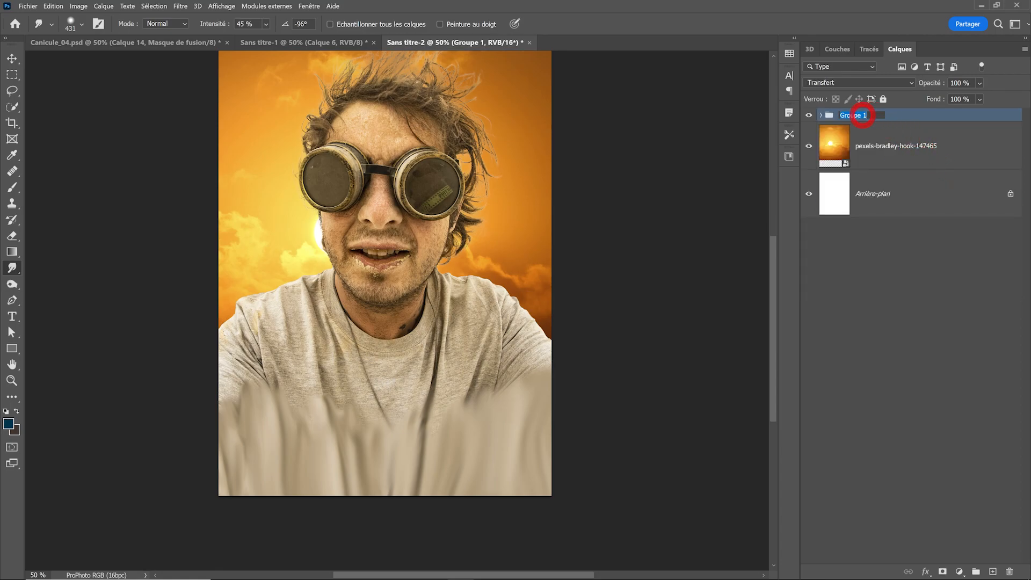
left_click(862, 115)
type("Homme principal")
key("Return")
Set the blend mode of the "Homme principal" group to Normal and expand the group
left_click(835, 83)
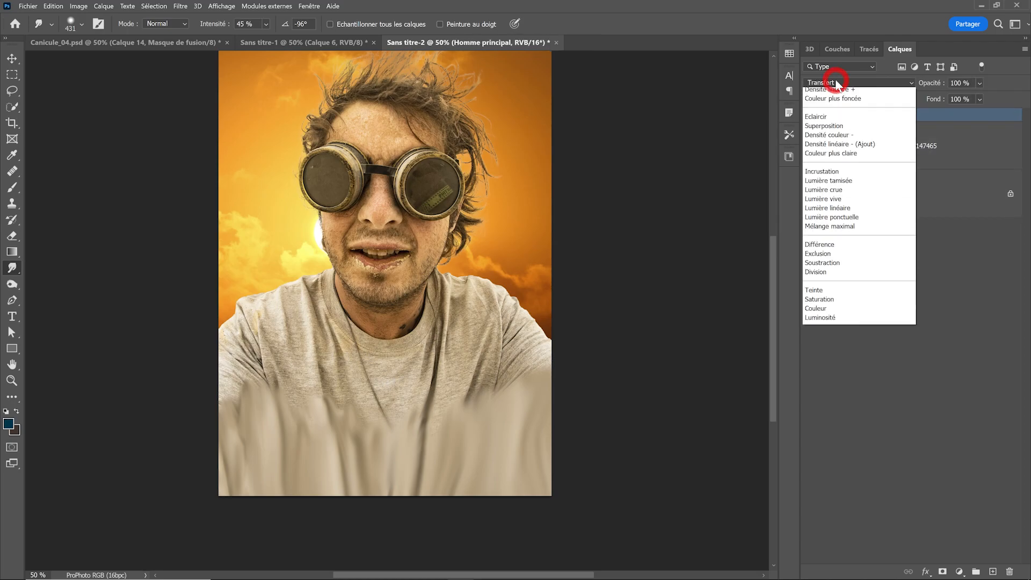
left_click(828, 101)
left_click(809, 115)
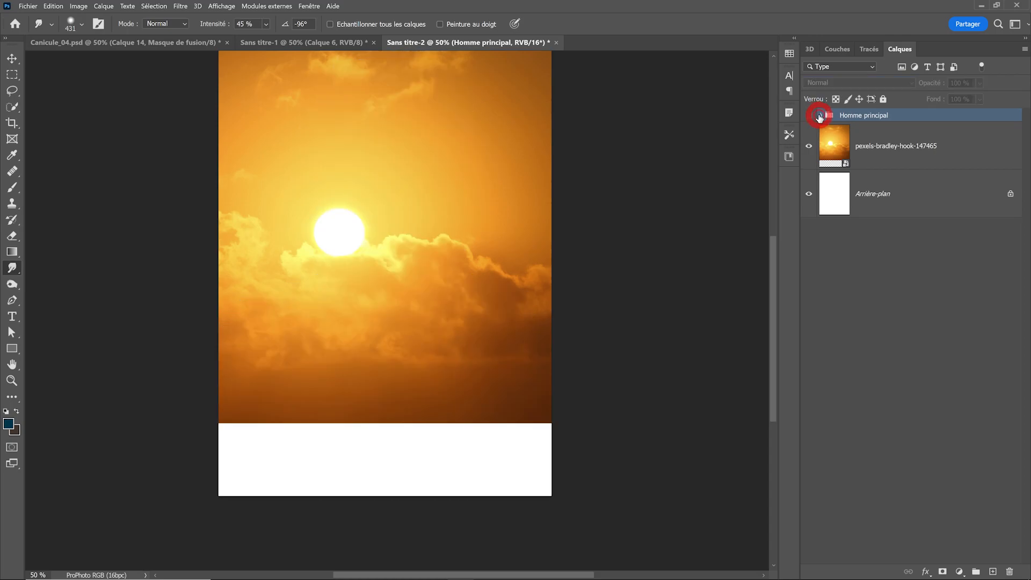
left_click(820, 115)
left_click(809, 115)
Add an Exposure adjustment above the T-shirt extension layer inside the group, with exposure set to -17.71
left_click(950, 155)
left_click(959, 571)
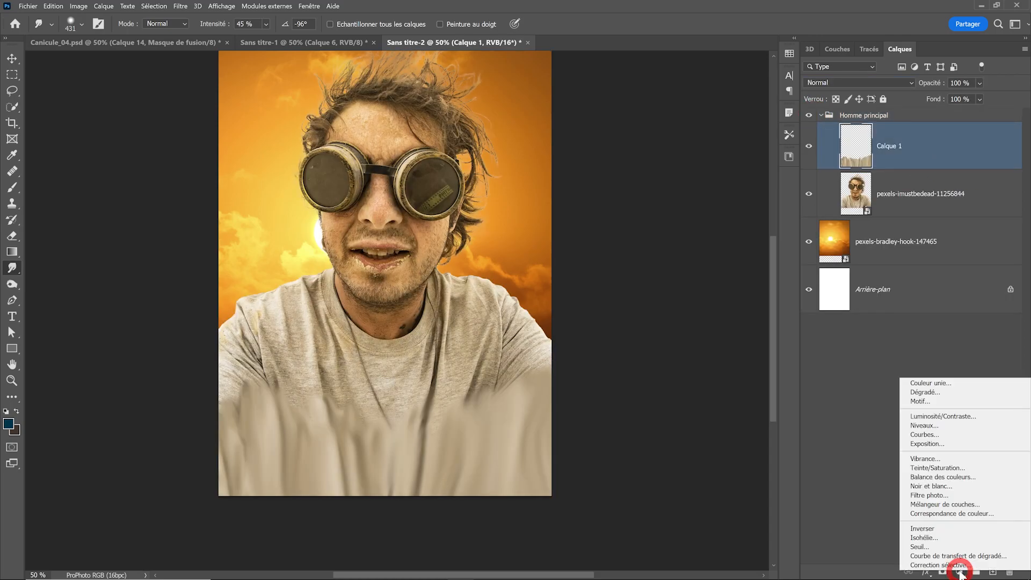
left_click(937, 443)
left_click_drag(623, 163, 528, 168)
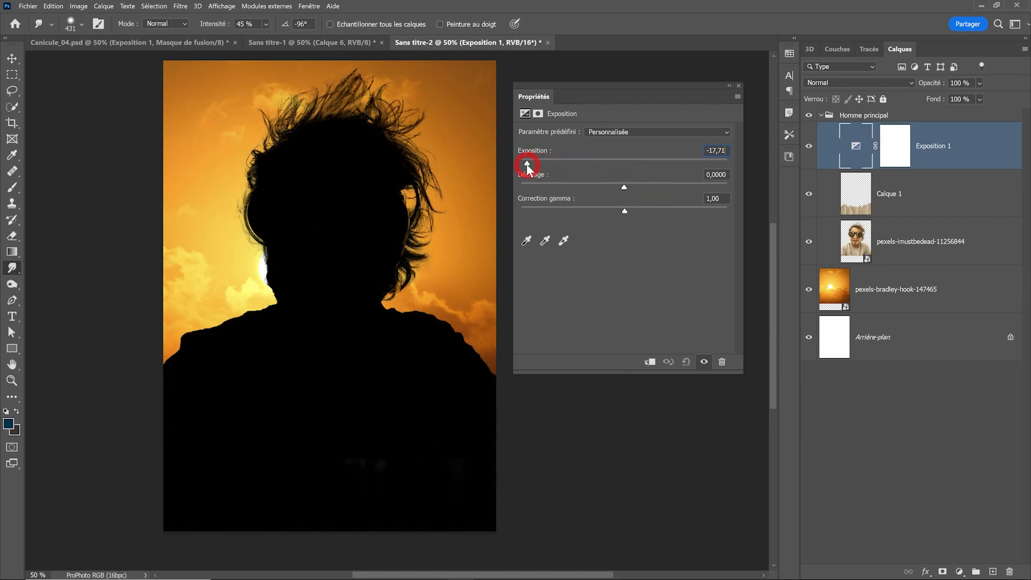
left_click(848, 194)
left_click(12, 187)
left_click(12, 205)
left_click(12, 269)
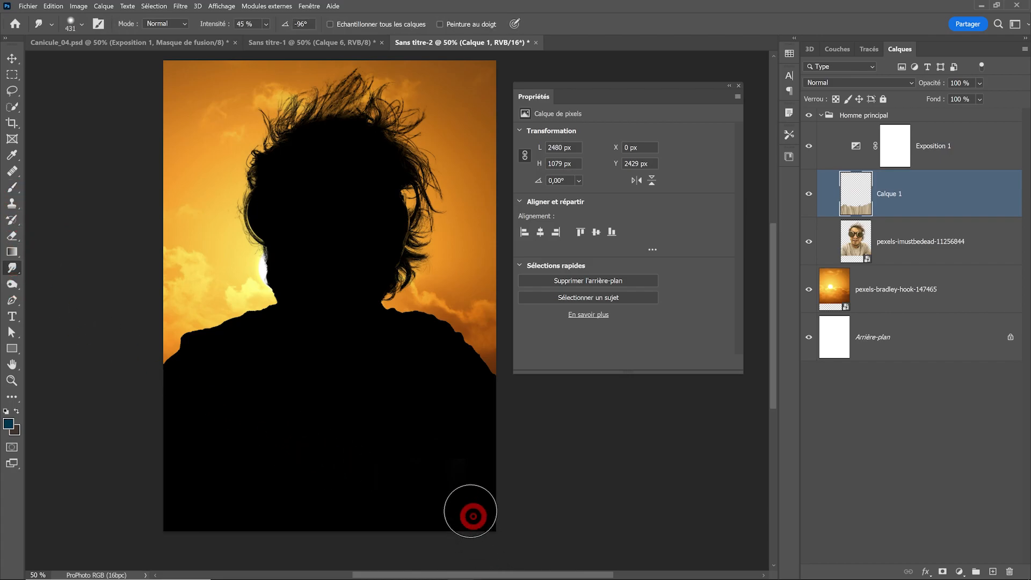
Draw a vertical black-to-white linear gradient in Normal mode on the Exposure mask so the T-shirt fades to black below the man's shoulders
left_click(895, 156)
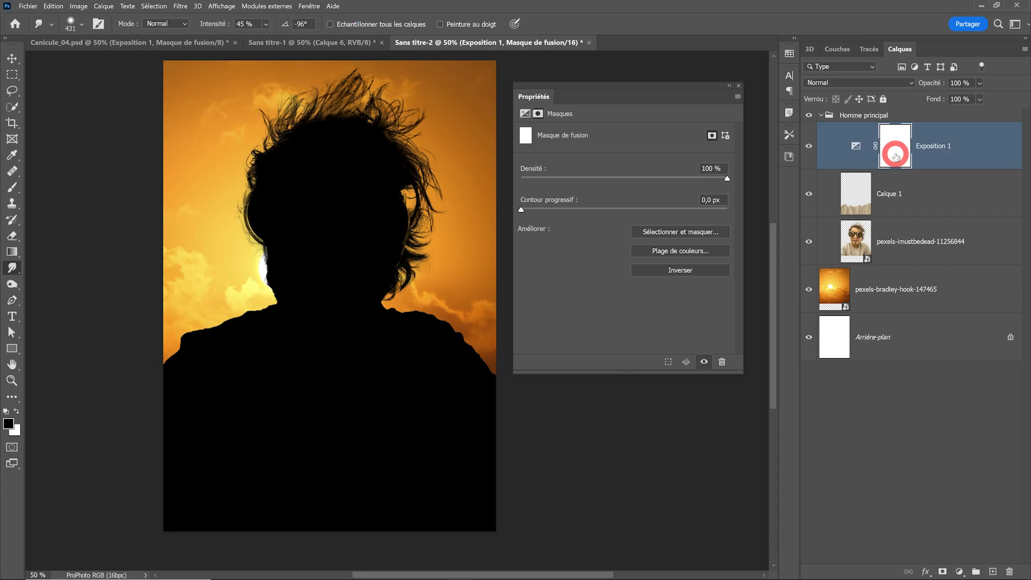
left_click(12, 251)
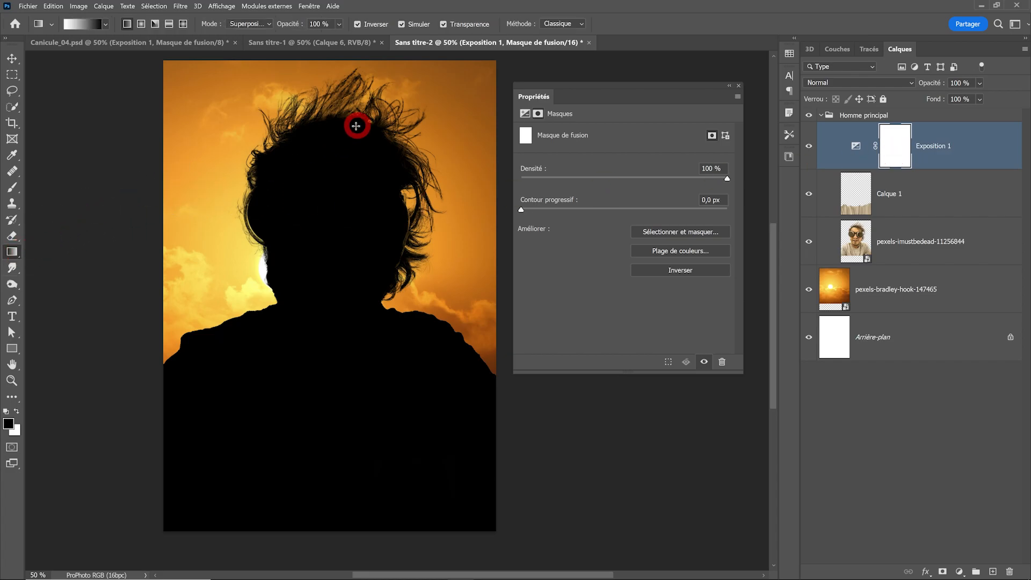
left_click(248, 24)
left_click(236, 31)
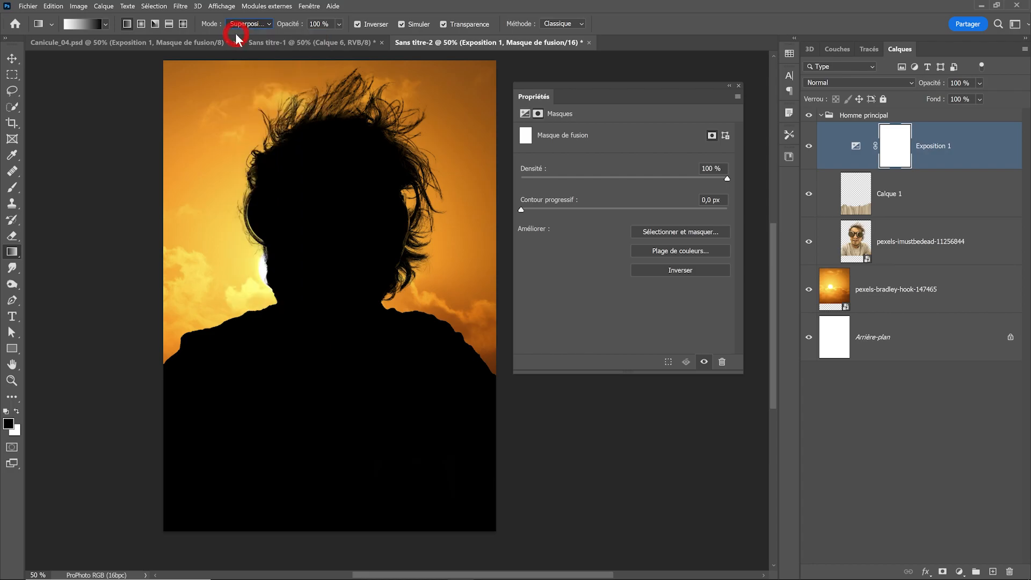
left_click_drag(338, 178, 334, 141)
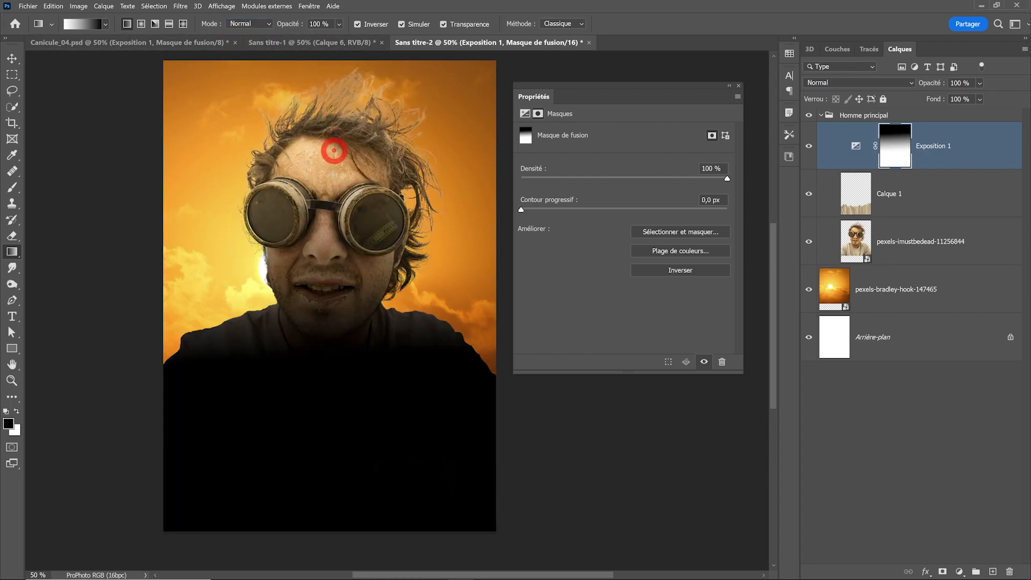
left_click_drag(339, 337, 340, 197)
left_click_drag(334, 410, 350, 185)
left_click_drag(333, 454, 341, 174)
left_click_drag(330, 486, 339, 178)
left_click_drag(327, 444, 334, 153)
left_click_drag(325, 405, 330, 177)
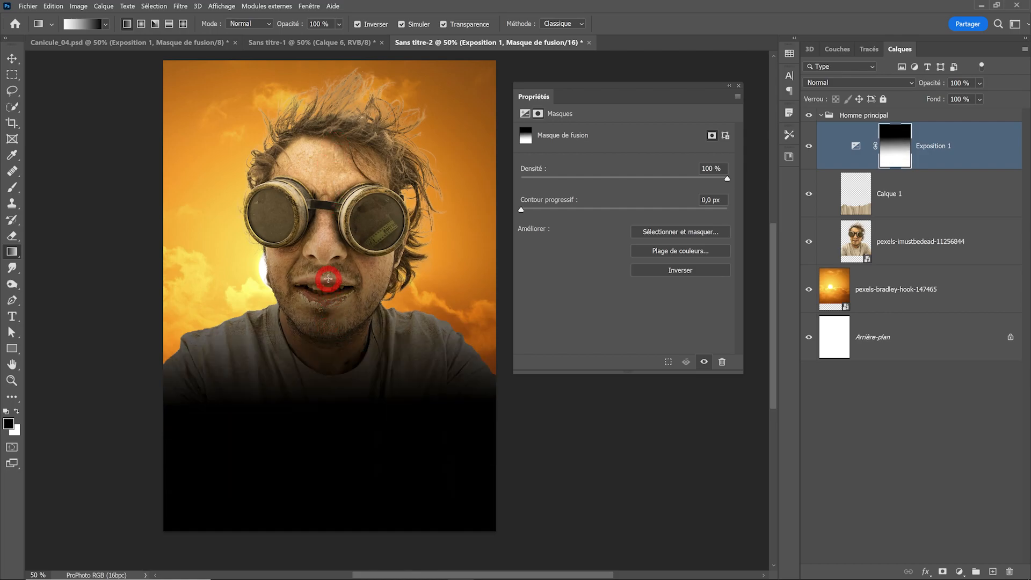
Smudge the gradient transition on the Exposure mask across the T-shirt to give the black fade an irregular edge
left_click(12, 271)
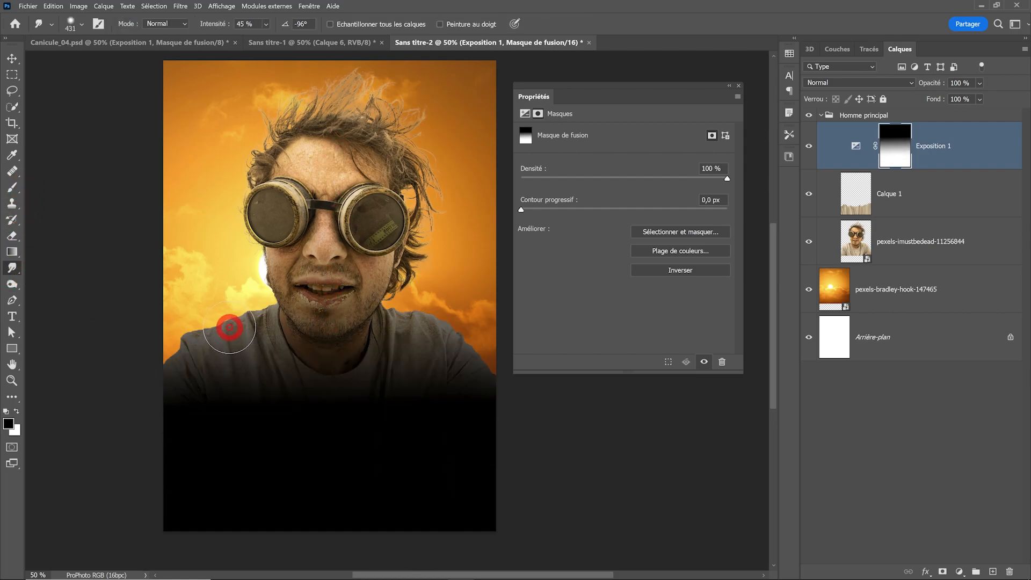
mouse_move(257, 385)
left_mouse_down()
mouse_move(270, 297)
mouse_move(283, 360)
mouse_move(249, 373)
mouse_move(231, 353)
mouse_move(223, 319)
mouse_move(202, 303)
mouse_move(205, 374)
mouse_move(184, 400)
mouse_move(170, 395)
mouse_move(225, 313)
mouse_move(334, 335)
mouse_move(335, 317)
mouse_move(394, 296)
mouse_move(403, 391)
mouse_move(474, 311)
mouse_move(480, 385)
mouse_move(514, 337)
mouse_move(472, 412)
mouse_move(420, 361)
mouse_move(385, 395)
mouse_move(373, 350)
mouse_move(392, 356)
mouse_move(384, 456)
mouse_move(424, 352)
mouse_move(408, 440)
mouse_move(451, 399)
mouse_move(481, 410)
mouse_move(414, 324)
mouse_move(283, 397)
mouse_move(268, 387)
mouse_move(276, 445)
mouse_move(277, 388)
mouse_move(225, 431)
mouse_move(203, 345)
mouse_move(201, 433)
mouse_move(198, 390)
mouse_move(175, 420)
mouse_move(176, 370)
mouse_move(199, 442)
mouse_move(205, 384)
mouse_move(340, 422)
mouse_move(375, 446)
mouse_move(430, 391)
mouse_move(426, 461)
mouse_move(433, 400)
left_mouse_up()
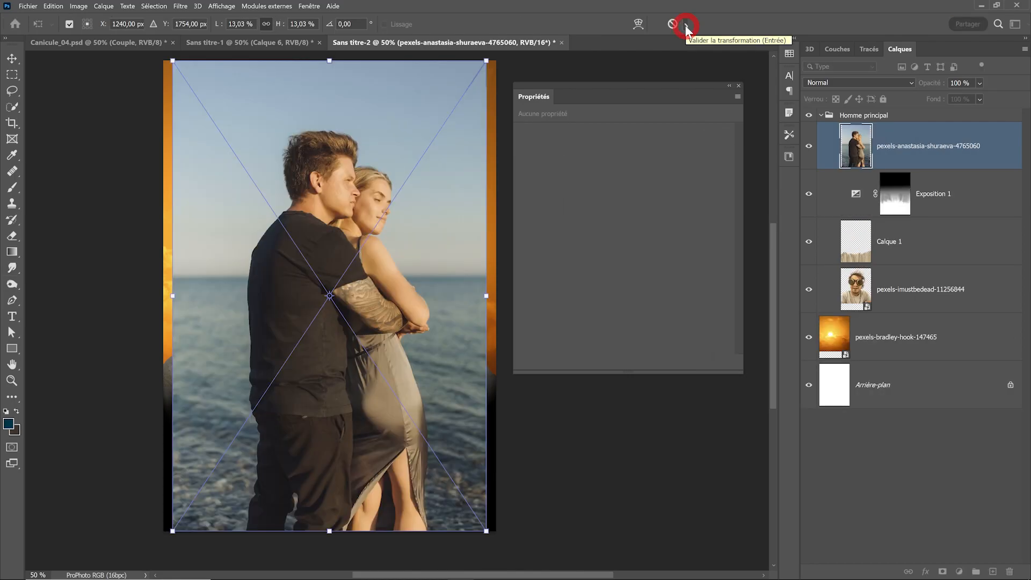
Place the photo of the couple by the sea and move its layer above the "Homme principal" group, then collapse that group
left_click(686, 25)
left_click(896, 145)
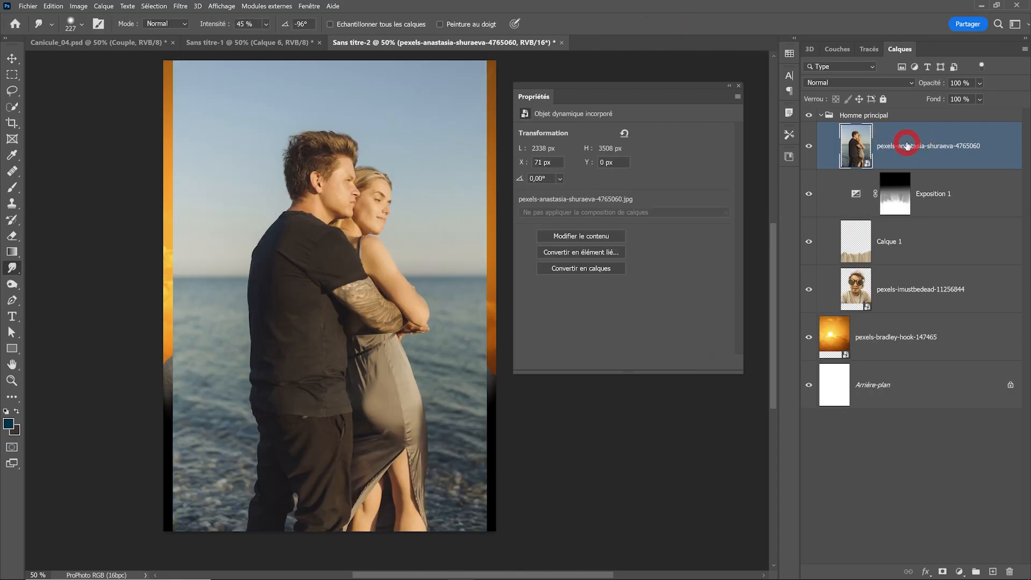
left_click_drag(905, 145, 896, 112)
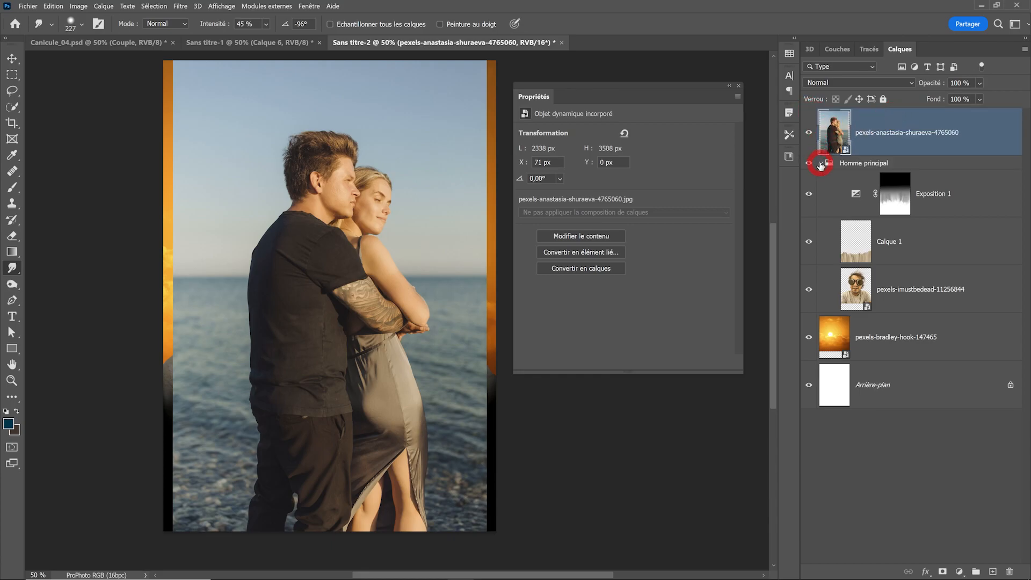
left_click(820, 162)
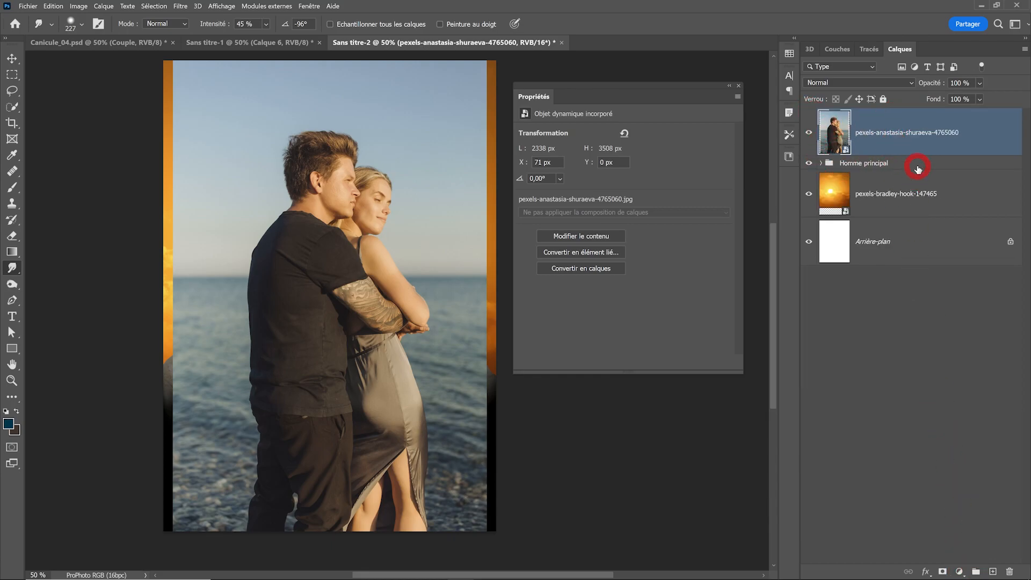
Put the couple photo in a new group and name the group "Couple"
key("ctrl+g")
double_click(848, 115)
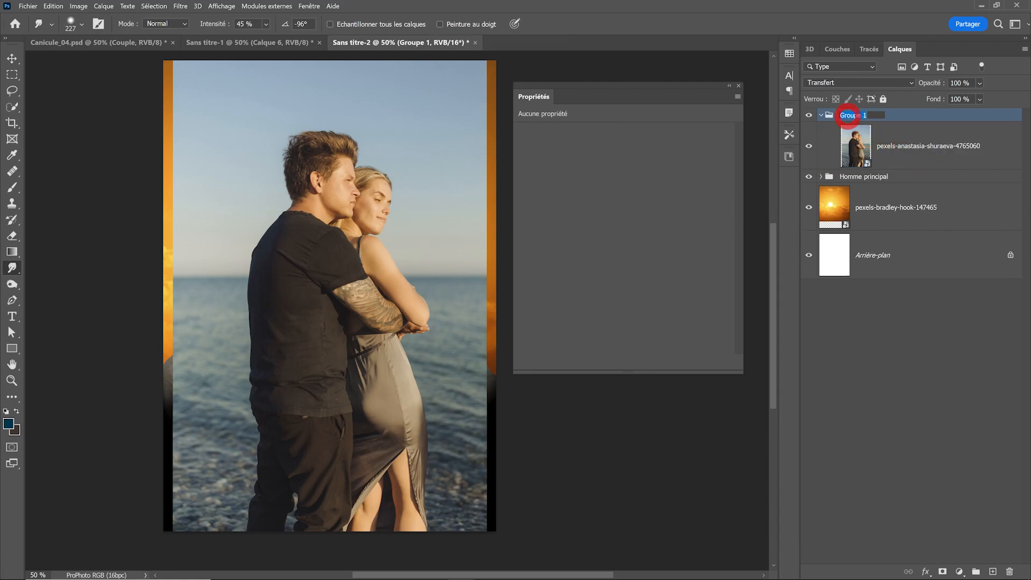
type("Couple")
key("Return")
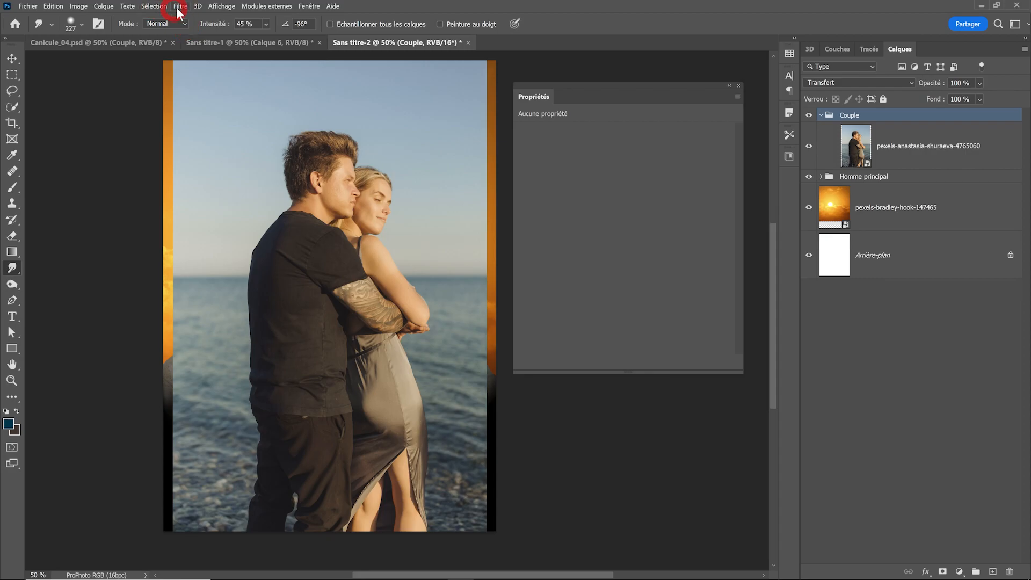
Cut out the couple with Select Subject and a layer mask, and convert the masked layer to a smart object
left_click(11, 106)
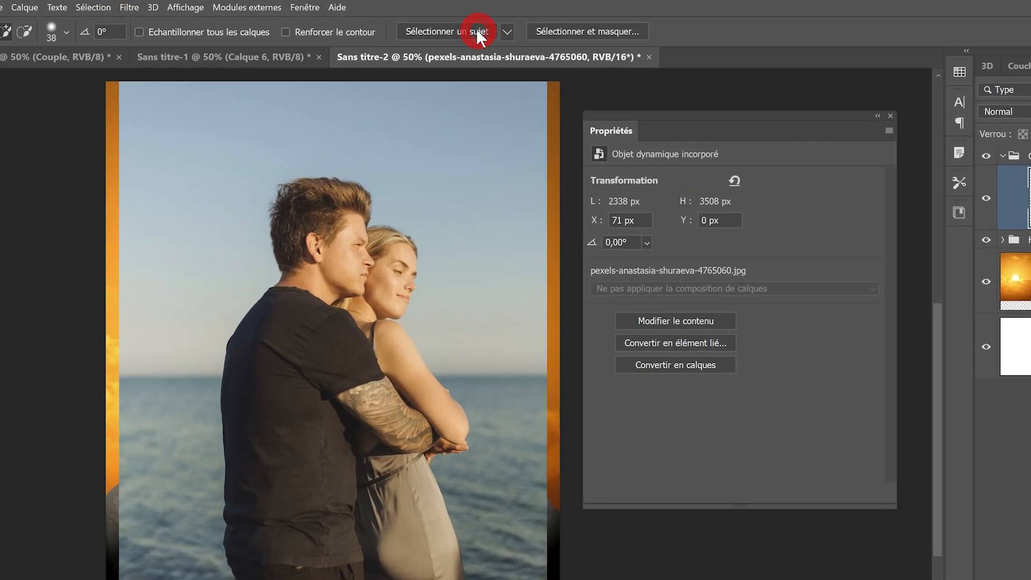
left_click(433, 25)
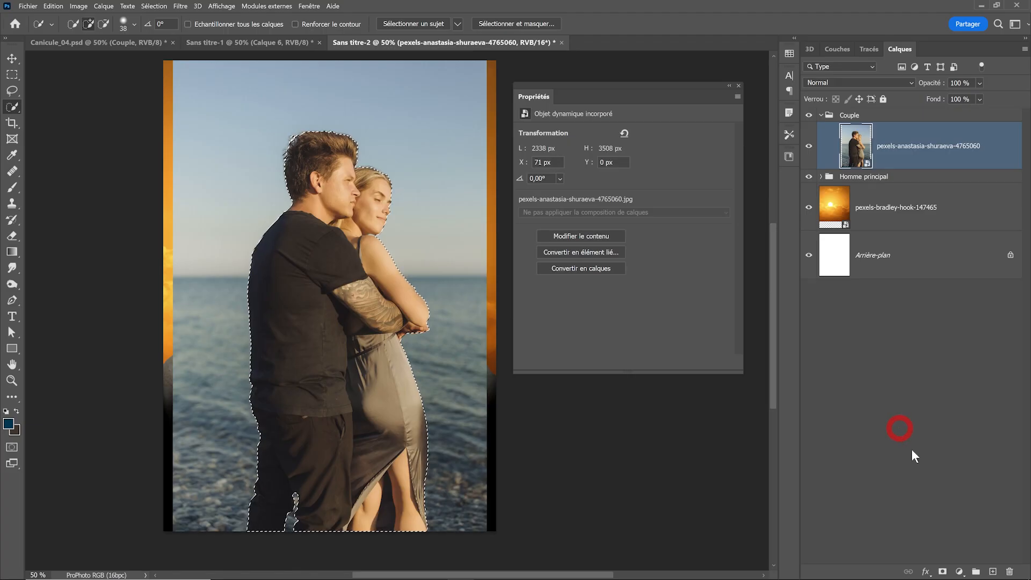
left_click(942, 571)
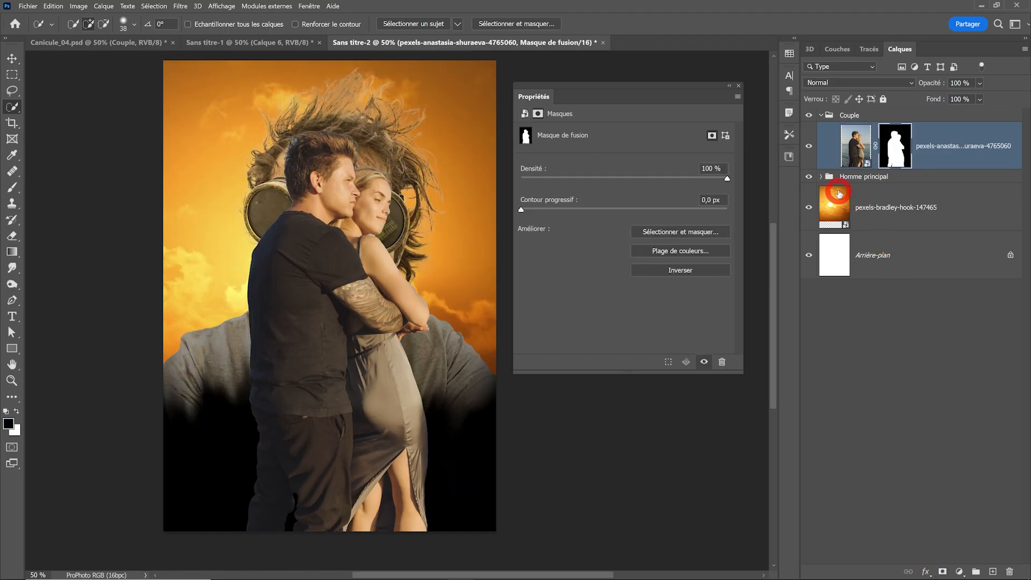
right_click(955, 146)
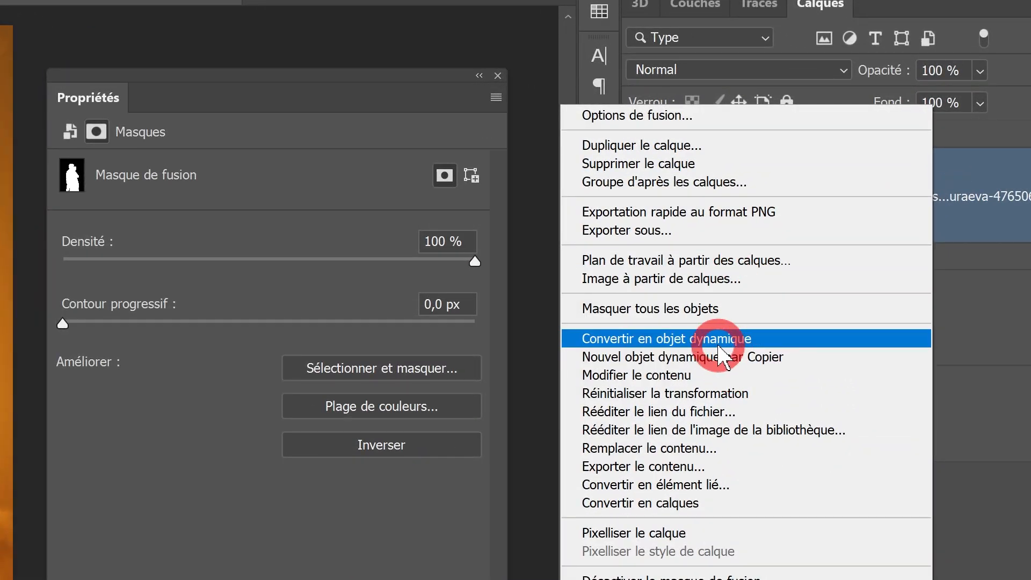
left_click(720, 343)
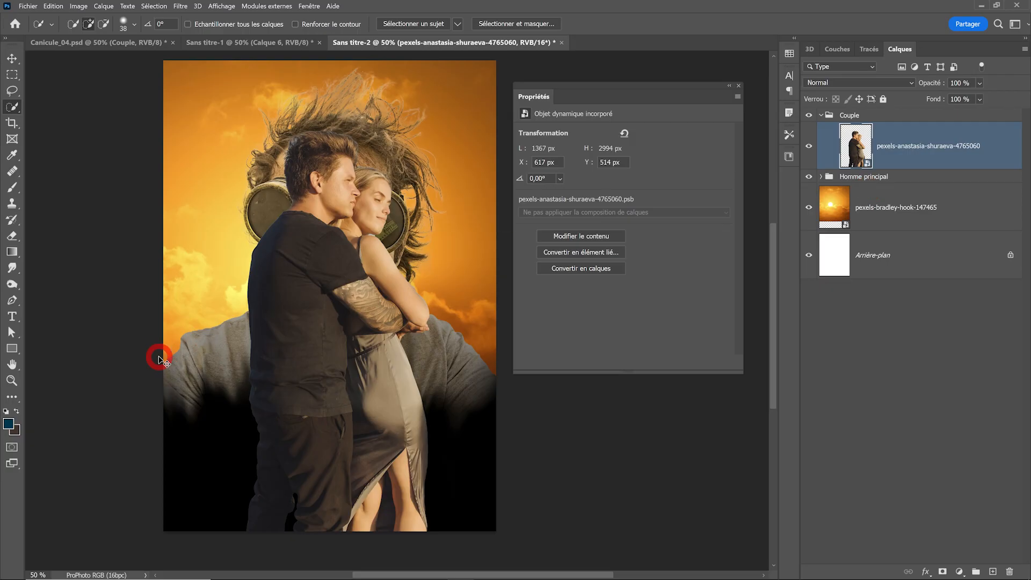
Scale the couple down to about 787 × 1726 px and place them in the lower-right part of the page, in front of the man's shoulder
key("ctrl+t")
left_click_drag(245, 129, 342, 338)
left_click_drag(382, 397, 396, 379)
key("Return")
key("w")
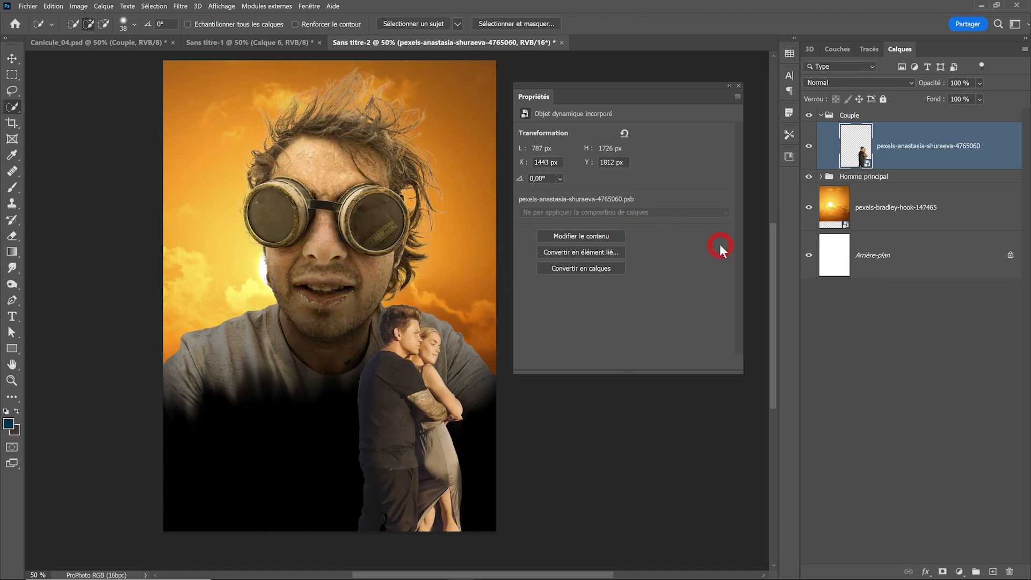
Set the blend mode of the "Couple" group to Normal
left_click(856, 115)
left_click(847, 83)
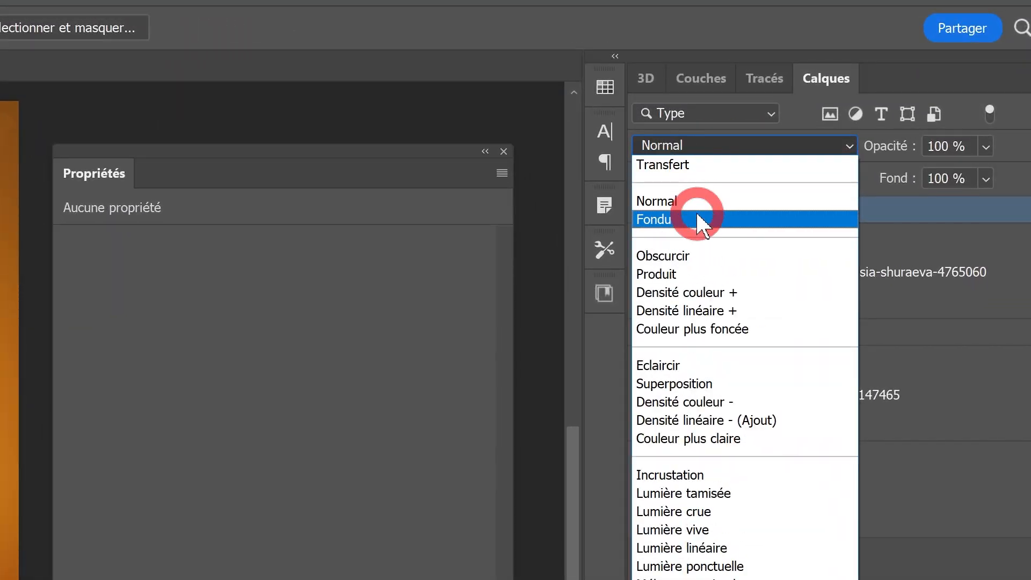
left_click(692, 206)
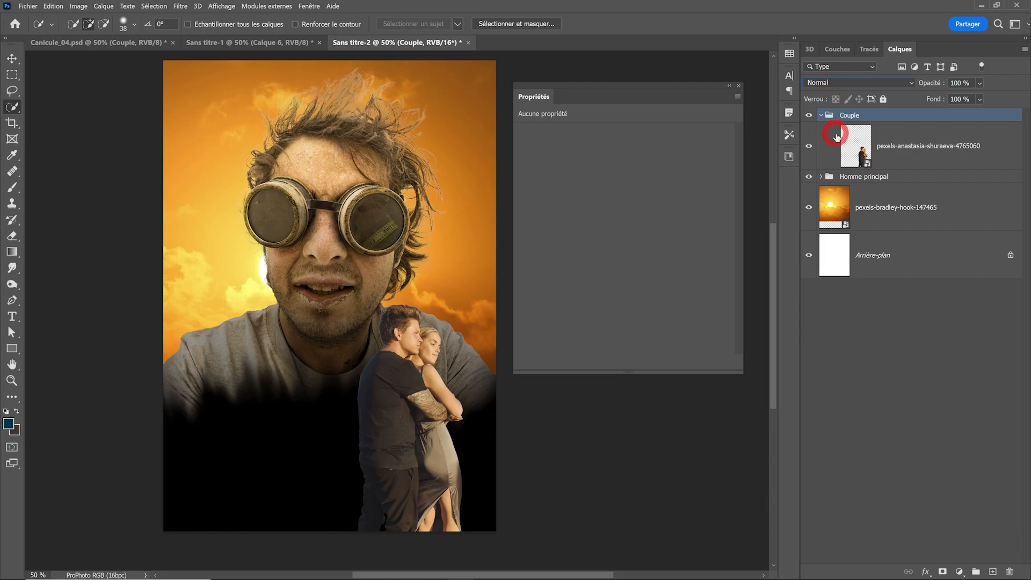
Add an Exposure adjustment to the "Couple" group and set its exposure to -13.33
left_click(959, 570)
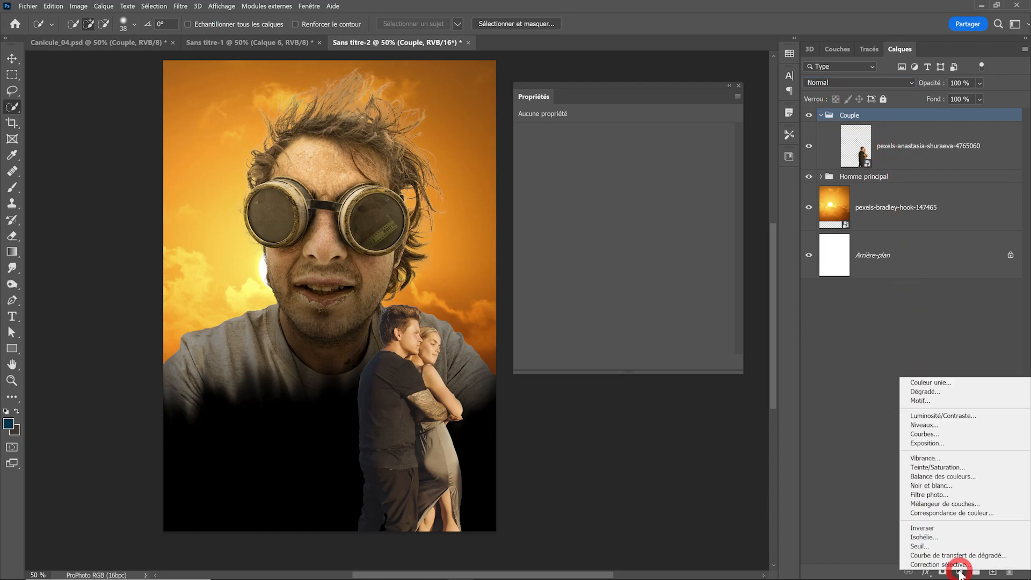
left_click(938, 444)
left_click_drag(623, 163, 541, 162)
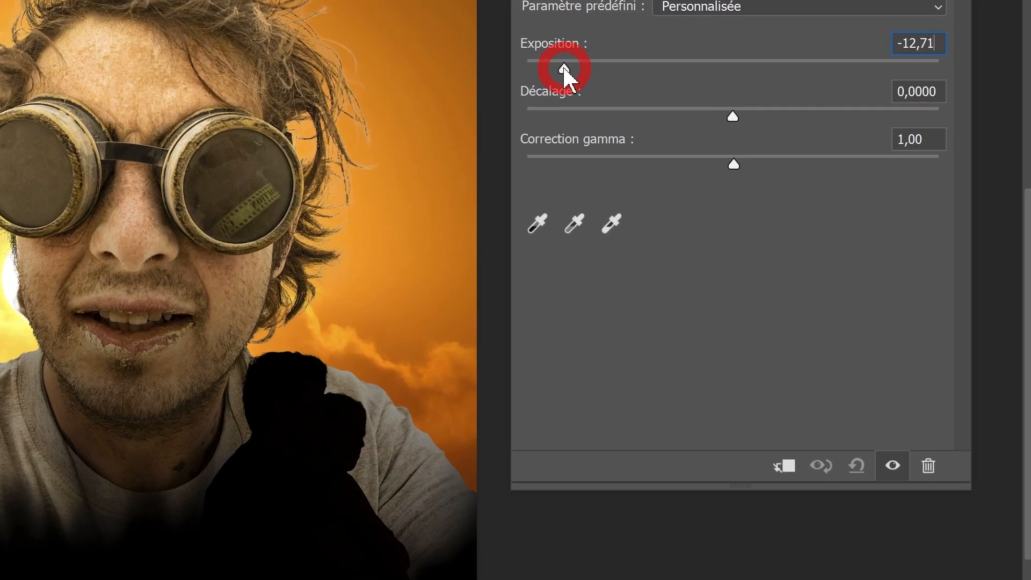
left_click_drag(562, 66, 562, 66)
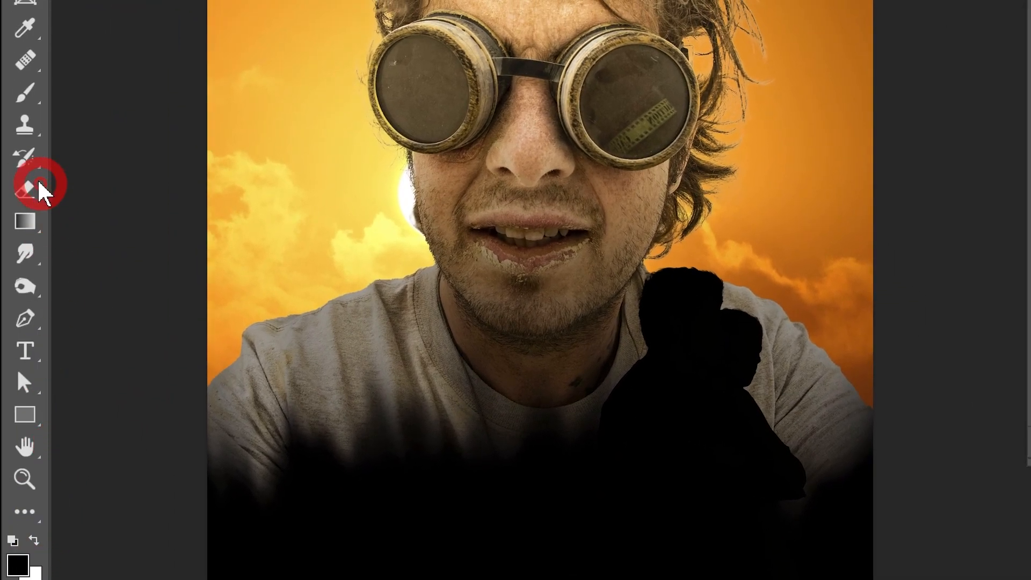
Paint black on the couple's Exposure mask with the Brush to reveal their heads and the woman's shoulder and arm
left_click(23, 92)
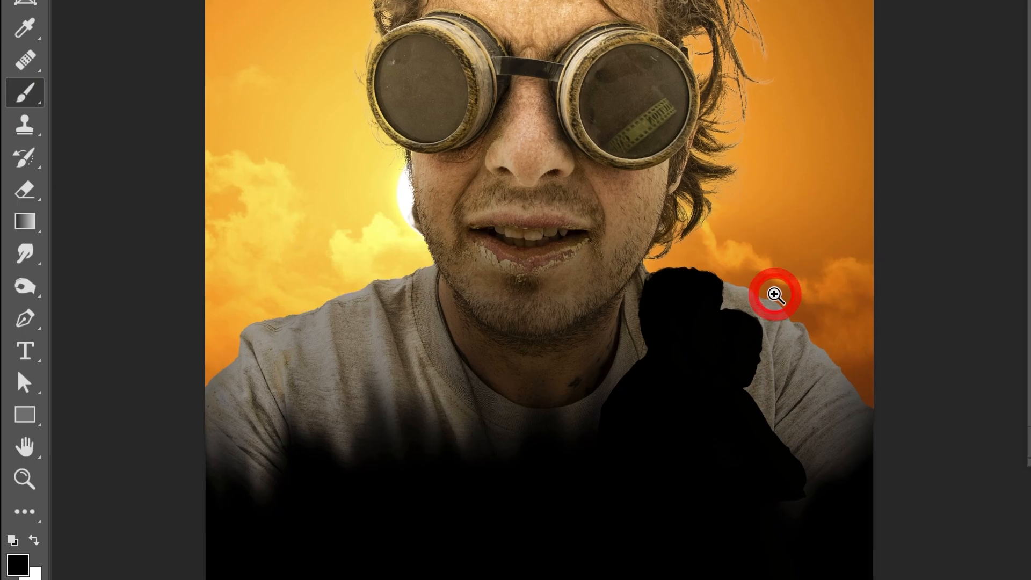
left_click(775, 294, "ctrl")
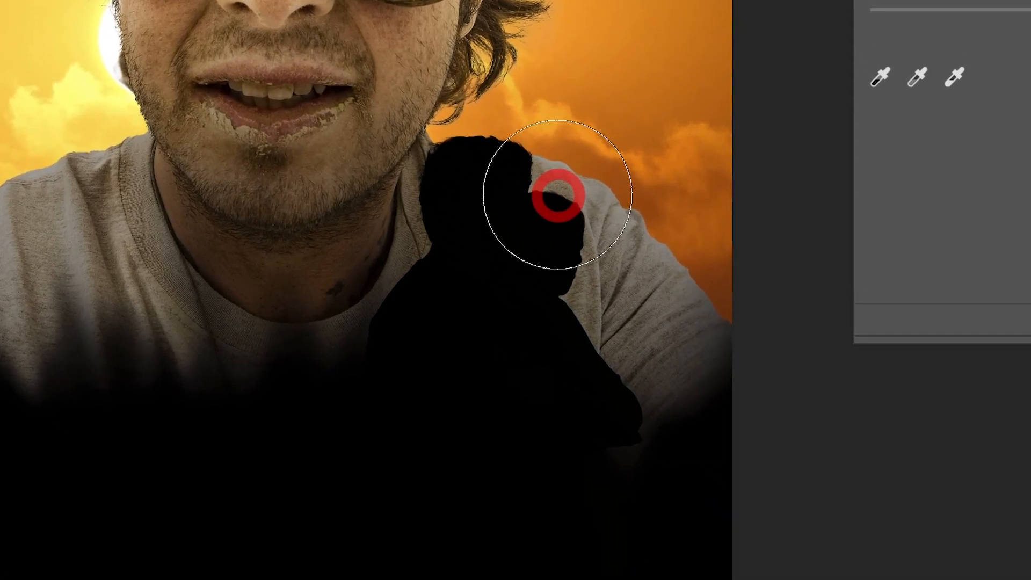
left_click(731, 317)
mouse_move(511, 161)
left_mouse_down()
mouse_move(515, 124)
mouse_move(576, 197)
mouse_move(565, 184)
mouse_move(574, 199)
mouse_move(531, 187)
mouse_move(524, 136)
mouse_move(537, 171)
mouse_move(530, 181)
mouse_move(517, 170)
mouse_move(533, 186)
left_mouse_up()
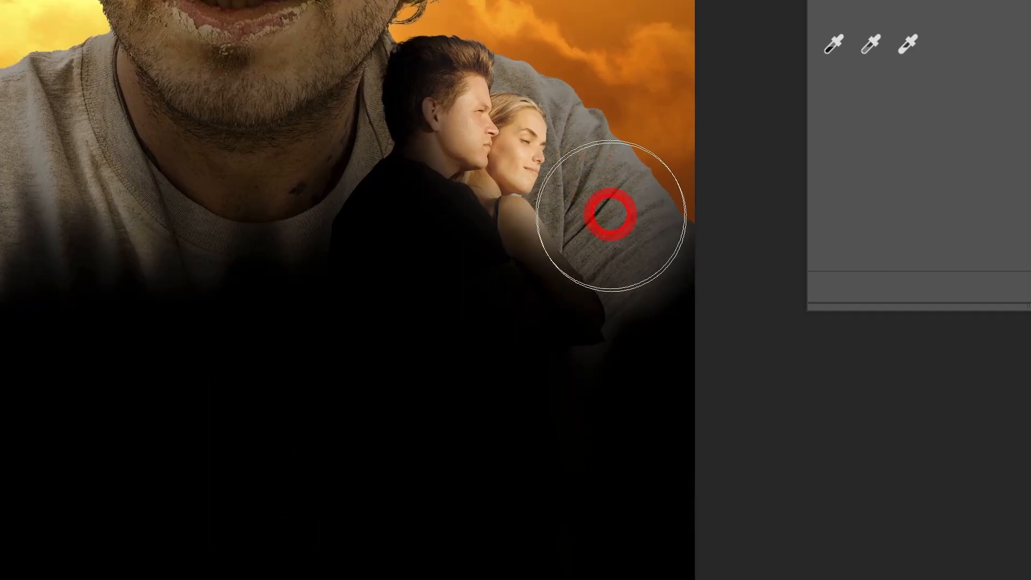
mouse_move(607, 214)
left_mouse_down()
mouse_move(571, 156)
mouse_move(6, 140)
left_mouse_up()
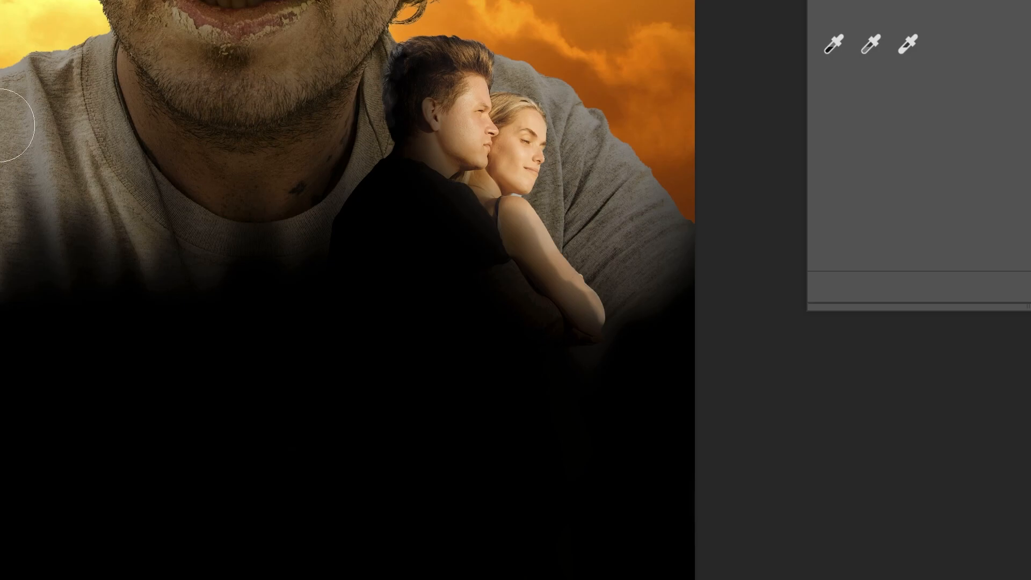
Soften the revealed edges around the couple's hair and arms by smudging the couple's Exposure mask at 45% strength
mouse_move(510, 184)
left_mouse_down()
mouse_move(517, 248)
mouse_move(508, 246)
mouse_move(580, 339)
mouse_move(532, 250)
mouse_move(525, 286)
left_mouse_up()
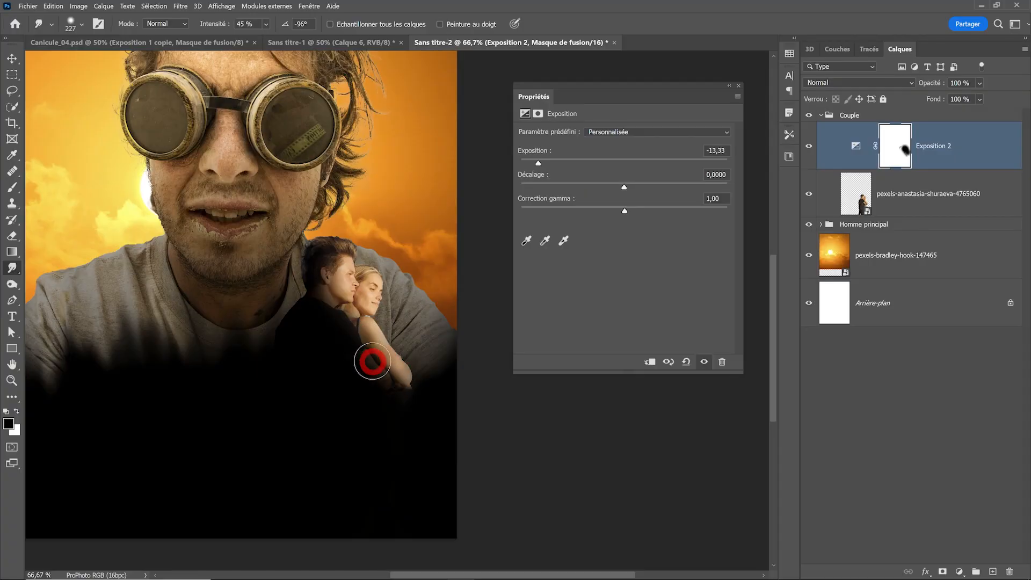
mouse_move(372, 362)
left_mouse_down()
mouse_move(403, 368)
mouse_move(333, 231)
left_mouse_up()
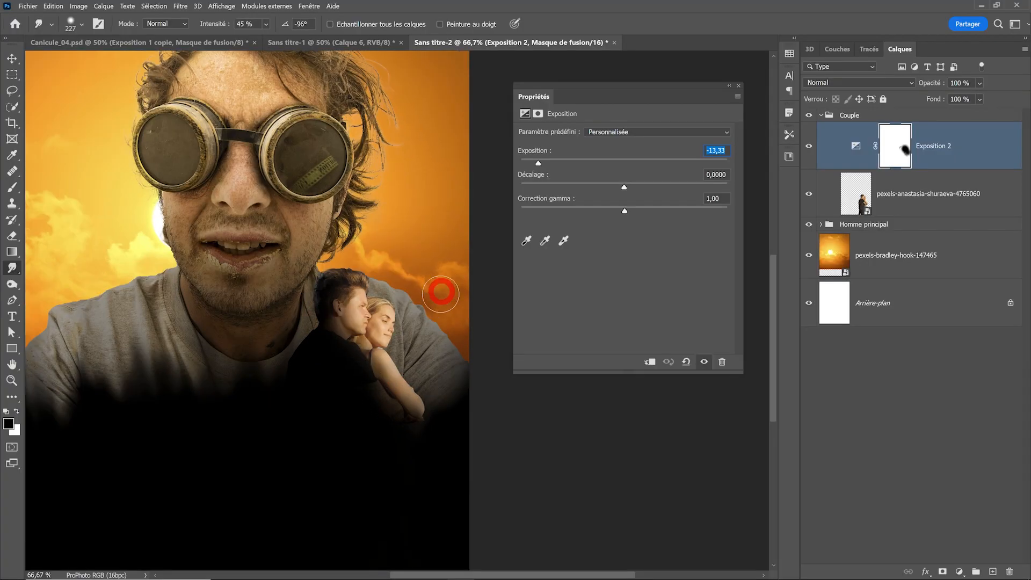
mouse_move(437, 288)
left_mouse_down()
mouse_move(386, 309)
mouse_move(410, 287)
left_mouse_up()
left_click(387, 308, "ctrl")
left_click(387, 309, "ctrl")
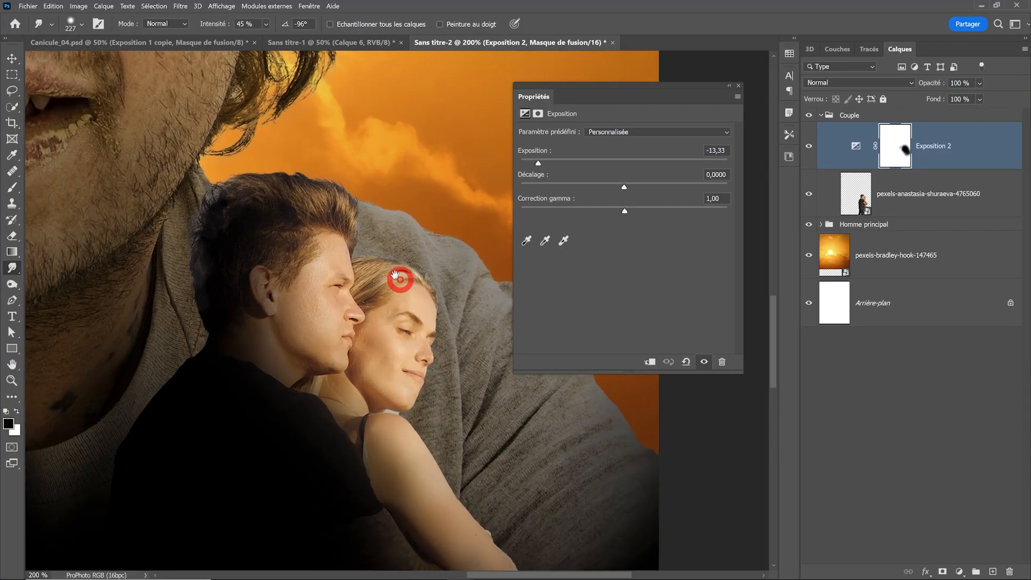
mouse_move(273, 208)
left_mouse_down()
mouse_move(252, 242)
mouse_move(226, 214)
mouse_move(240, 251)
mouse_move(229, 294)
mouse_move(235, 253)
mouse_move(261, 236)
mouse_move(243, 280)
mouse_move(246, 327)
mouse_move(247, 289)
mouse_move(253, 323)
mouse_move(258, 291)
mouse_move(237, 209)
left_mouse_up()
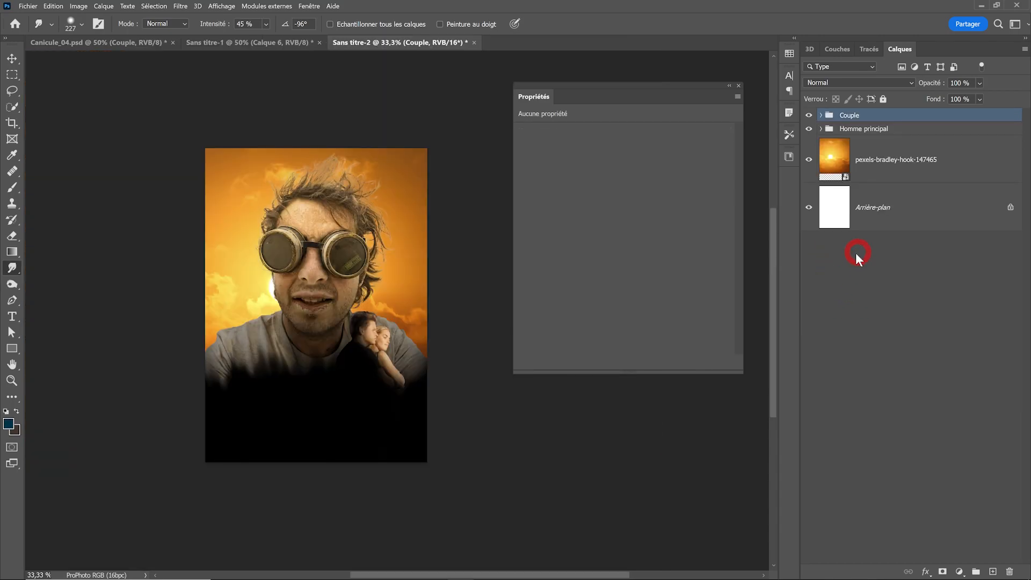
Place the photo pexels-jc-siller-6948652 above all groups and cut the dark-haired woman out with Select Subject
left_click(856, 276)
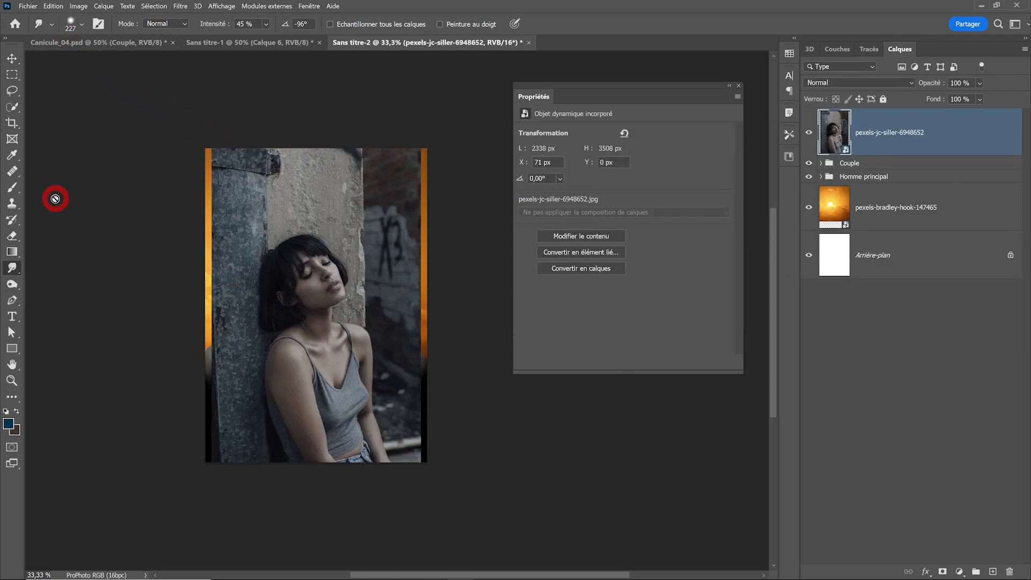
left_click(12, 107)
left_click(458, 24)
left_click(462, 42)
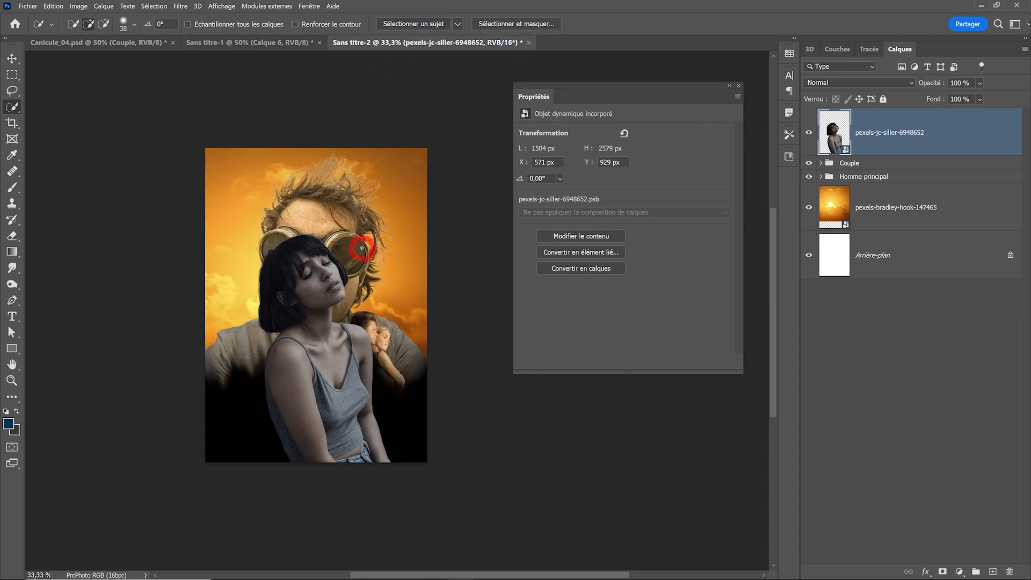
Scale the cut-out woman to about 844 × 1447 px and place her at the page's bottom edge, just left of the couple
key("ctrl+t")
left_click_drag(256, 230, 358, 370)
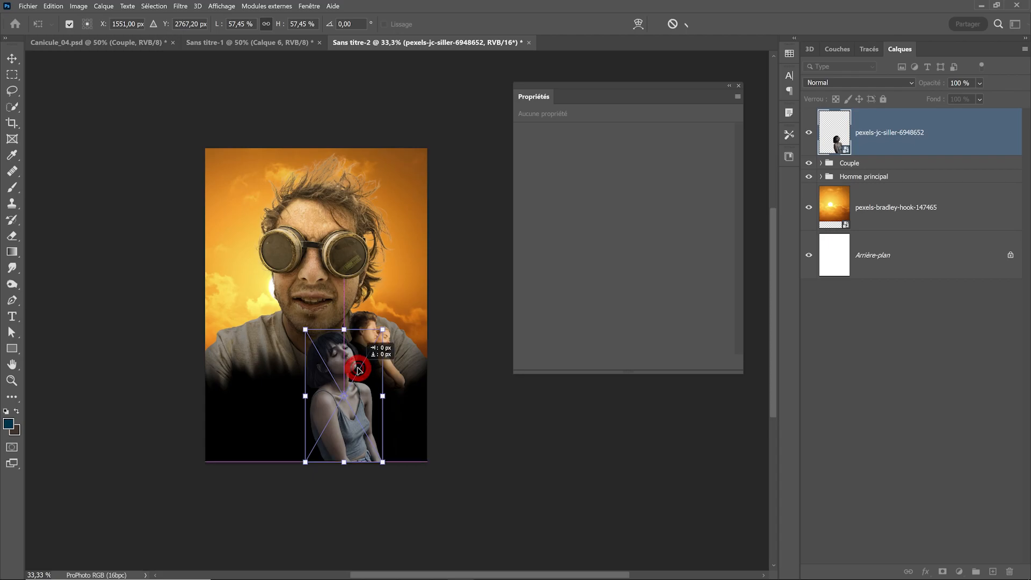
key("Return")
key("w")
Move the whole "Homme principal" group slightly up the page
left_click(820, 176)
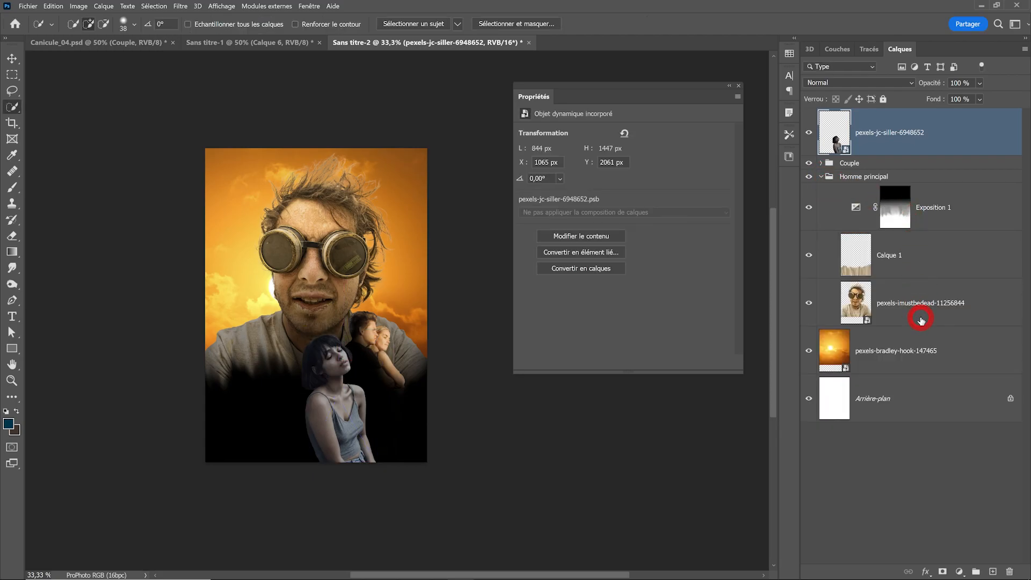
left_click(921, 320)
left_click(959, 179)
key("v")
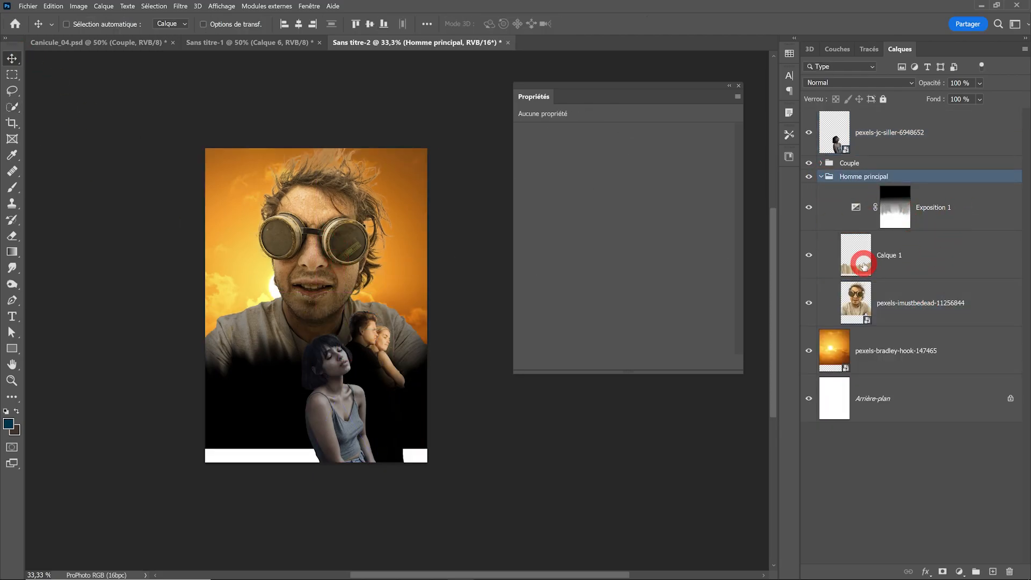
Stretch "Calque 1" vertically to 113.90% so that it reaches the page's bottom edge
left_click(865, 269)
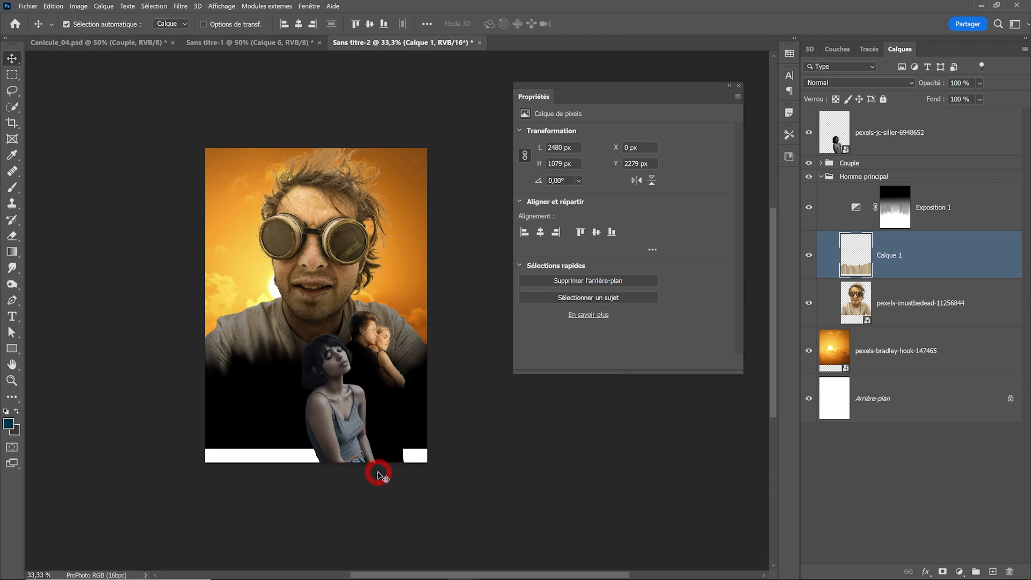
key("ctrl+t")
left_click_drag(316, 449, 316, 461)
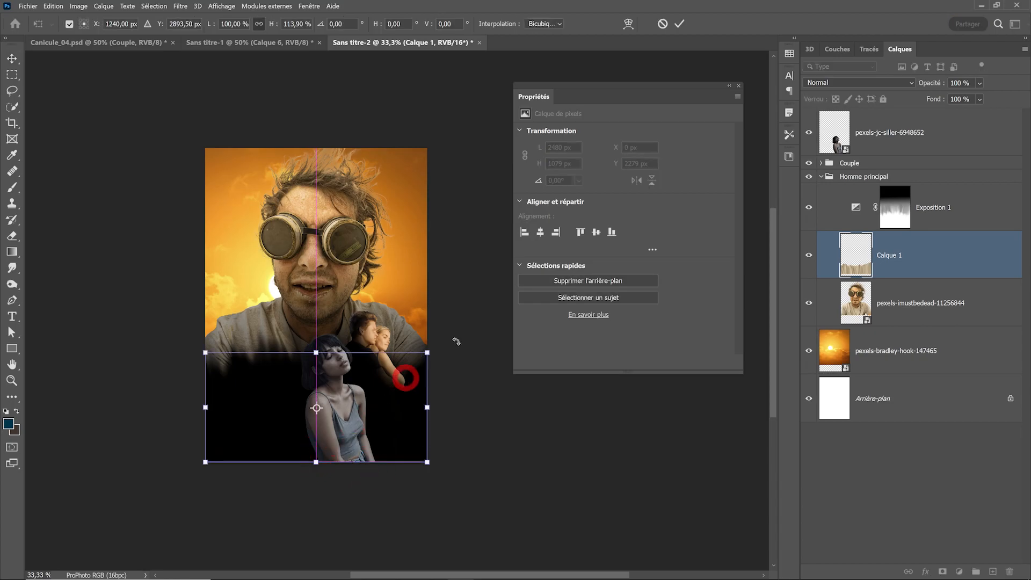
left_click(680, 24)
Group the cut-out woman's layer under the name "Femme seule" and set the group's blend mode to Normal
left_click(370, 299, "ctrl")
left_click(370, 300, "ctrl")
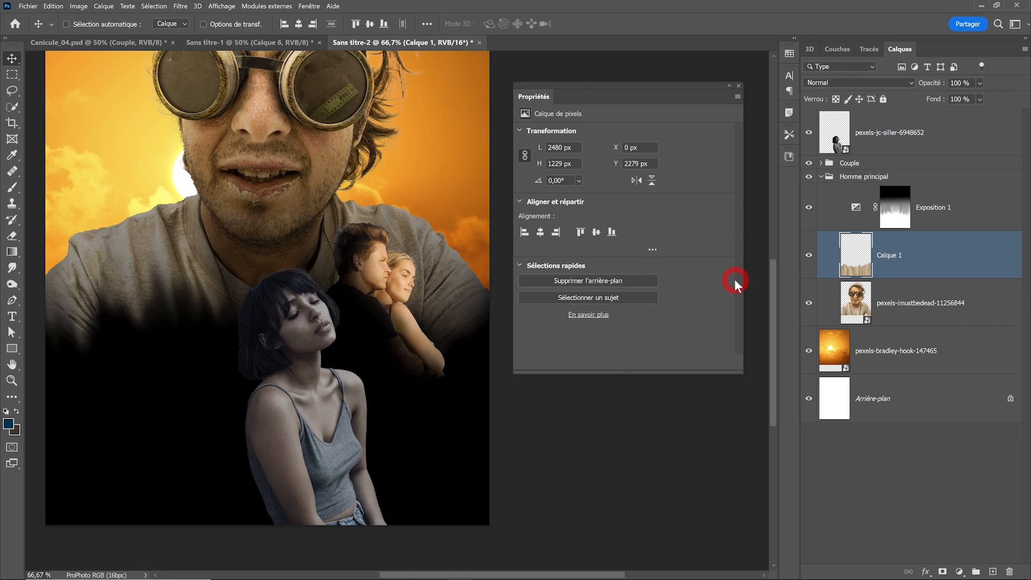
left_click(885, 151)
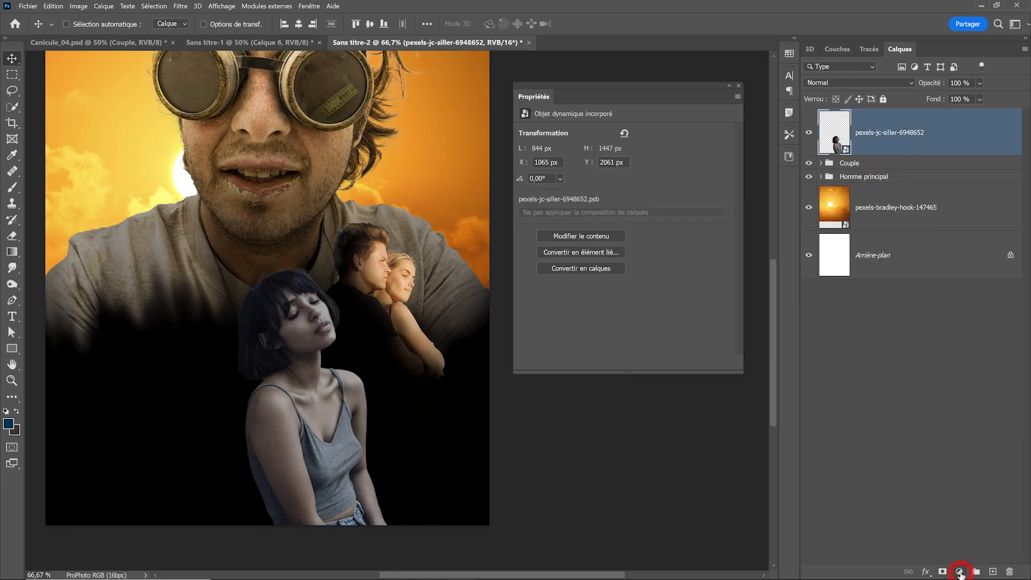
left_click_drag(959, 574, 959, 573)
left_click(863, 119)
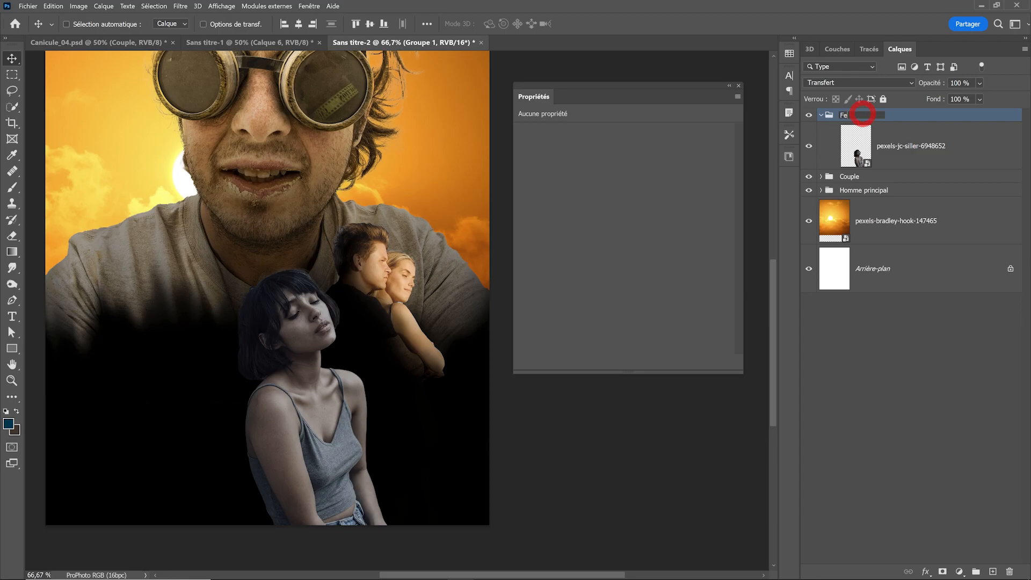
type("Femme seule")
key("Return")
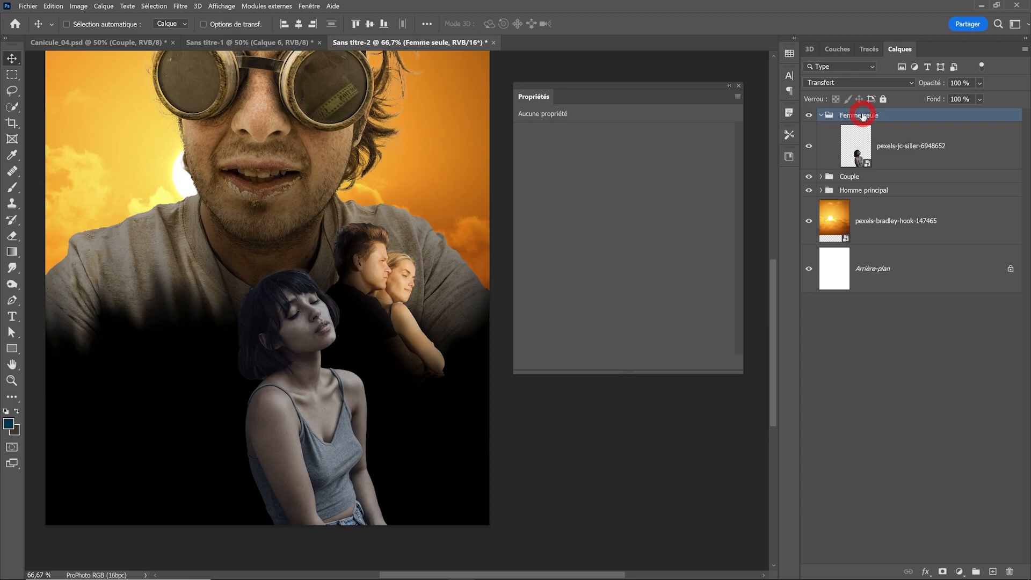
left_click(836, 88)
left_click(824, 95)
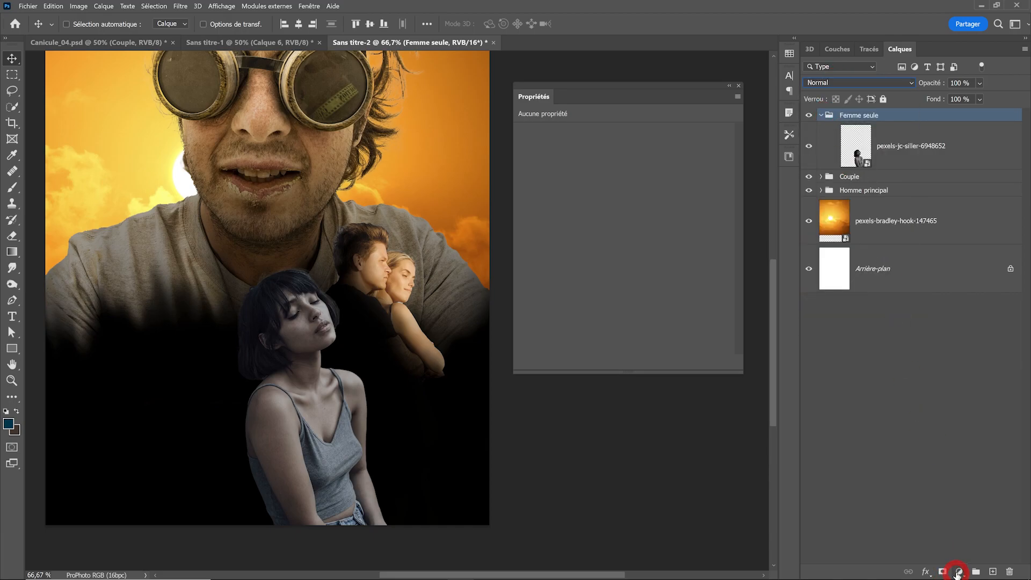
Add an Exposure adjustment above the woman in the "Femme seule" group and set its exposure to -13.54
left_click(958, 573)
left_click(921, 427)
left_click(855, 270)
left_click_drag(620, 162, 537, 161)
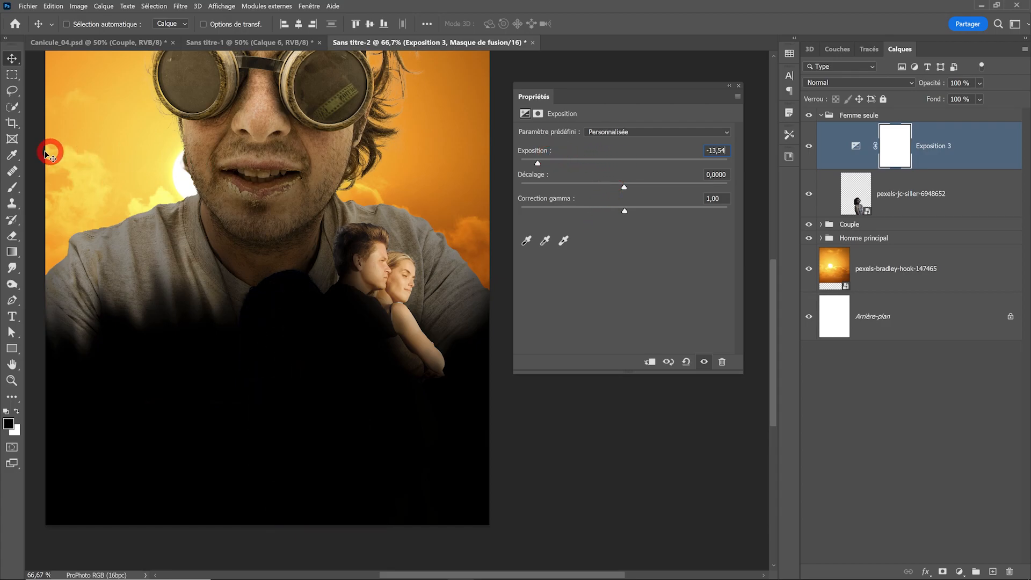
Paint black on the woman's Exposure mask with the Brush to reveal her face, shoulder and upper body
left_click(12, 186)
mouse_move(327, 279)
left_mouse_down()
mouse_move(349, 281)
mouse_move(306, 290)
mouse_move(352, 355)
left_mouse_up()
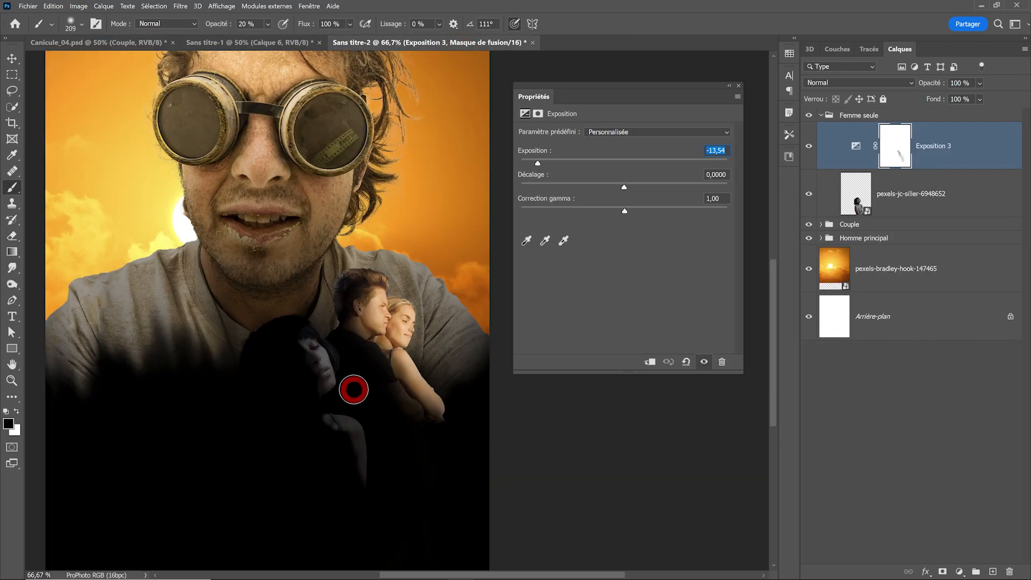
mouse_move(354, 390)
left_mouse_down()
mouse_move(361, 437)
mouse_move(339, 438)
mouse_move(356, 299)
left_mouse_up()
left_click(302, 25)
mouse_move(345, 356)
left_mouse_down()
mouse_move(347, 444)
mouse_move(324, 460)
mouse_move(304, 432)
mouse_move(361, 428)
mouse_move(301, 451)
left_mouse_up()
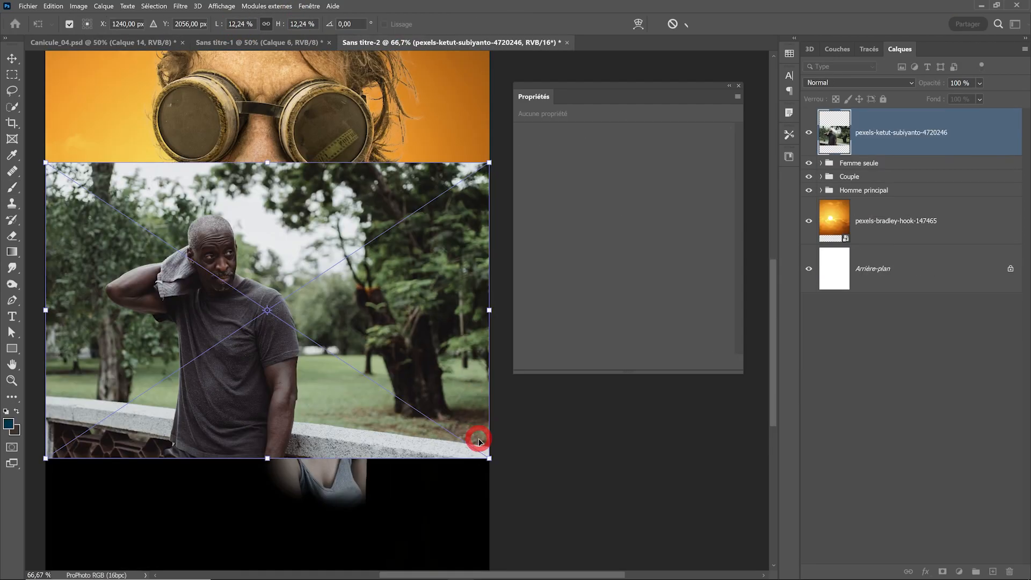
Enlarge the placed photo of the man with the towel to about 3027 × 2018 px and mask out its background using Select Subject
left_click_drag(486, 457, 558, 534)
left_click(414, 24)
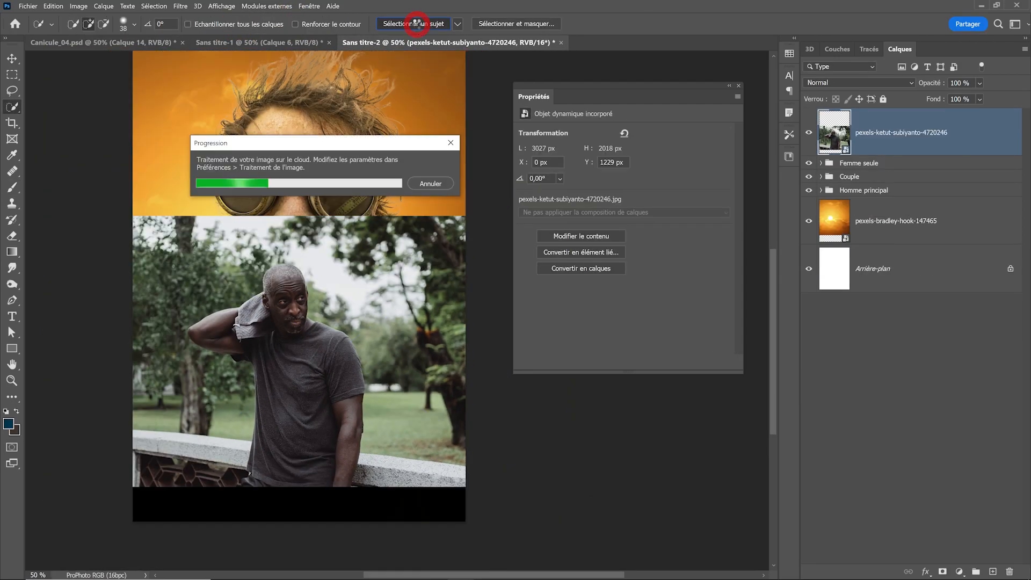
left_click(943, 571)
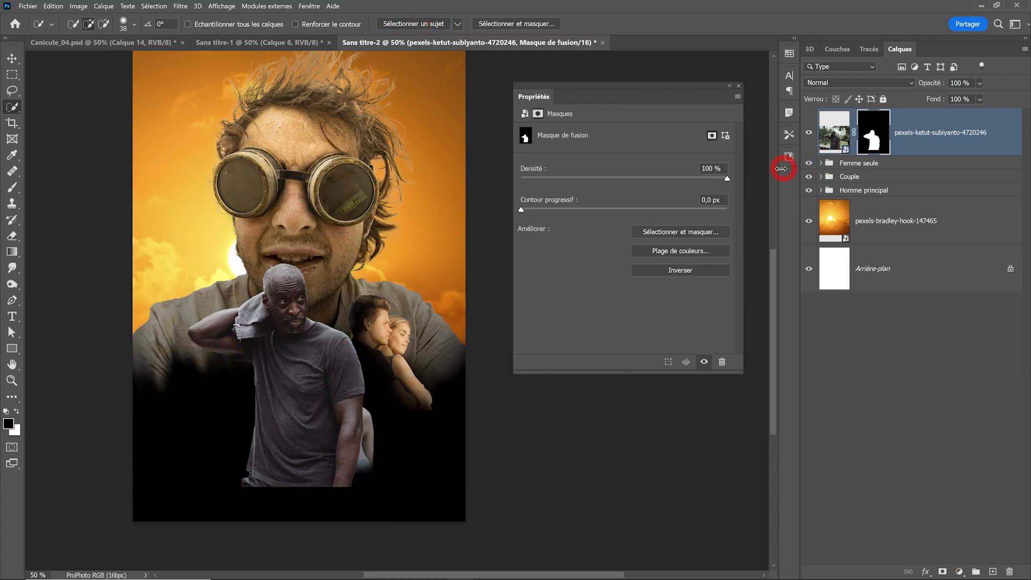
Scale the masked man's photo to about 3208 × 2139 px and position him in the page's lower-left part, left of the woman
key("ctrl+t")
mouse_move(130, 215)
left_mouse_down()
mouse_move(105, 174)
mouse_move(126, 195)
left_mouse_up()
key("Return")
Convert the masked man's layer to a smart object and put it in a group named "Homme seul" with Normal blending
left_click(968, 150)
right_click(965, 152)
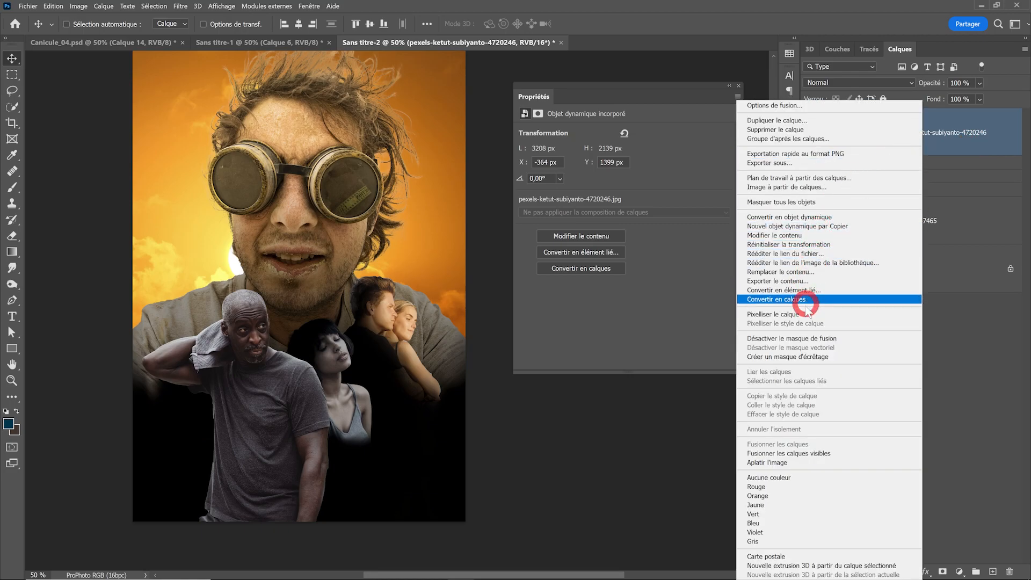
left_click(799, 293)
left_click(830, 116)
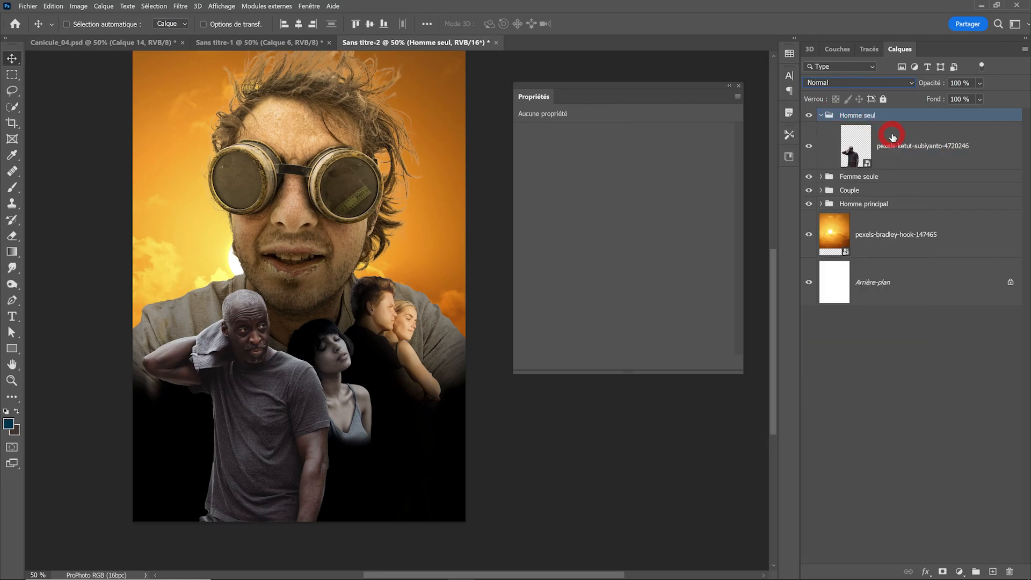
Add an Exposure adjustment above the man in the "Homme seul" group and lower its exposure until he is almost black
left_click(891, 137)
left_click(959, 572)
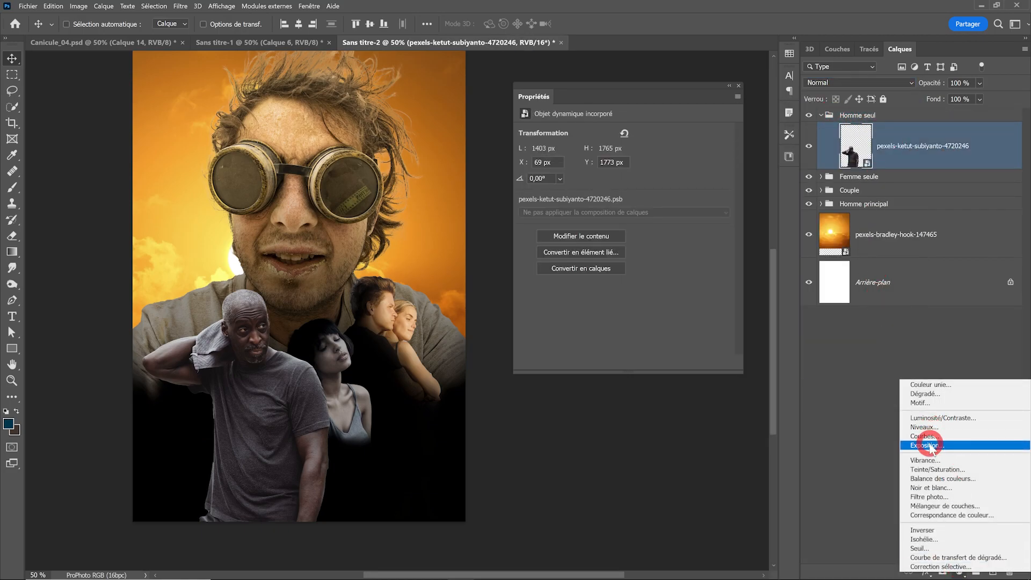
left_click(926, 445)
left_click_drag(624, 161, 544, 164)
Paint the man's Exposure mask with black to reveal his head, arm and shoulders, and with white to keep his lower shirt dark
left_click(907, 155)
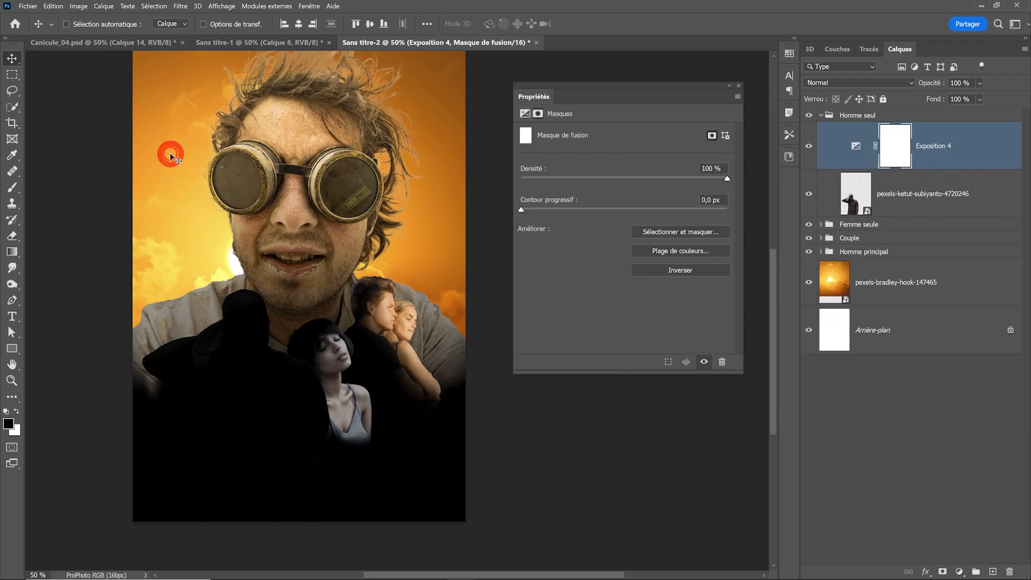
left_click(20, 194)
mouse_move(223, 294)
left_mouse_down()
mouse_move(165, 349)
mouse_move(285, 339)
mouse_move(250, 300)
mouse_move(189, 361)
mouse_move(264, 381)
mouse_move(242, 313)
mouse_move(171, 342)
mouse_move(318, 369)
mouse_move(157, 360)
left_mouse_up()
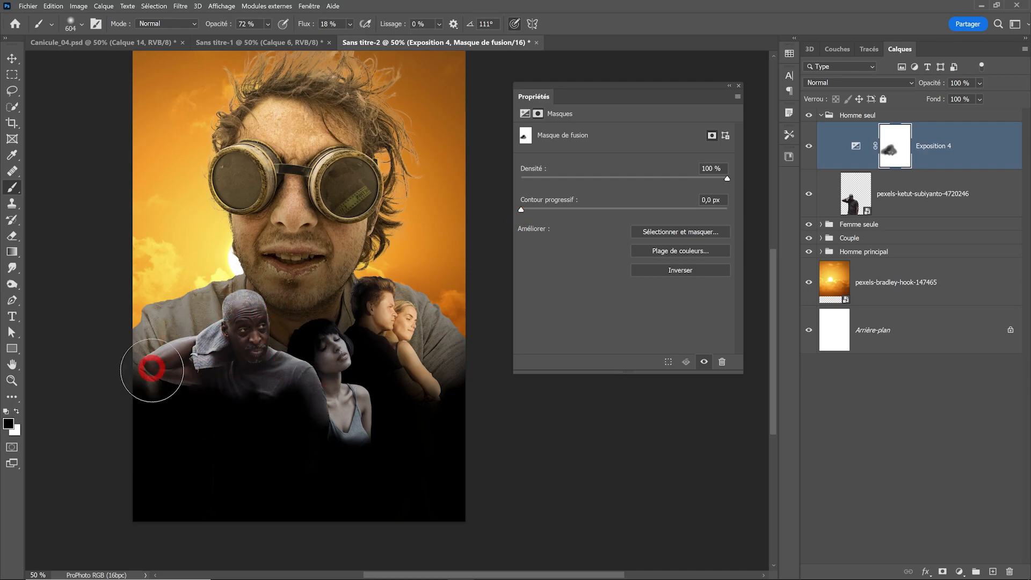
key("x")
left_click_drag(256, 422, 242, 430)
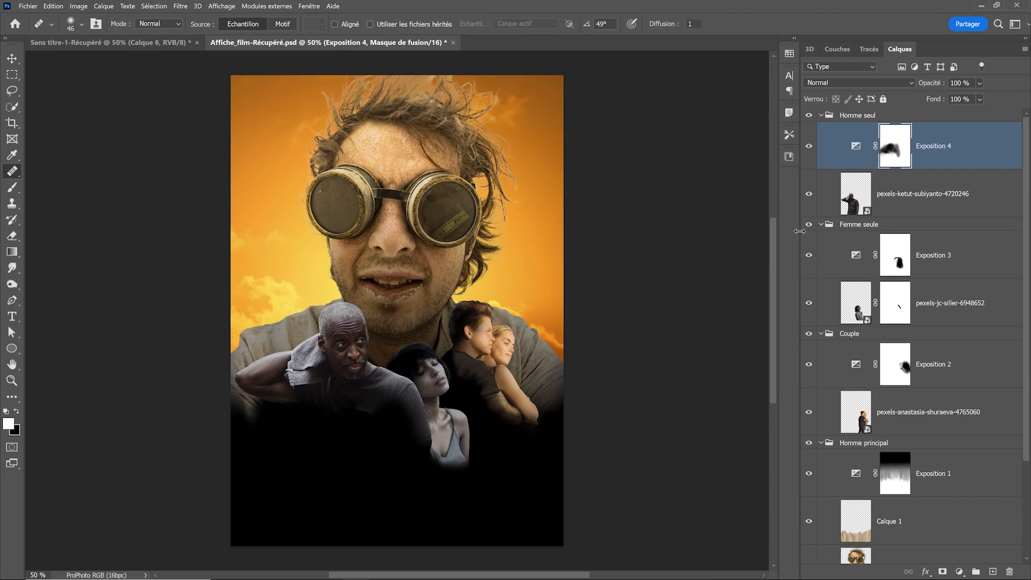
Collapse the "Homme seul" group and shift the background sky layer slightly behind the goggled man
left_click(820, 115)
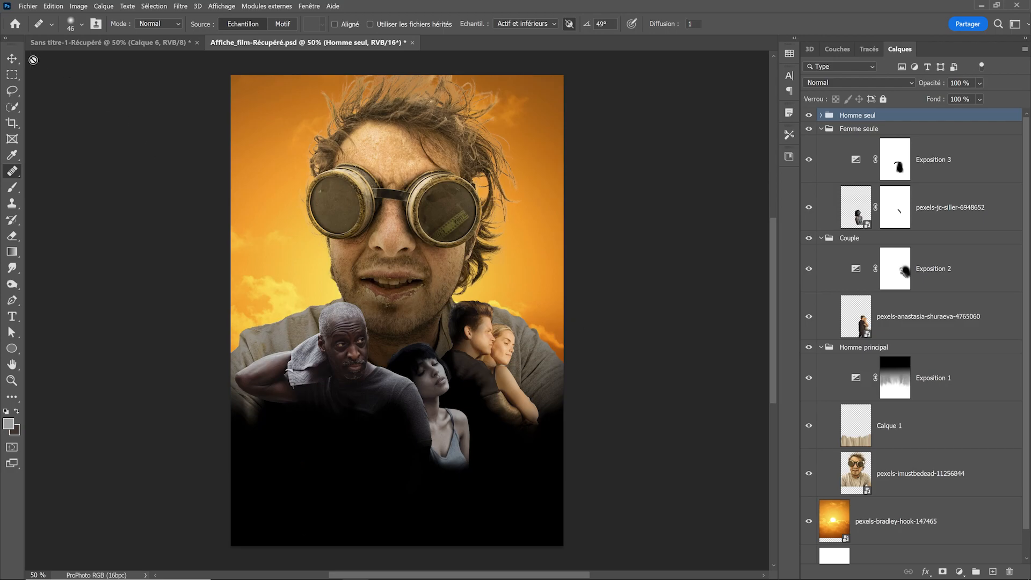
key("v")
scroll(809, 443, "down", 1)
left_click(895, 507)
mouse_move(514, 264)
left_mouse_down()
mouse_move(445, 201)
mouse_move(465, 247)
mouse_move(514, 310)
mouse_move(512, 257)
left_mouse_up()
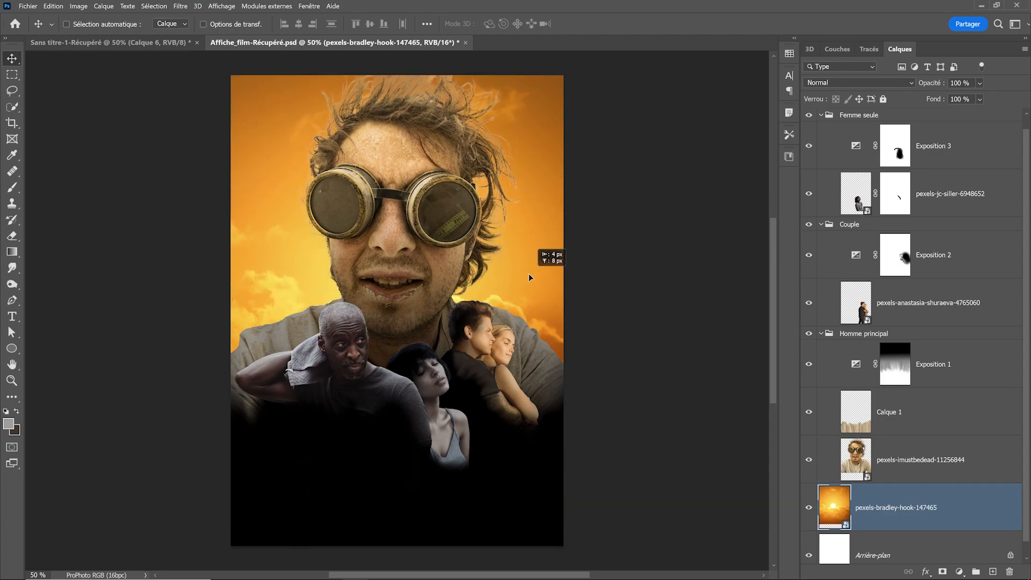
Duplicate the sky layer to the top of the "Homme principal" group and move the copy up and slightly left
left_click_drag(886, 517, 899, 350)
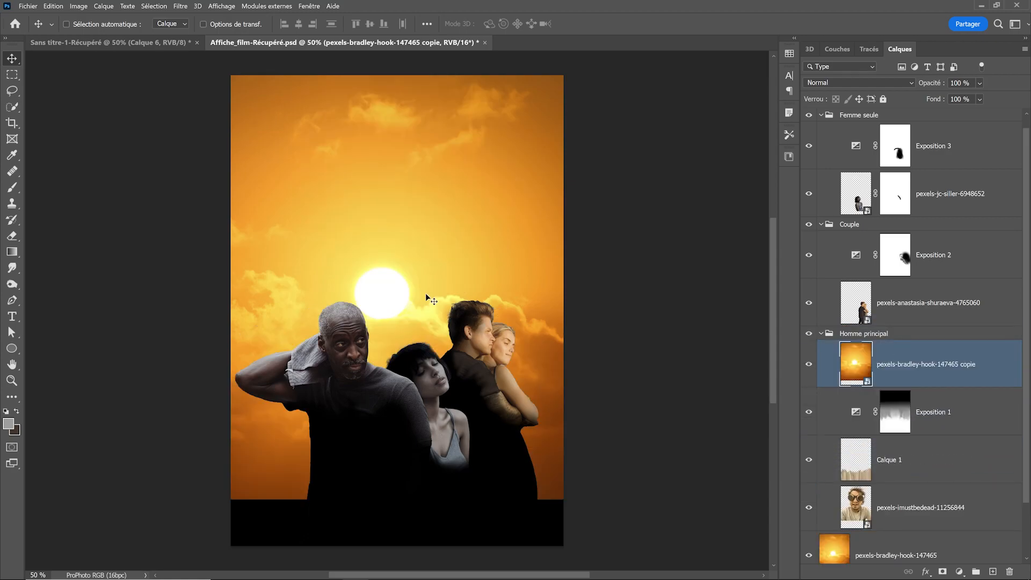
left_click_drag(429, 292, 409, 238)
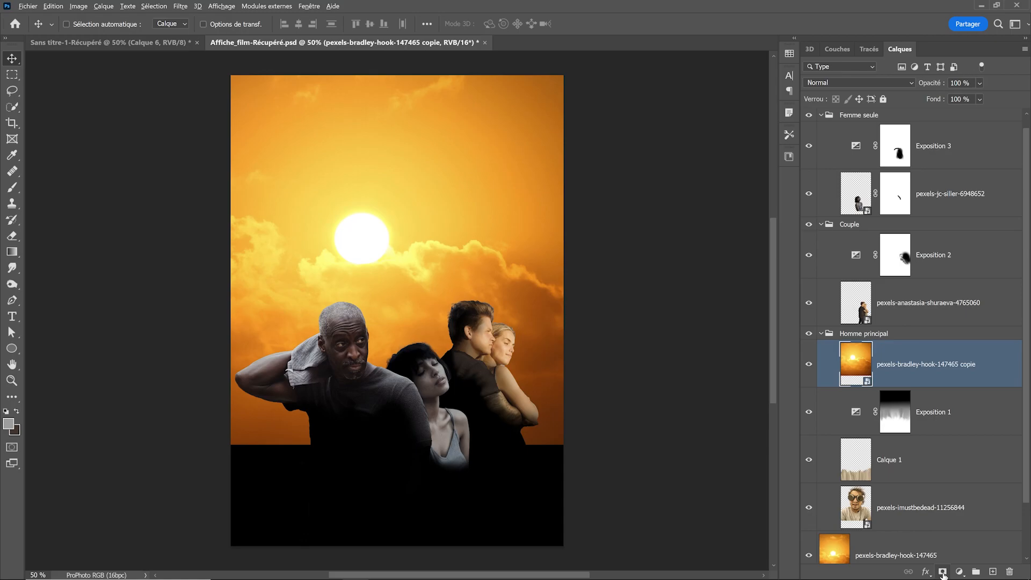
Add a black mask to the sky copy and paint white on it with the Brush over the left goggle lens
left_click(942, 571, "alt")
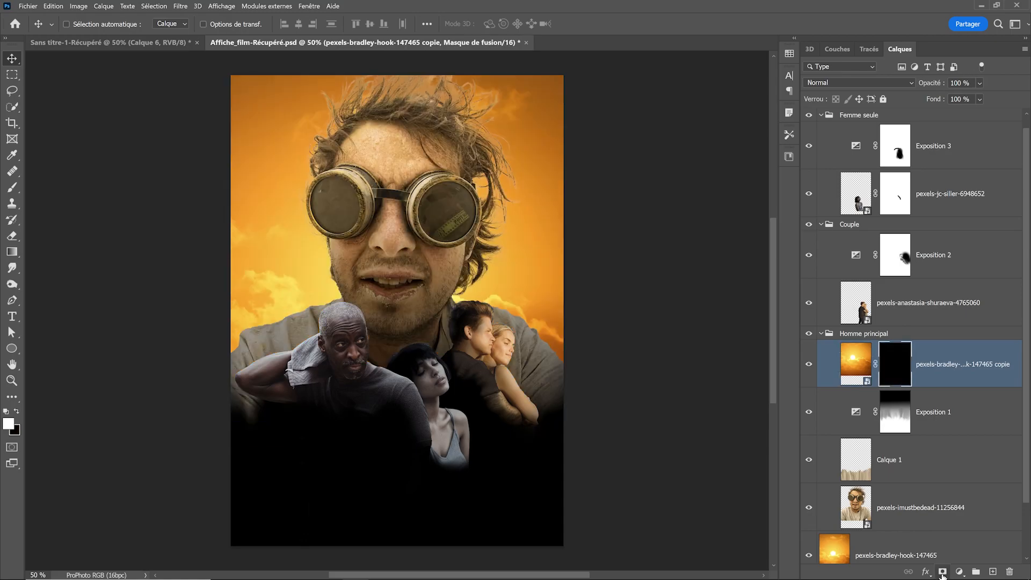
key("b")
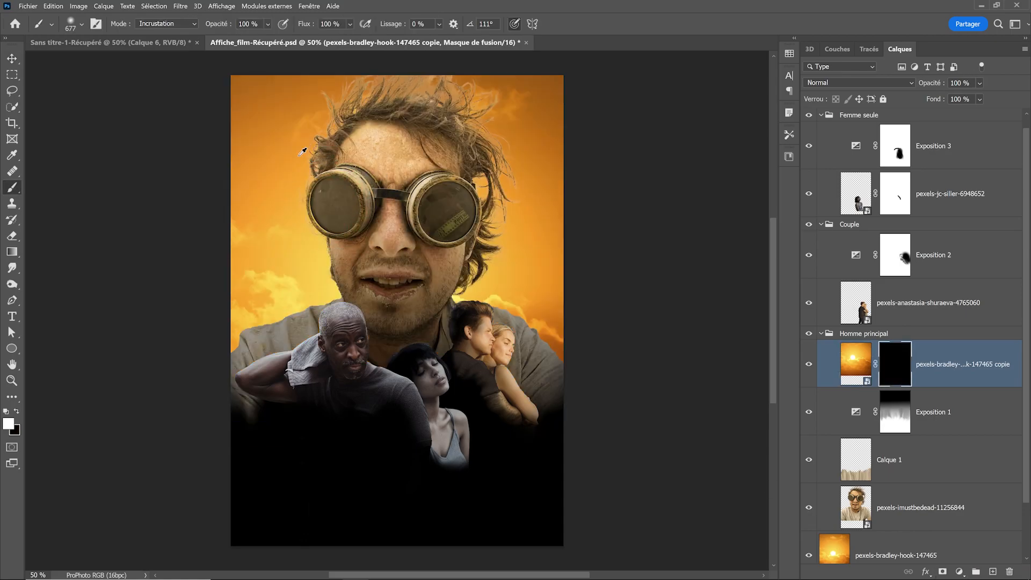
left_click(171, 24)
left_click(146, 37)
left_click(339, 199)
left_click(340, 200)
left_click(337, 200)
mouse_move(334, 201)
left_mouse_down()
mouse_move(312, 201)
mouse_move(327, 197)
left_mouse_up()
left_click_drag(334, 205, 317, 204)
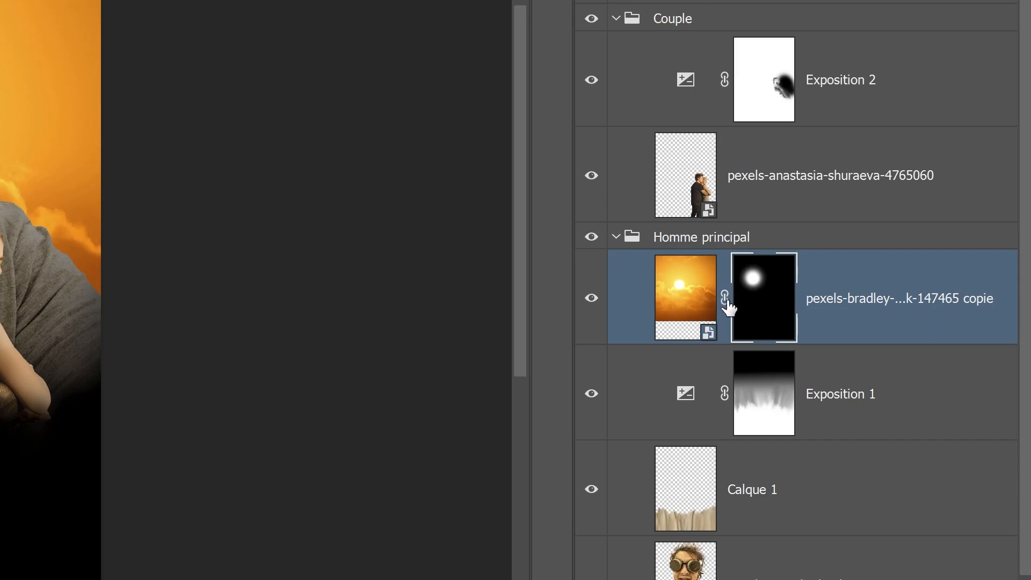
Move the sky copy independently of its mask so the sun fills the left goggle lens, and collapse the "Homme principal" group
left_click(693, 309)
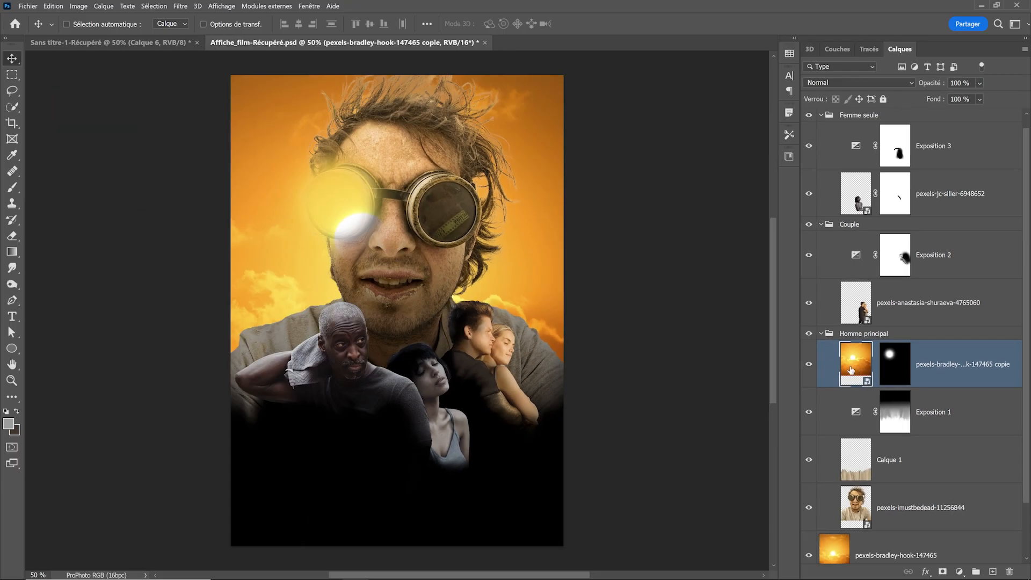
left_click_drag(347, 237, 370, 223)
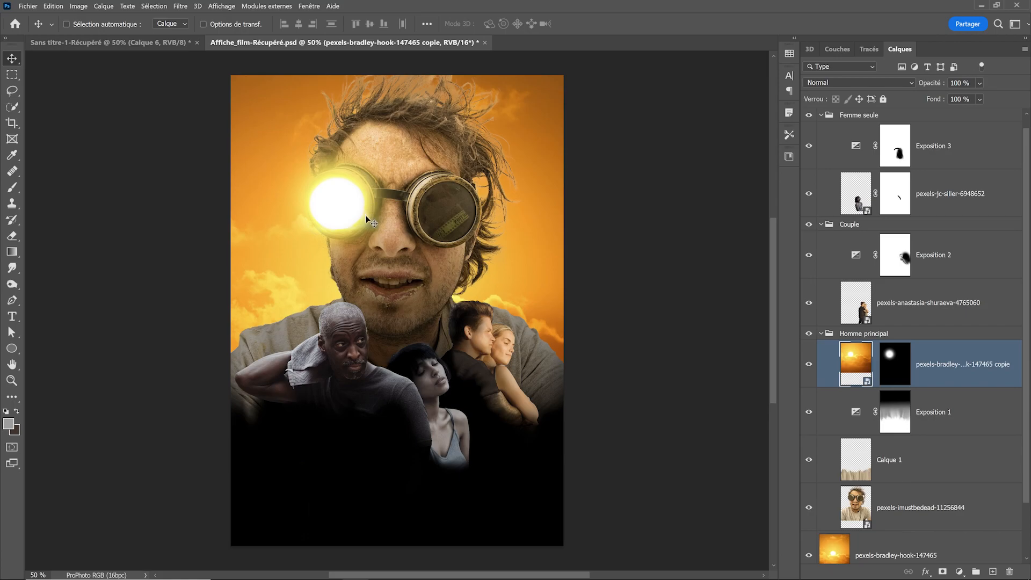
left_click(821, 334)
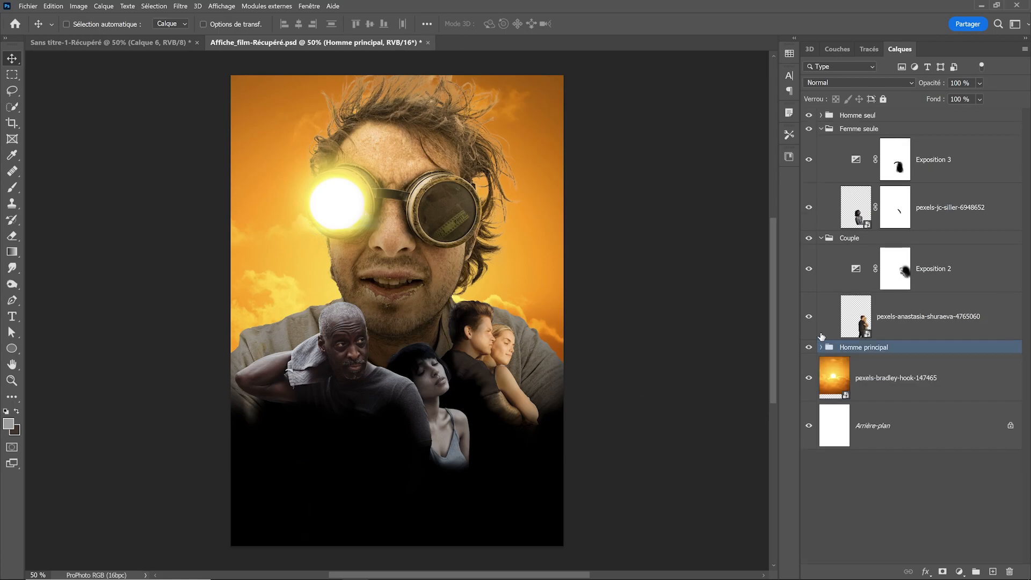
Place the fire image pexels-adonyi-gábor-1558916 directly above the background sky and scale it to about 17.22% to cover the poster
left_click(883, 384)
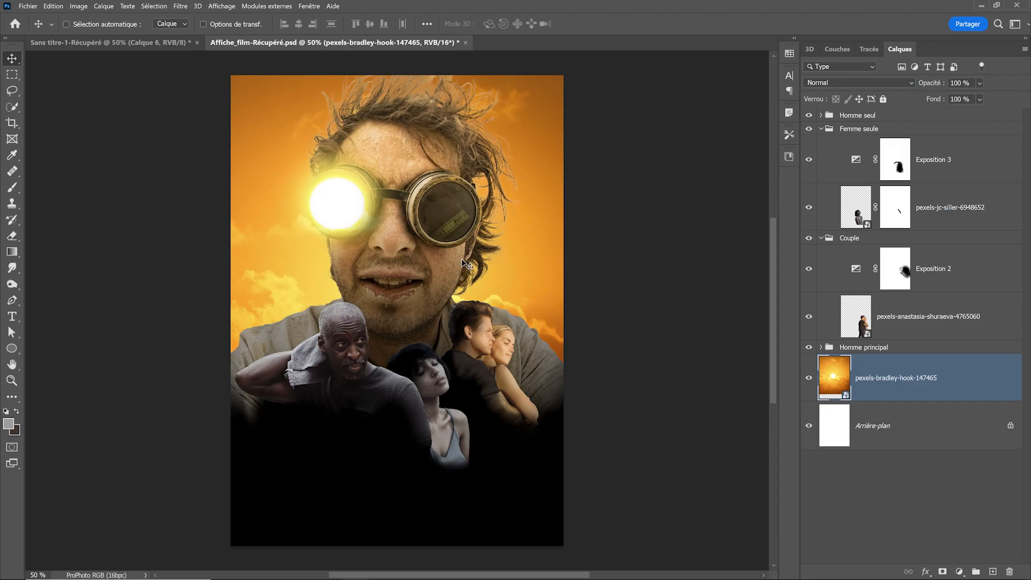
left_click(28, 6)
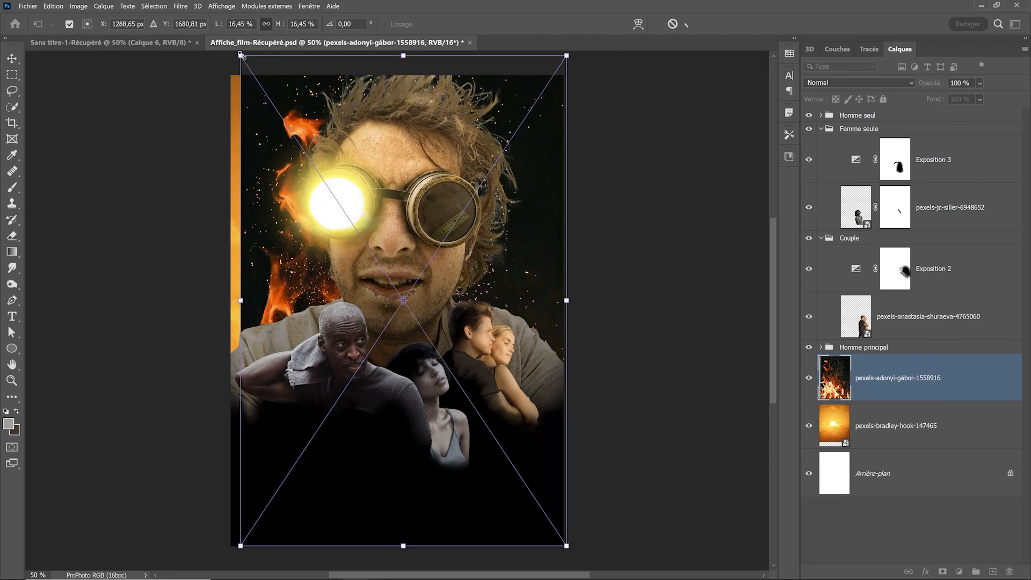
left_click_drag(241, 55, 226, 45)
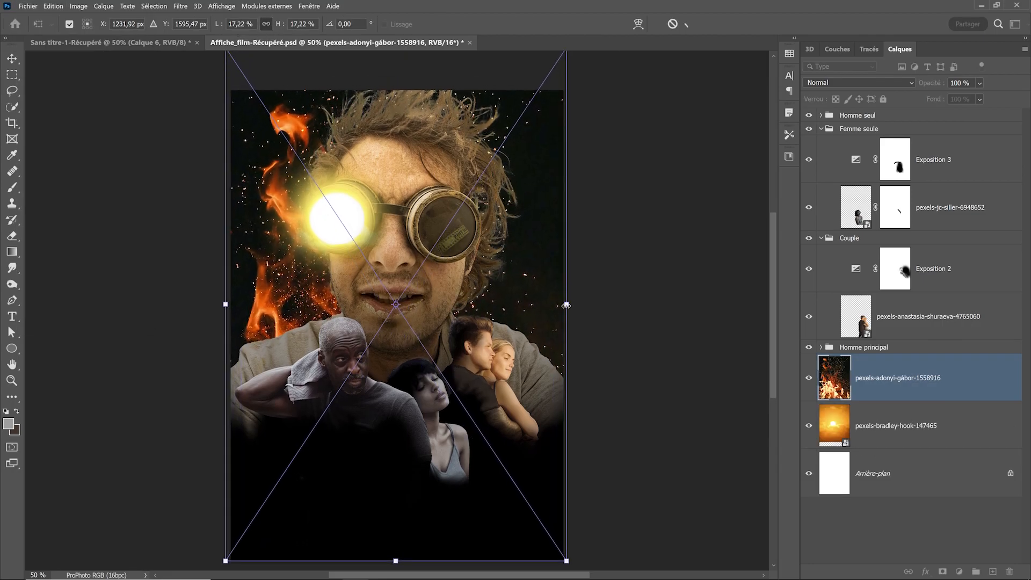
key("Return")
Set the fire layer's blend mode to Superposition, group it with the background sky as "Fond", and collapse the layer groups
left_click(858, 82)
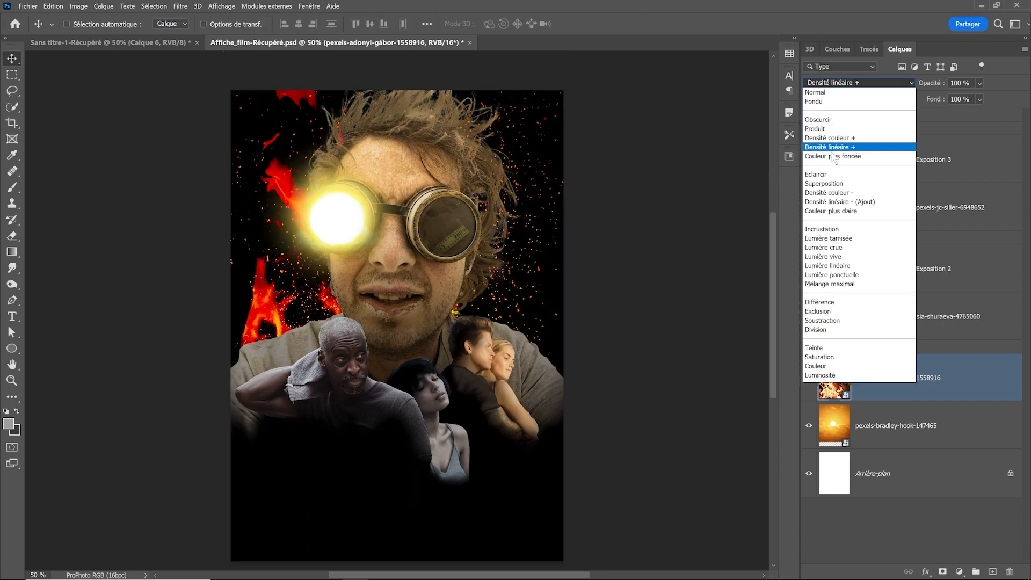
left_click(832, 186)
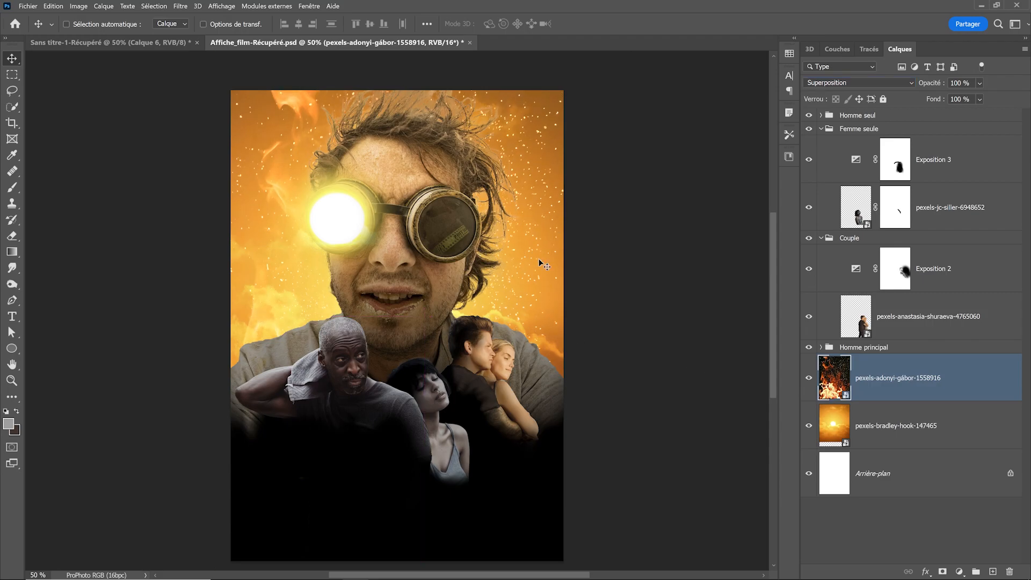
left_click(904, 416, "ctrl")
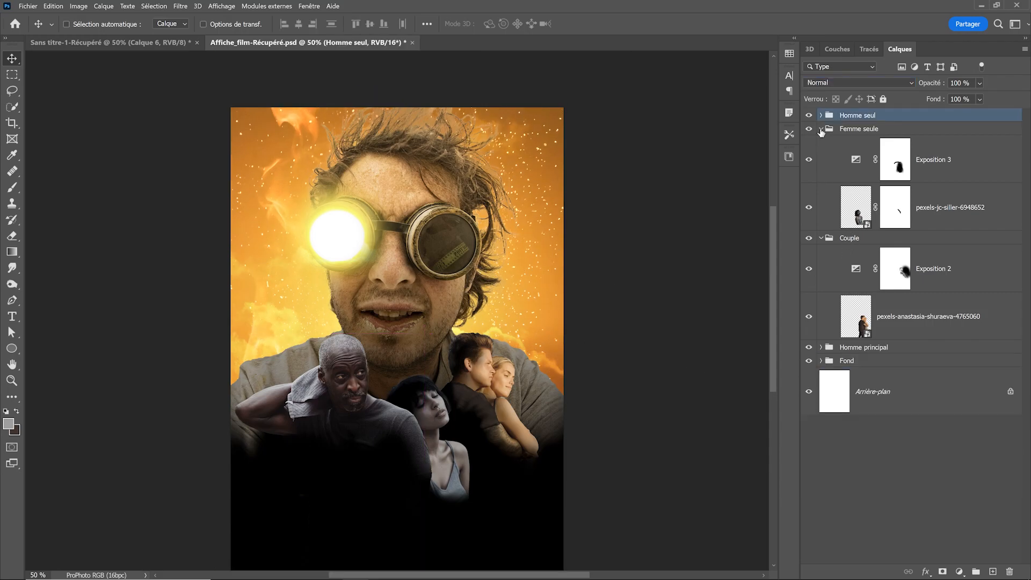
left_click(820, 130)
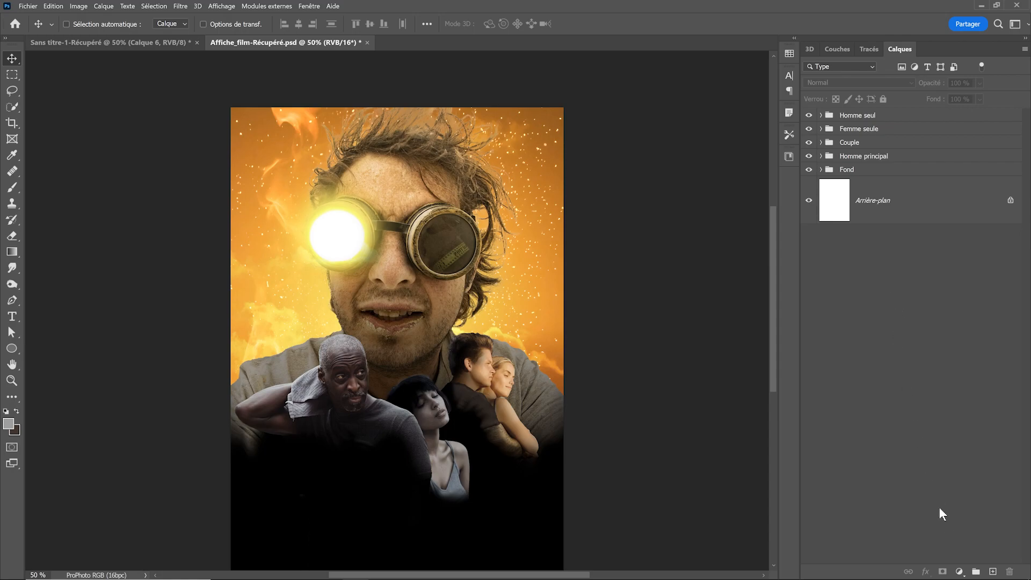
Add a gradient map adjustment above all groups and apply the saved gradient running from black through purple, red and orange to cream
left_click(960, 572)
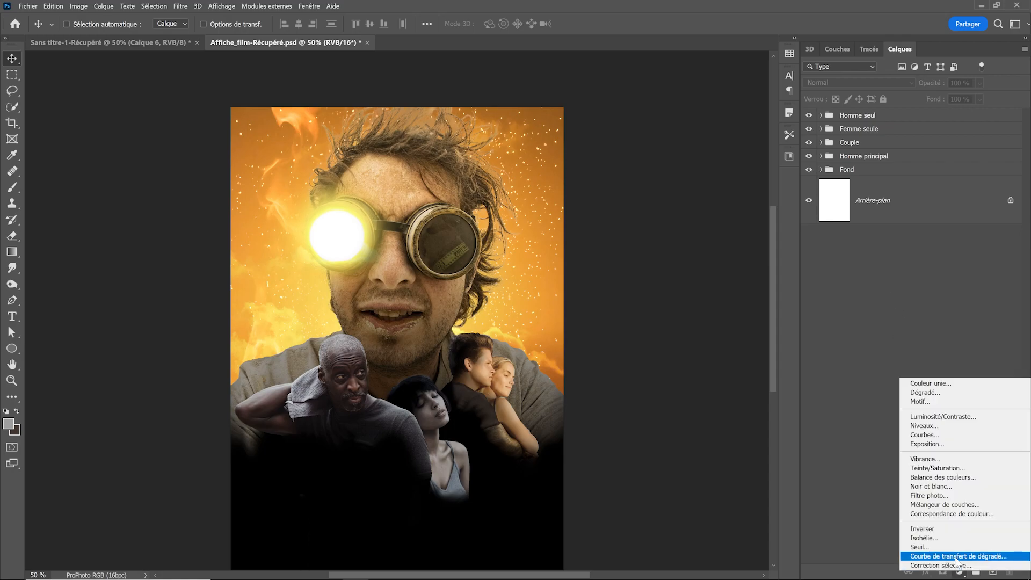
left_click(956, 556)
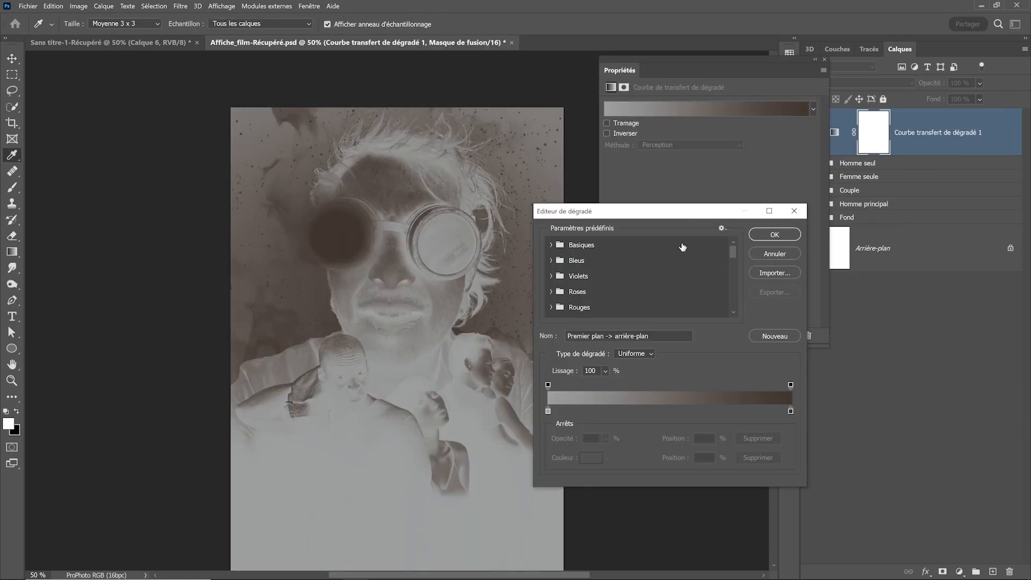
left_click_drag(732, 255, 738, 314)
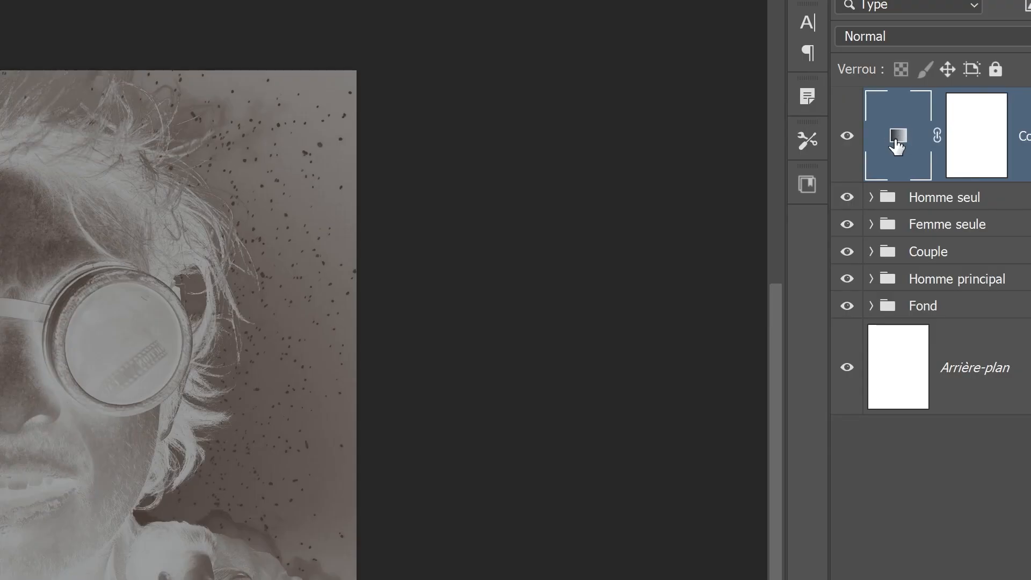
double_click(834, 132)
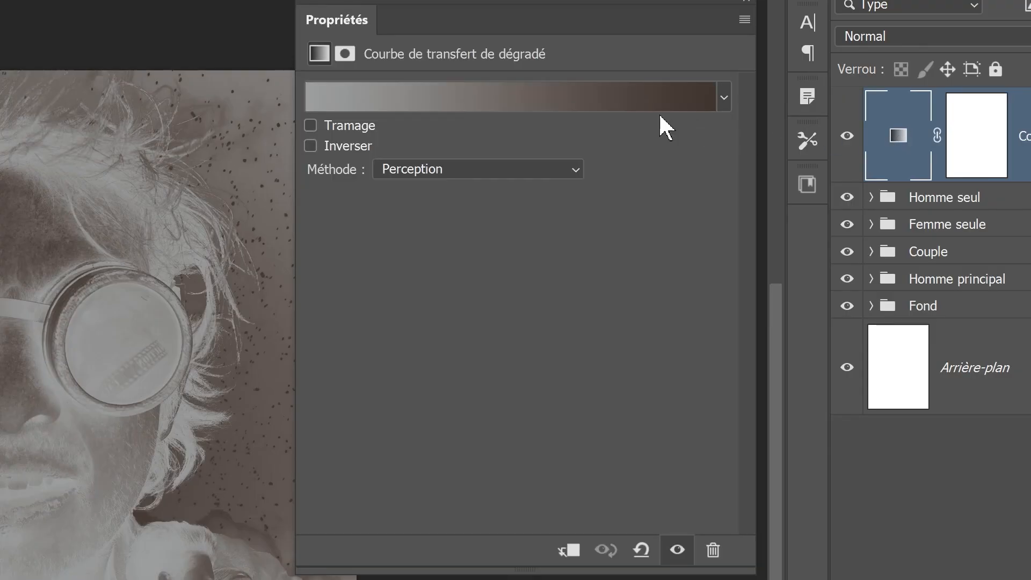
left_click(723, 104)
left_click(484, 255)
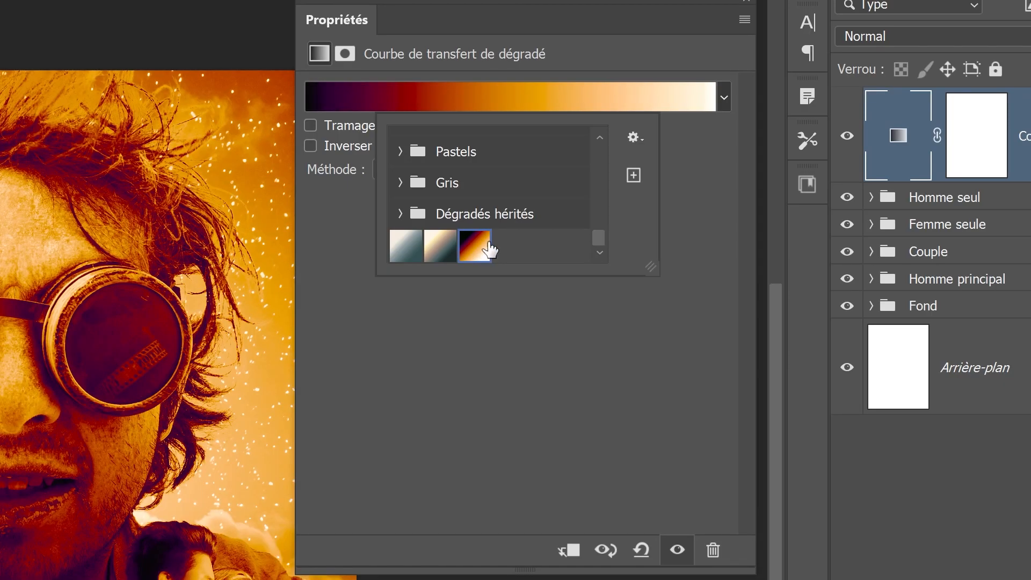
Examine the gradient map's colour stops in the gradient editor against the poster, and close the editor and adjustment settings
left_click(570, 8)
left_click(773, 96)
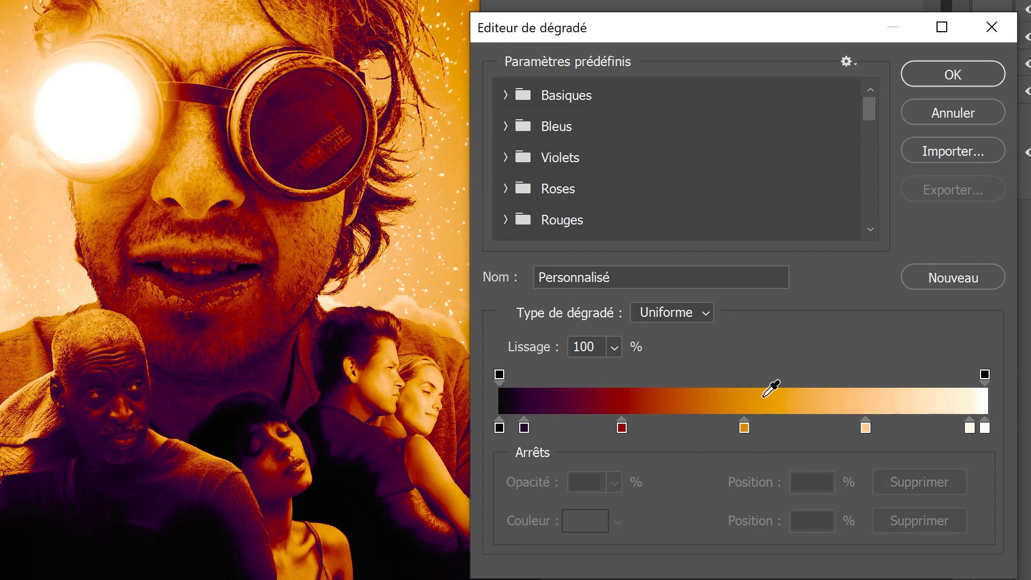
left_click_drag(666, 37, 714, 6)
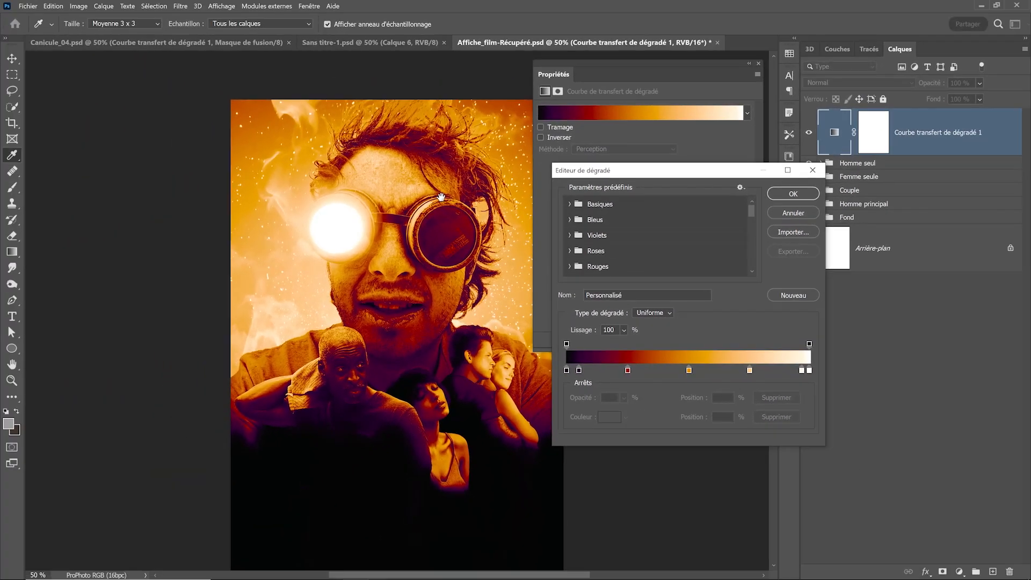
left_click_drag(295, 50, 109, 19)
left_click_drag(348, 181, 351, 182)
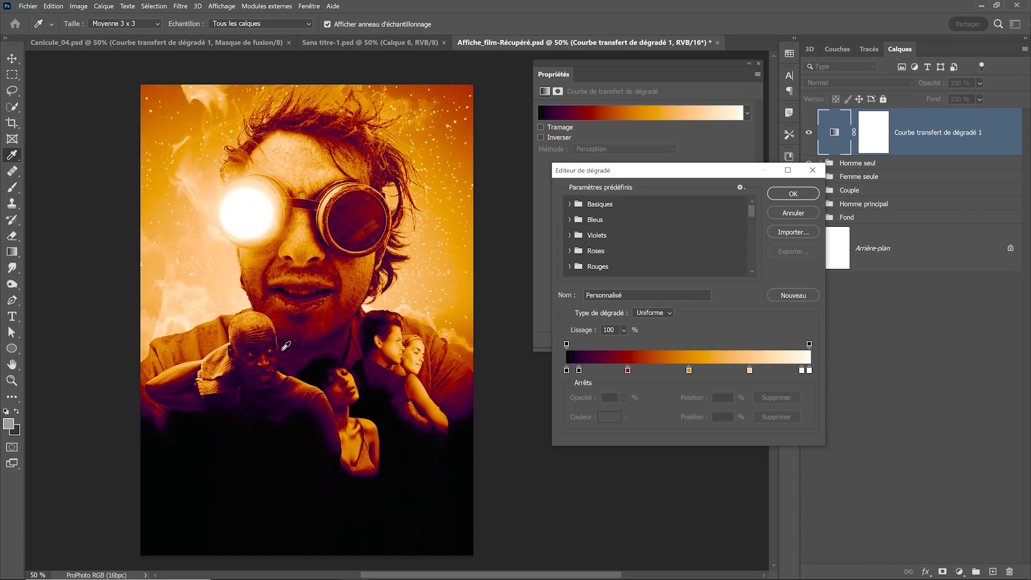
left_click(793, 193)
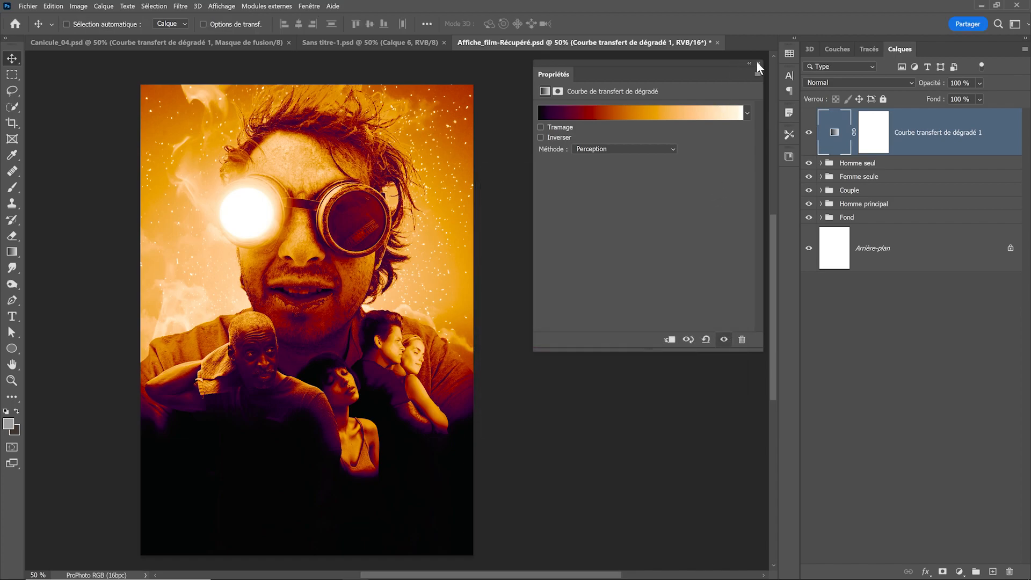
left_click(758, 63)
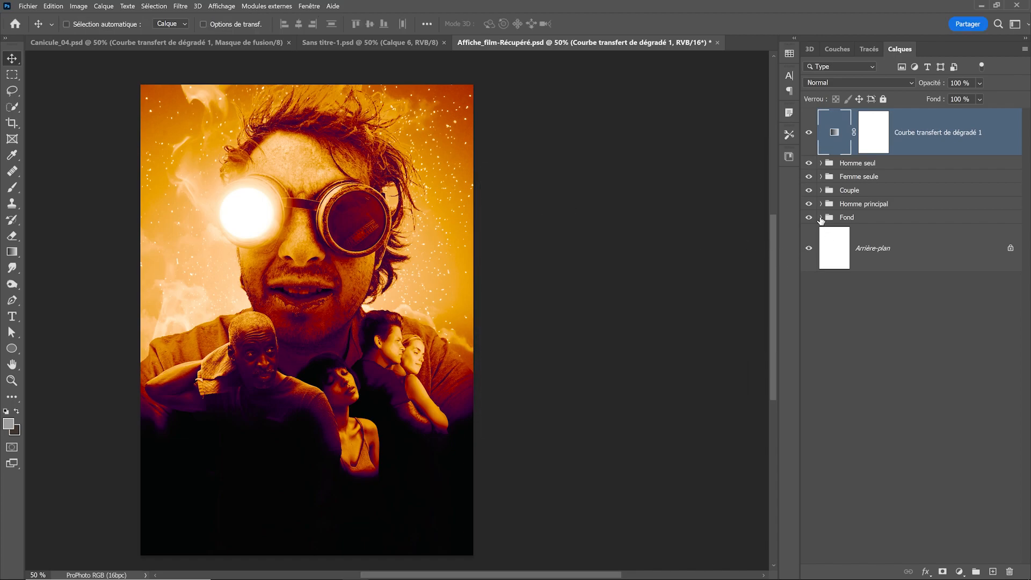
Duplicate the sky layer from the "Fond" group to the top of the layer stack and enlarge the copy to cover the whole poster
left_click(820, 217)
left_click_drag(899, 290, 912, 115)
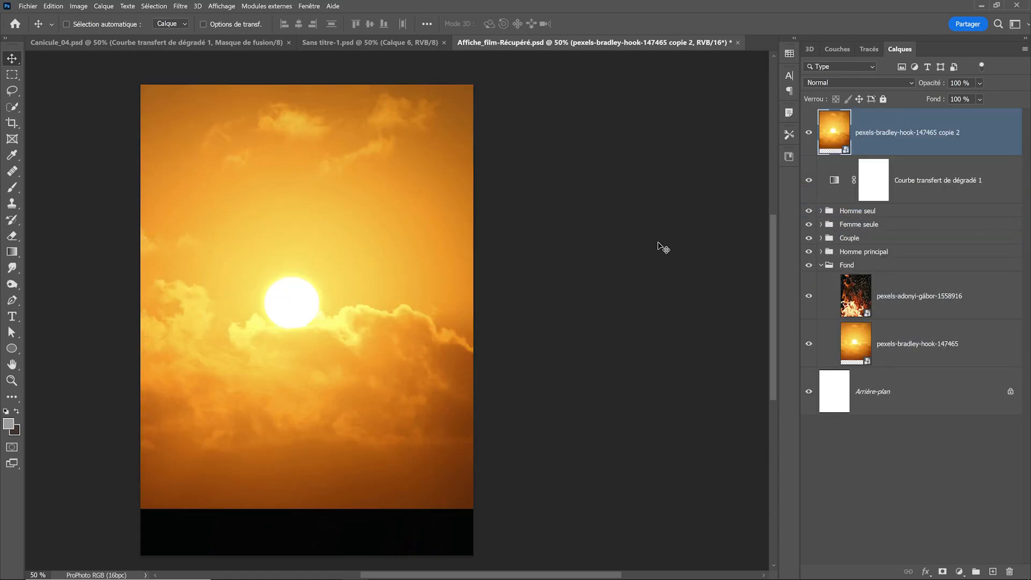
key("ctrl")
key("ctrl+t")
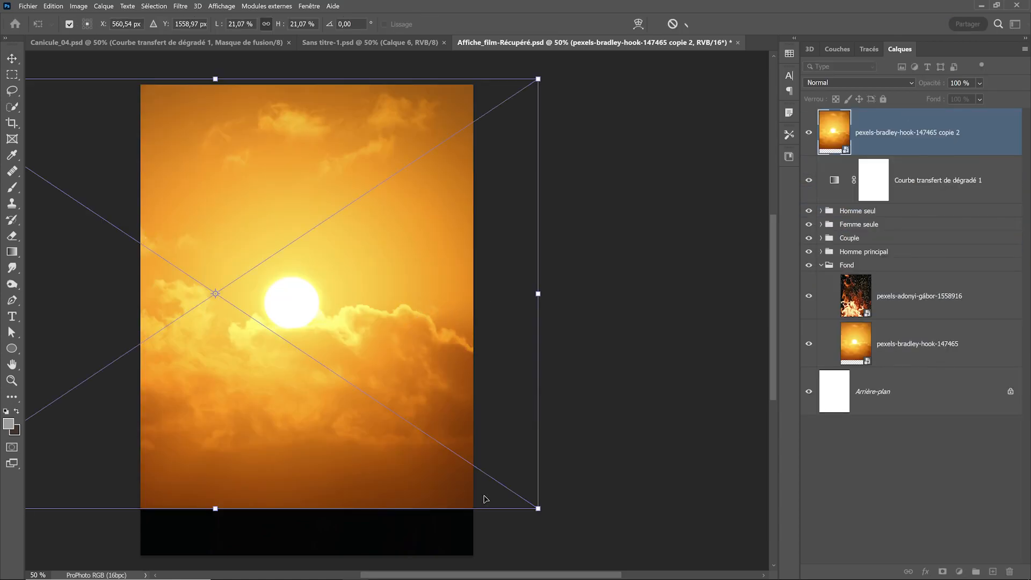
left_click_drag(537, 509, 580, 529)
key("Return")
Set the top sky copy's blend mode to Densité linéaire - (Ajout) and its fill to 10%
left_click(844, 83)
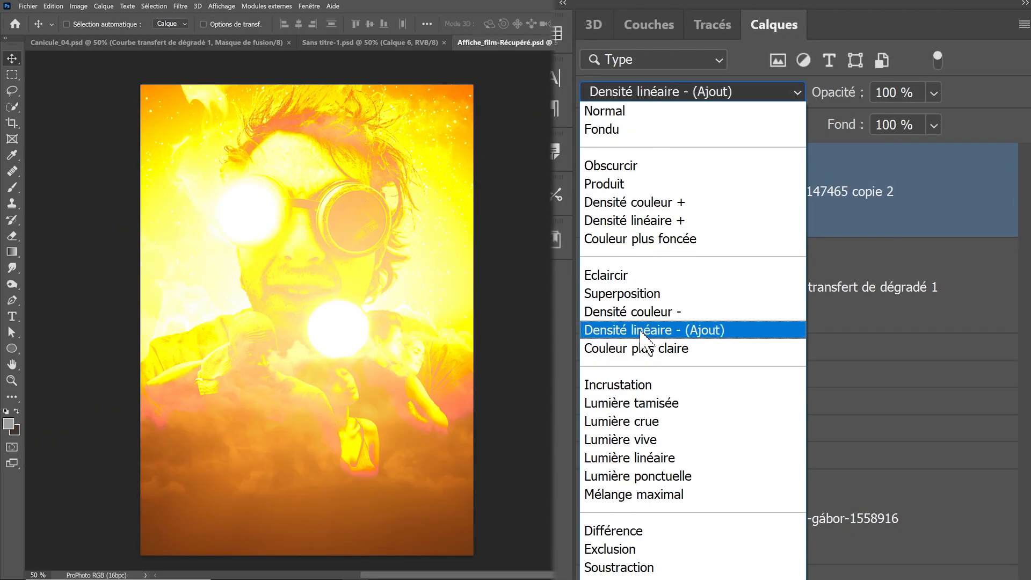
left_click(664, 334)
left_click(897, 125)
left_click(934, 126)
left_click_drag(909, 149, 895, 150)
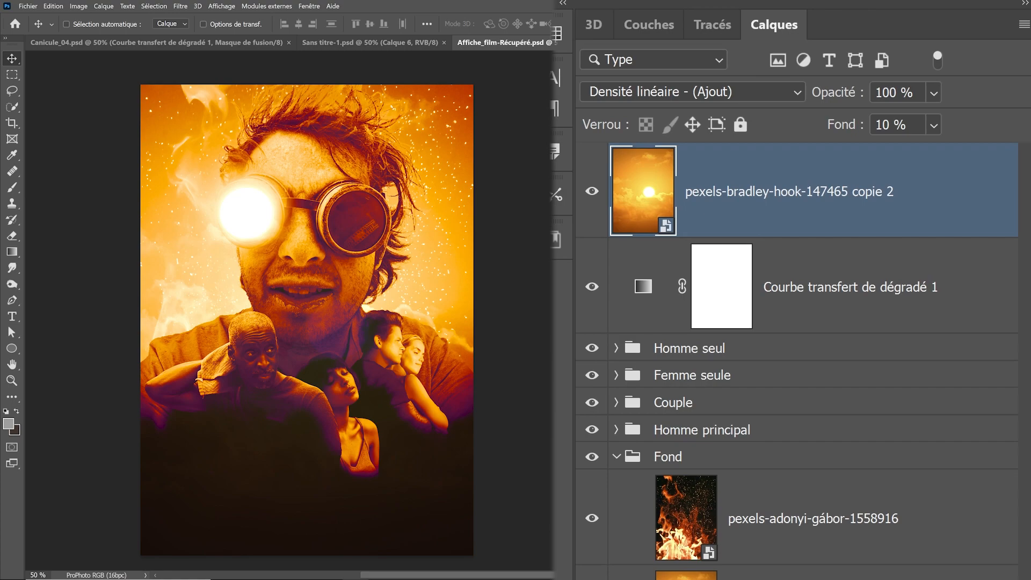
Add a colour lookup adjustment at the top of the stack using the Crisp_Warm.look 3DLUT file
left_click(893, 571)
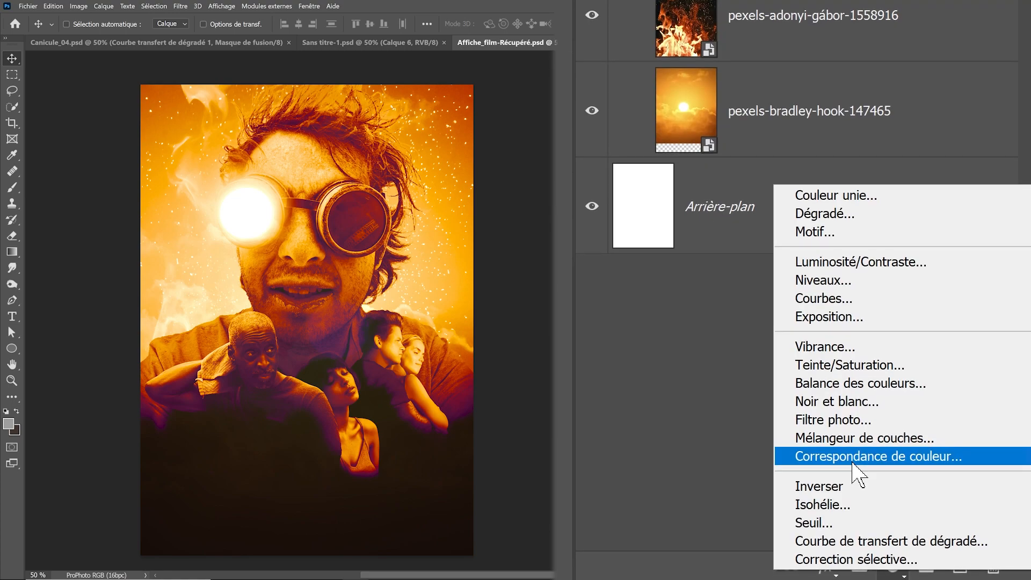
left_click(853, 463)
left_click(309, 147)
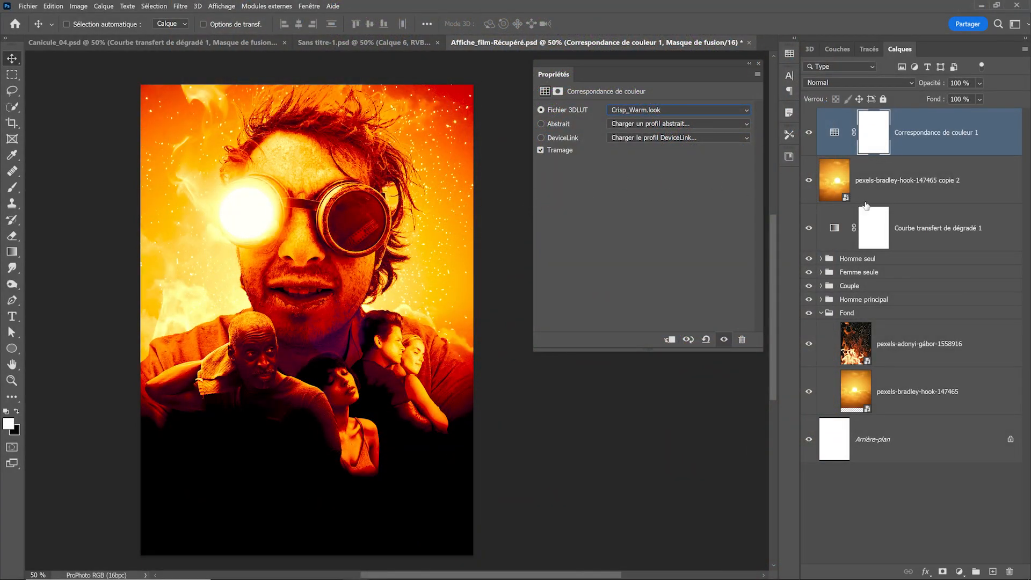
Lower the gradient map layer's opacity to 50%
left_click(898, 194)
left_click(918, 224)
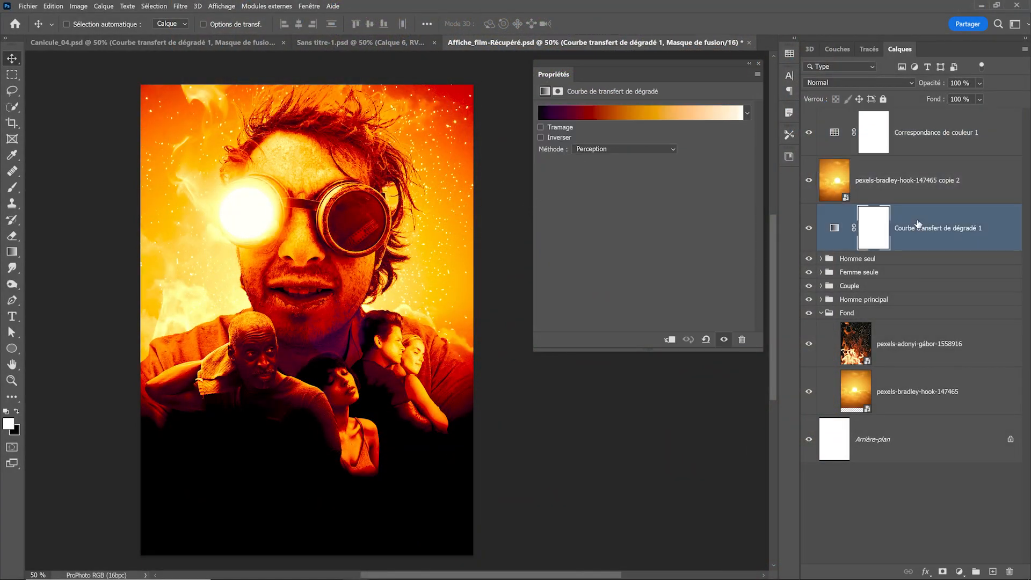
left_click(904, 192)
left_click(911, 215)
left_click_drag(934, 85, 904, 84)
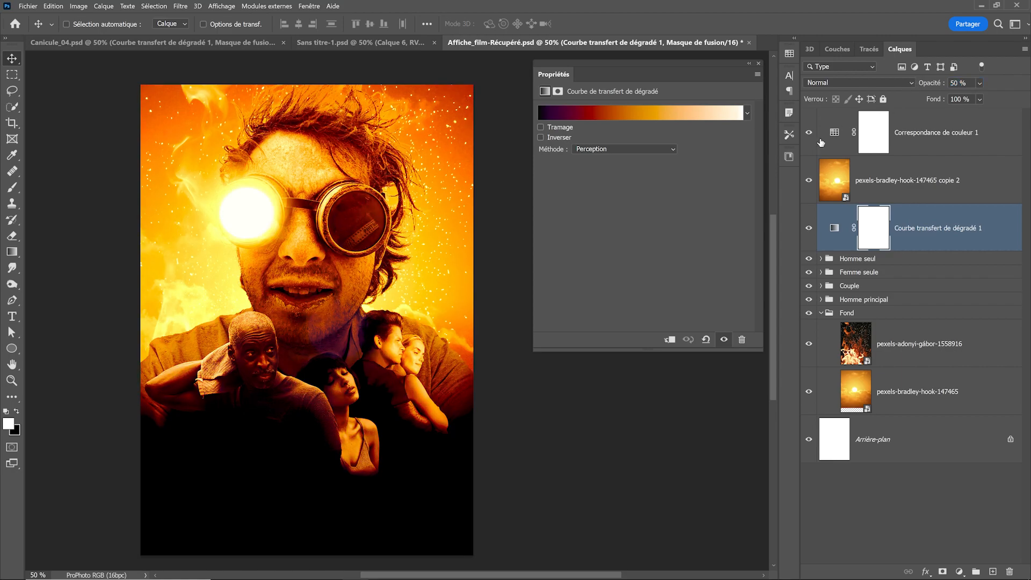
Try the colour lookup layer at 80% opacity and restore it to 100%
left_click(931, 144)
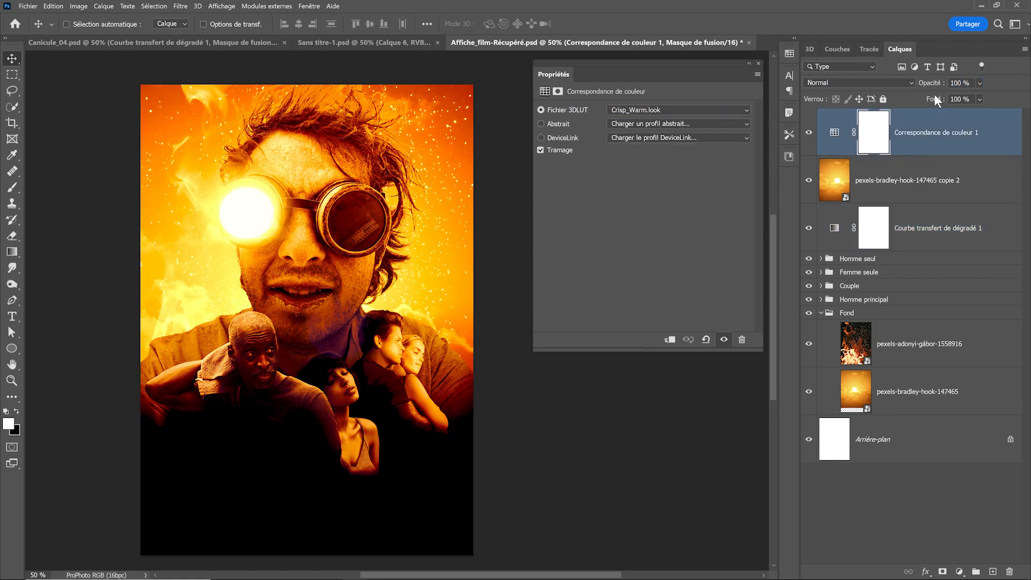
left_click_drag(932, 85, 926, 86)
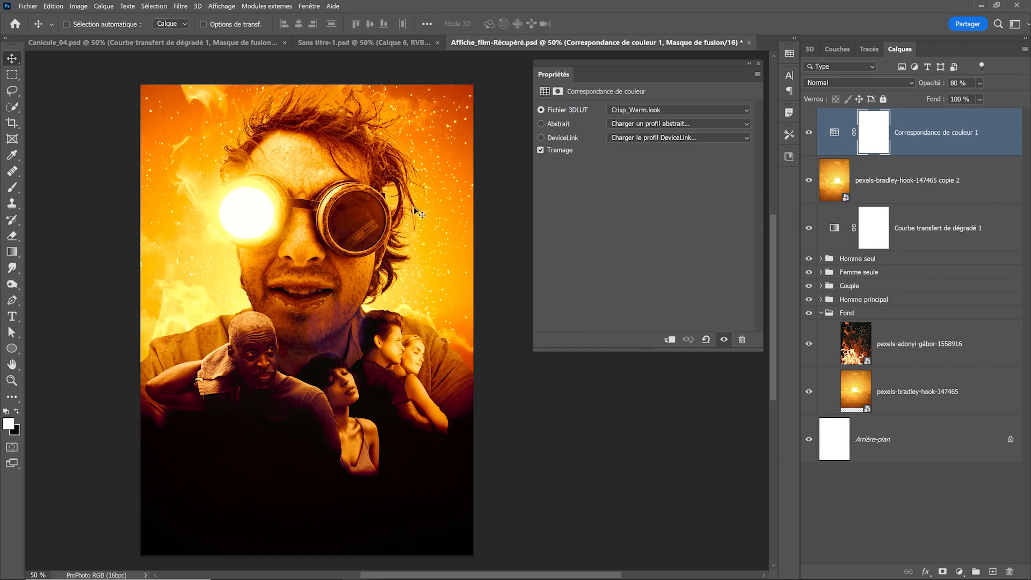
key("0")
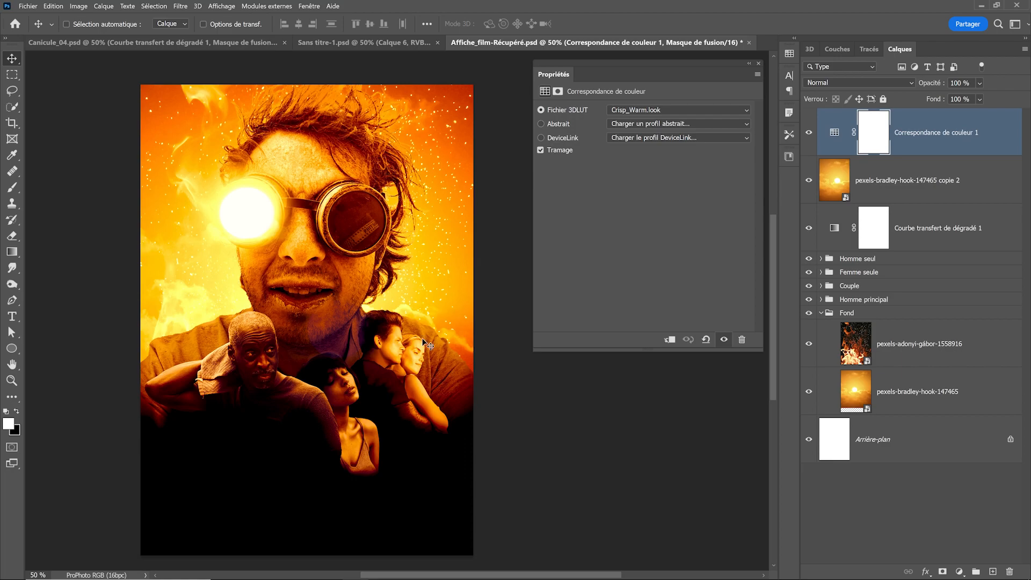
Smudge the Exposition 2 mask in the Couple group along the man's tattooed forearm at 45% strength to soften its shadow
scroll(385, 321, "up", 2)
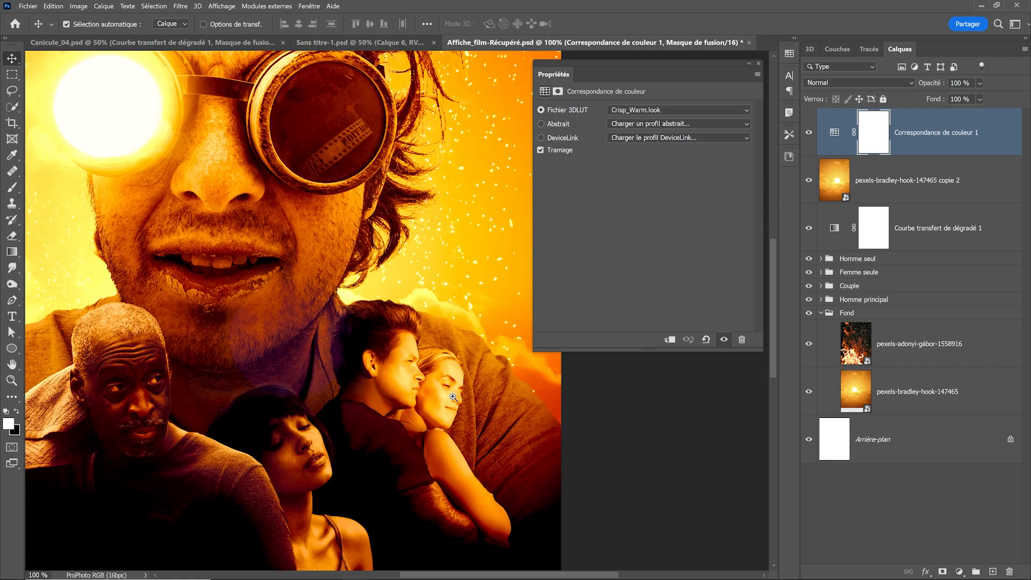
left_click(453, 397)
left_click_drag(360, 435, 443, 364)
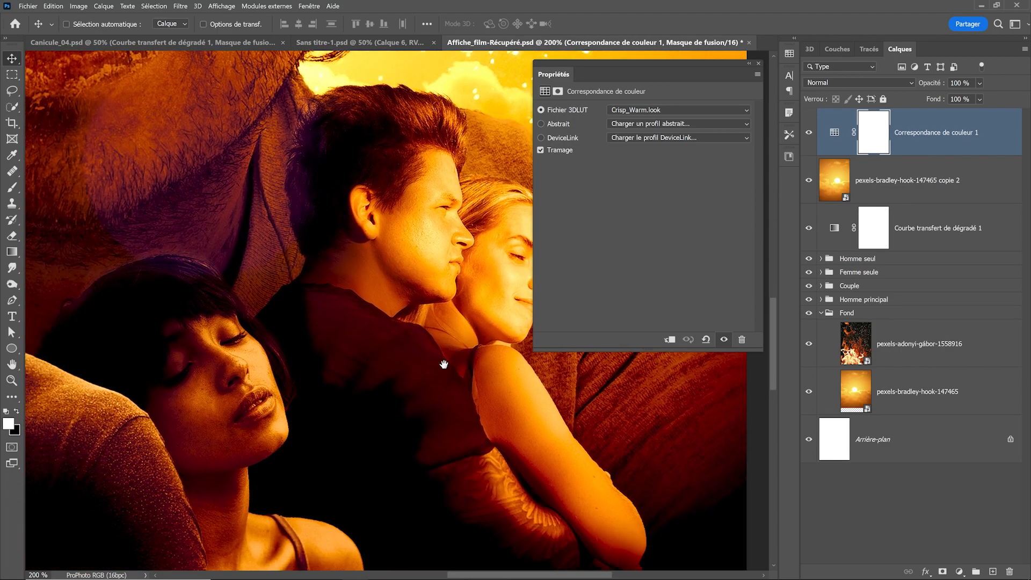
key("ctrl+minus")
key("ctrl+minus")
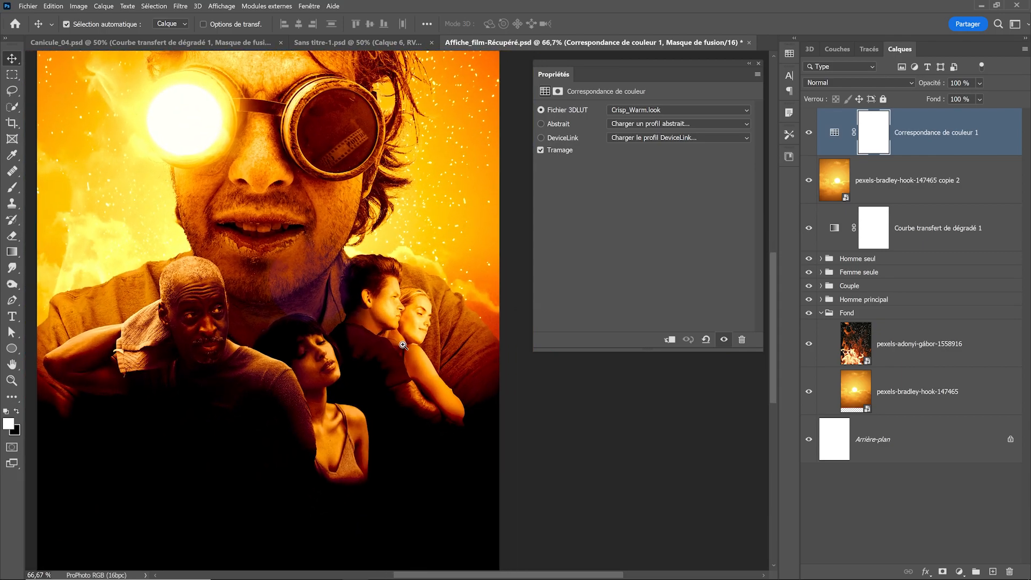
left_click(403, 346, "ctrl")
left_click(820, 286)
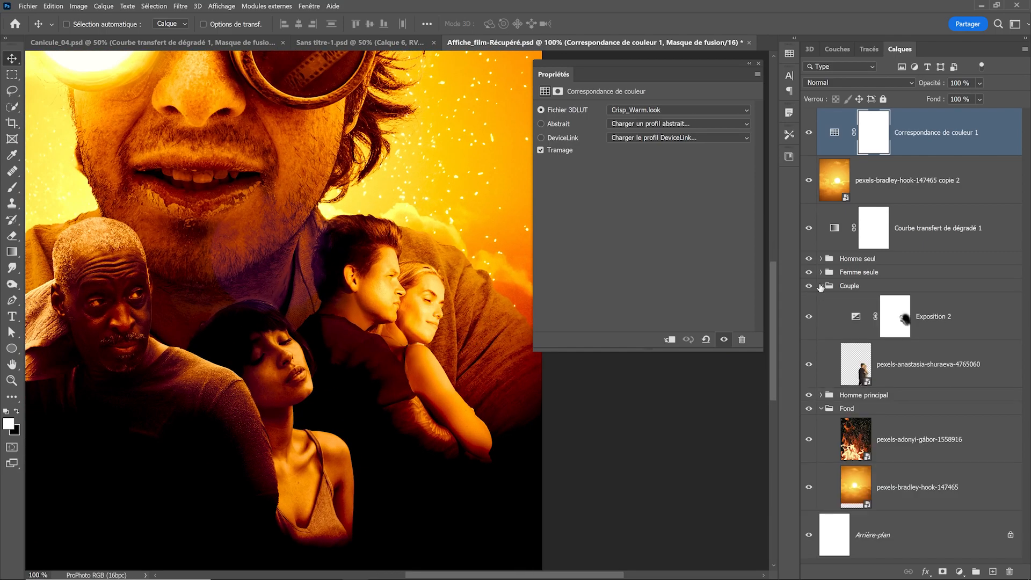
left_click(893, 321)
left_click(12, 188)
left_click_drag(405, 442, 354, 439)
left_click(12, 267)
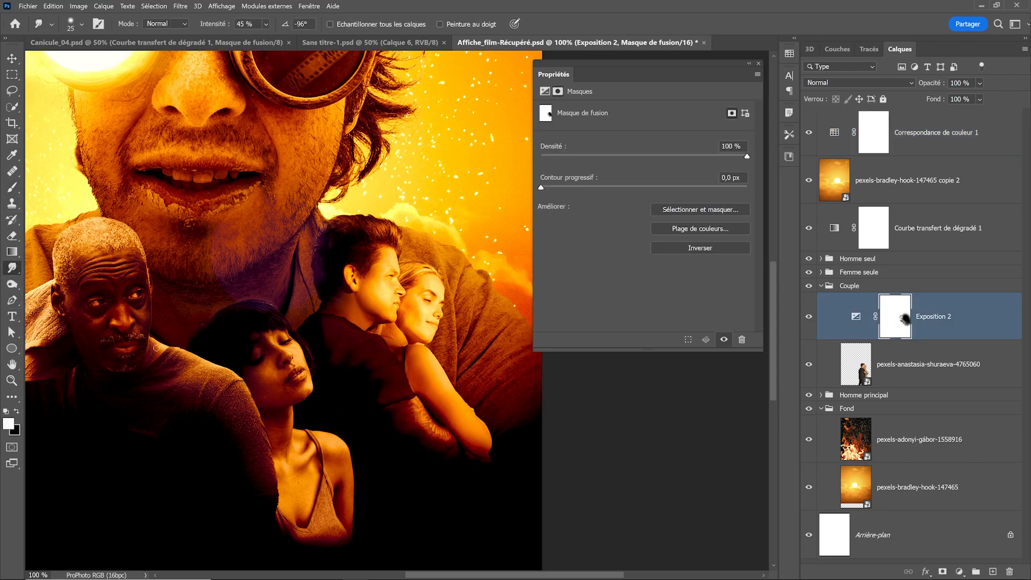
left_click_drag(391, 409, 424, 409)
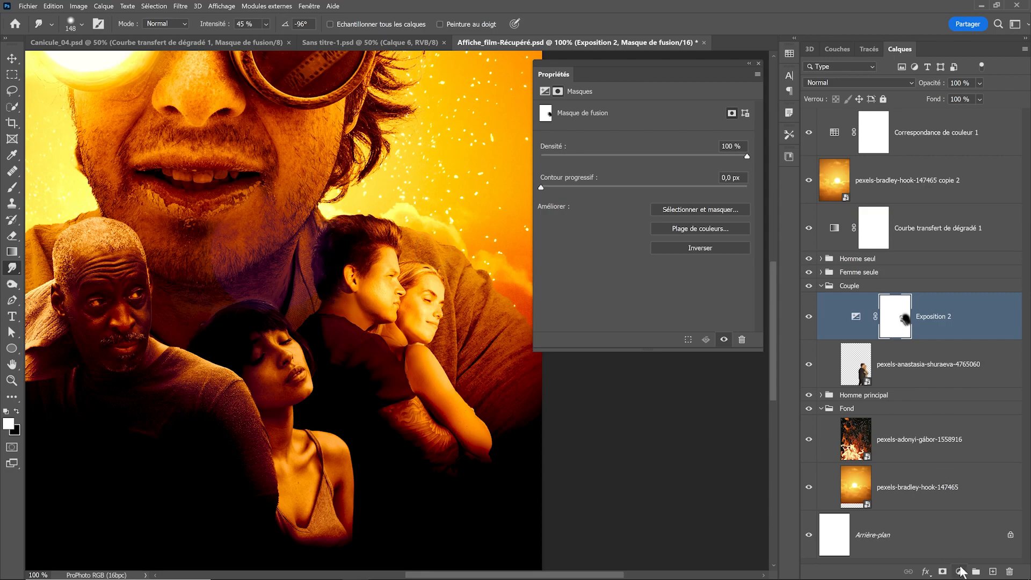
Add an exposure adjustment above Exposition 2 in the Couple group at +6.25 and invert its mask
left_click(960, 569)
left_click(934, 439)
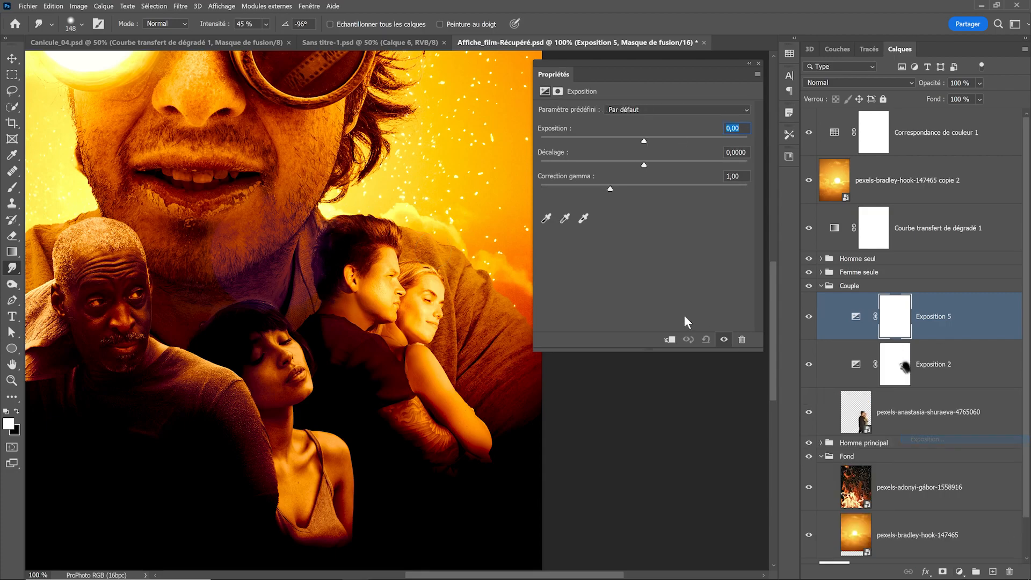
left_click_drag(649, 140, 711, 140)
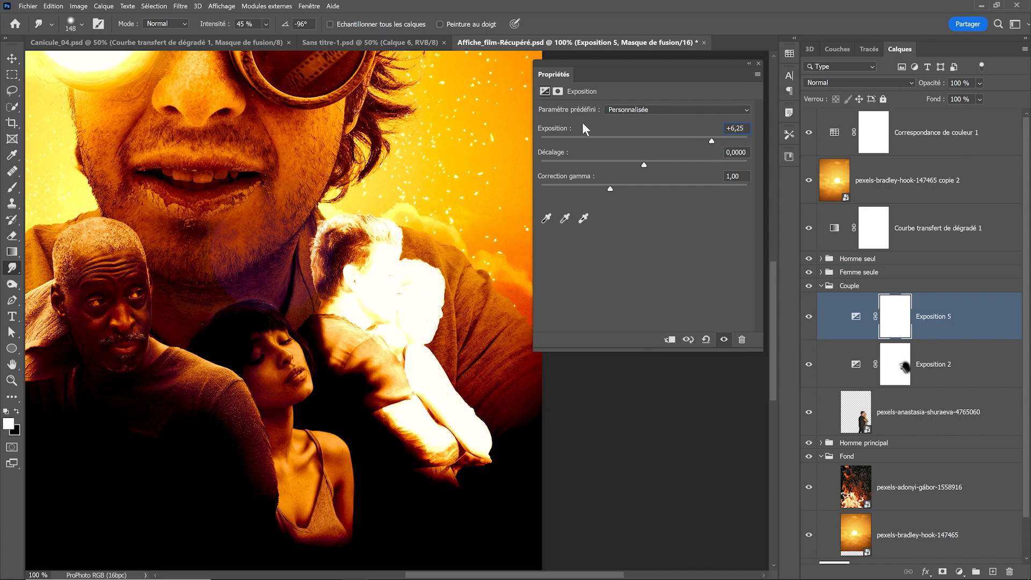
left_click(558, 91)
left_click(680, 250)
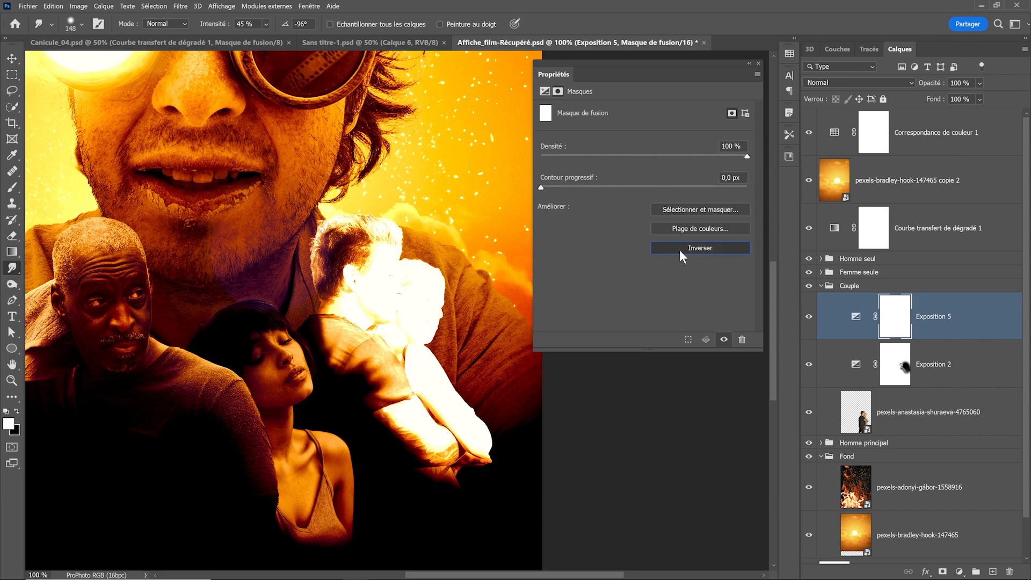
Paint white on the inverted exposure mask along the outer edge of the man's hair to create a bright rim light
key("b")
left_click(335, 286, "ctrl")
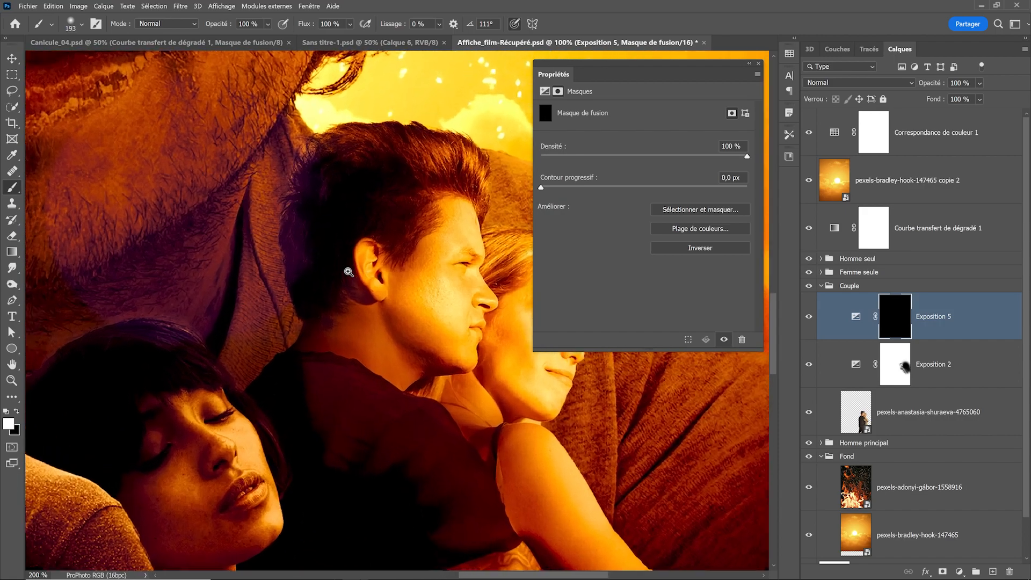
left_click(349, 271, "ctrl")
left_click_drag(386, 218, 256, 308)
left_click_drag(354, 192, 252, 191)
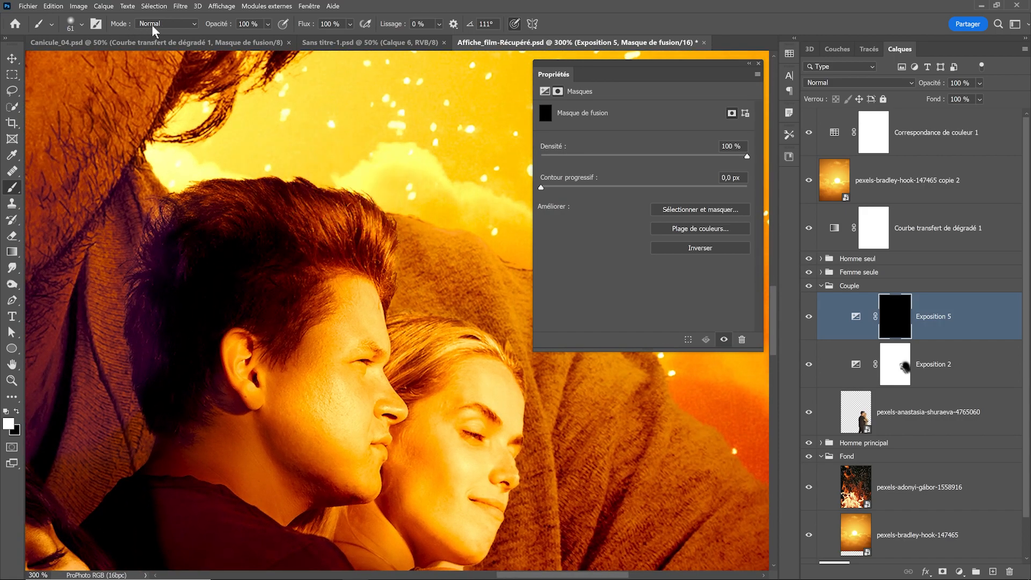
mouse_move(371, 197)
left_mouse_down()
mouse_move(292, 156)
mouse_move(322, 166)
mouse_move(215, 146)
mouse_move(272, 158)
mouse_move(209, 158)
mouse_move(271, 149)
mouse_move(165, 167)
mouse_move(127, 206)
mouse_move(150, 184)
mouse_move(91, 289)
mouse_move(104, 246)
mouse_move(113, 263)
mouse_move(92, 385)
left_mouse_up()
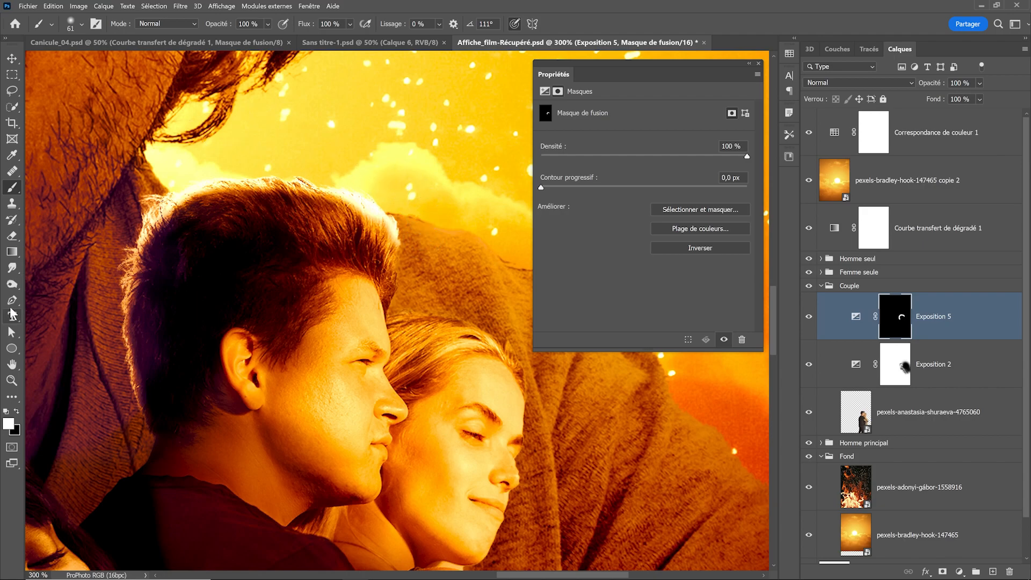
Smudge the rim light on the exposure mask into the man's hair at 45% strength
left_click(11, 268)
mouse_move(362, 213)
left_mouse_down()
mouse_move(379, 268)
mouse_move(365, 244)
left_mouse_up()
mouse_move(293, 187)
left_mouse_down()
mouse_move(300, 201)
mouse_move(247, 208)
left_mouse_up()
scroll(221, 313, "down", 3)
scroll(257, 304, "up", 2)
scroll(257, 305, "up", 3)
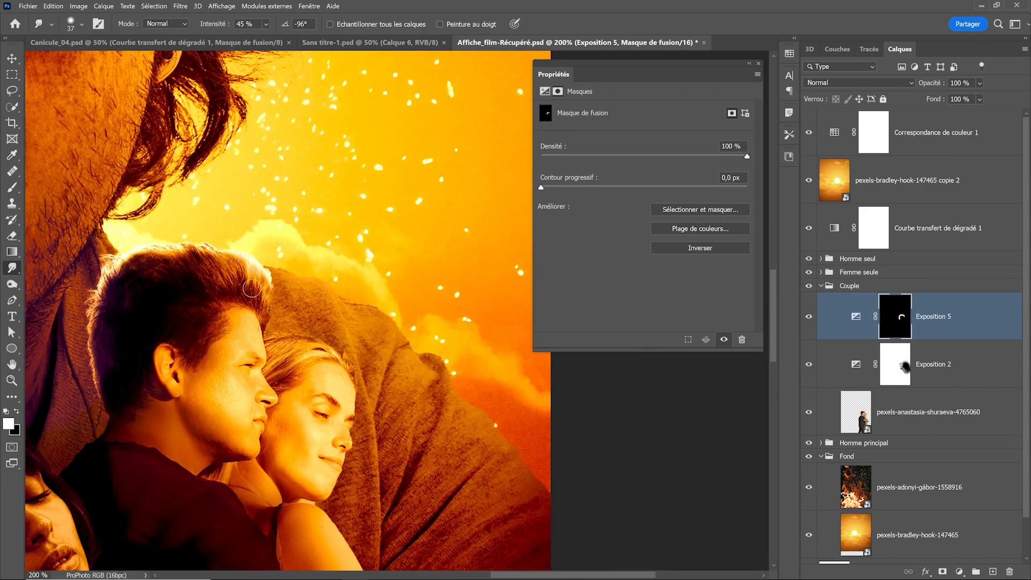
Add an exposure adjustment at +0.94 and place it at the top of the Femme seule group
scroll(252, 286, "down", 2)
left_click_drag(230, 348, 338, 281)
scroll(293, 318, "up", 1)
scroll(323, 288, "up", 1)
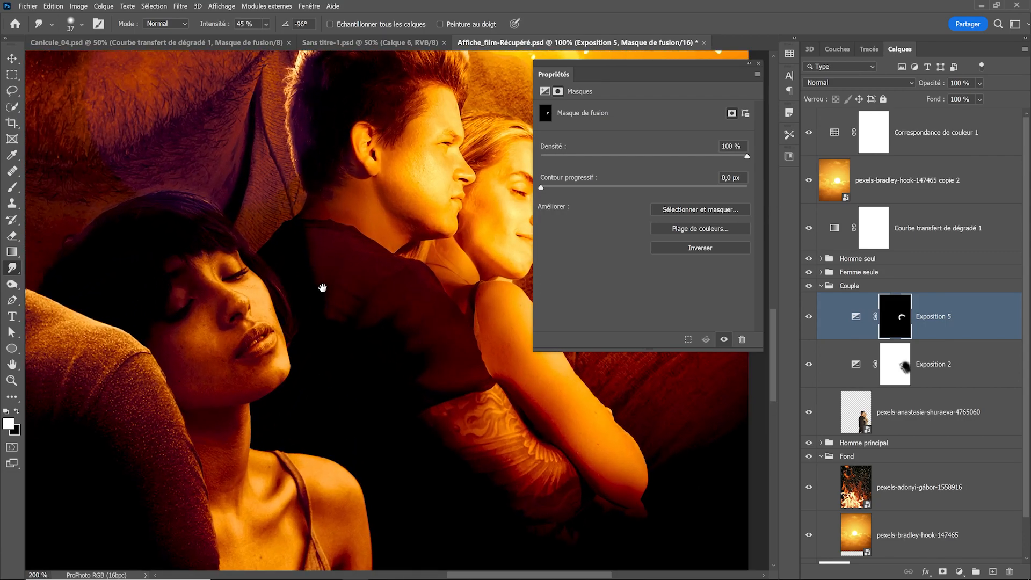
scroll(260, 345, "down", 1)
left_click_drag(259, 345, 292, 287)
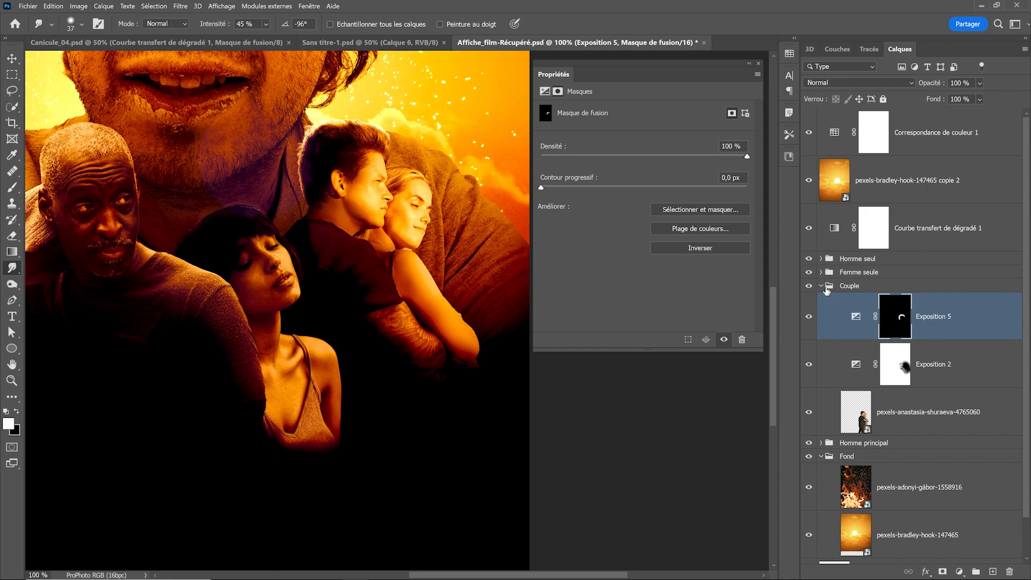
left_click(822, 285)
left_click(821, 271)
left_click(959, 571)
left_click(934, 451)
left_click_drag(644, 139, 659, 138)
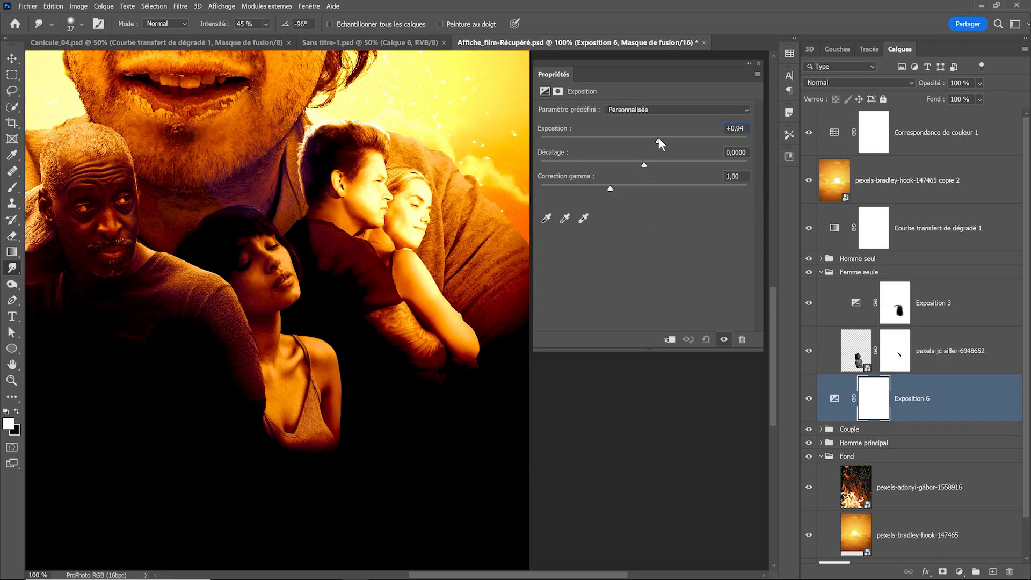
left_click_drag(948, 401, 937, 282)
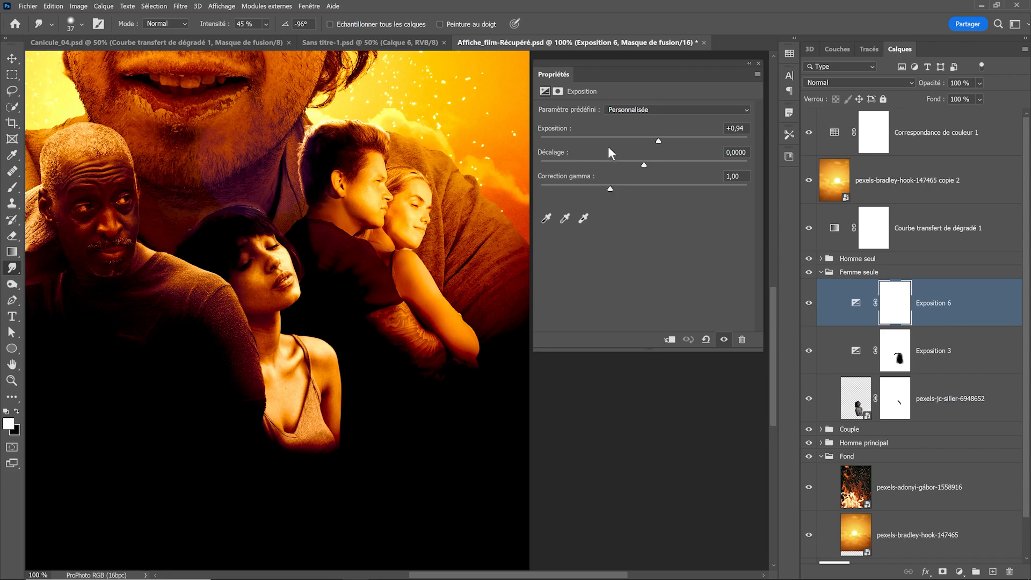
Invert the new exposure mask and paint white over the lit side of the lone woman's face
left_click(558, 91)
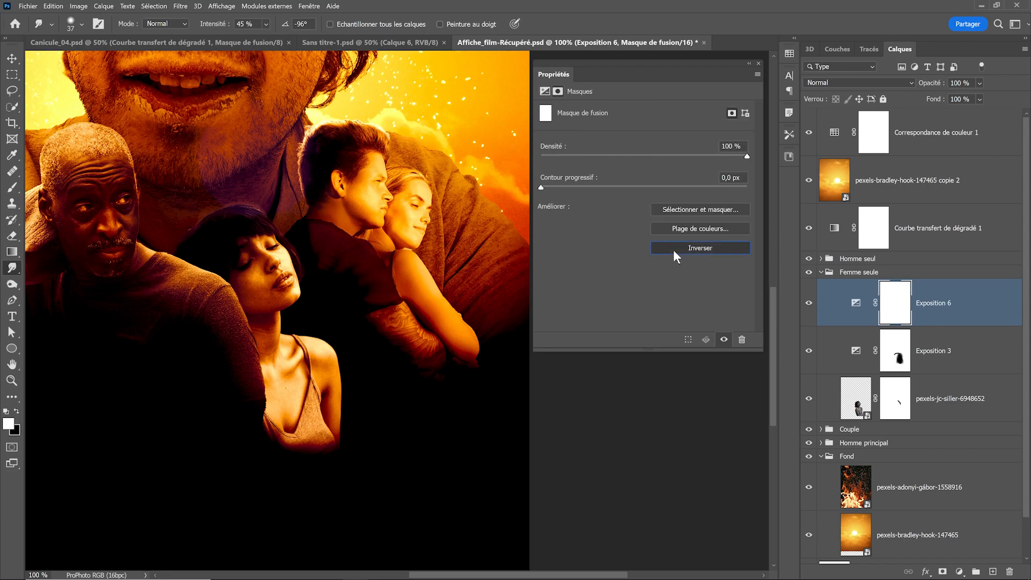
left_click(675, 249)
left_click(12, 188)
scroll(266, 284, "up", 1)
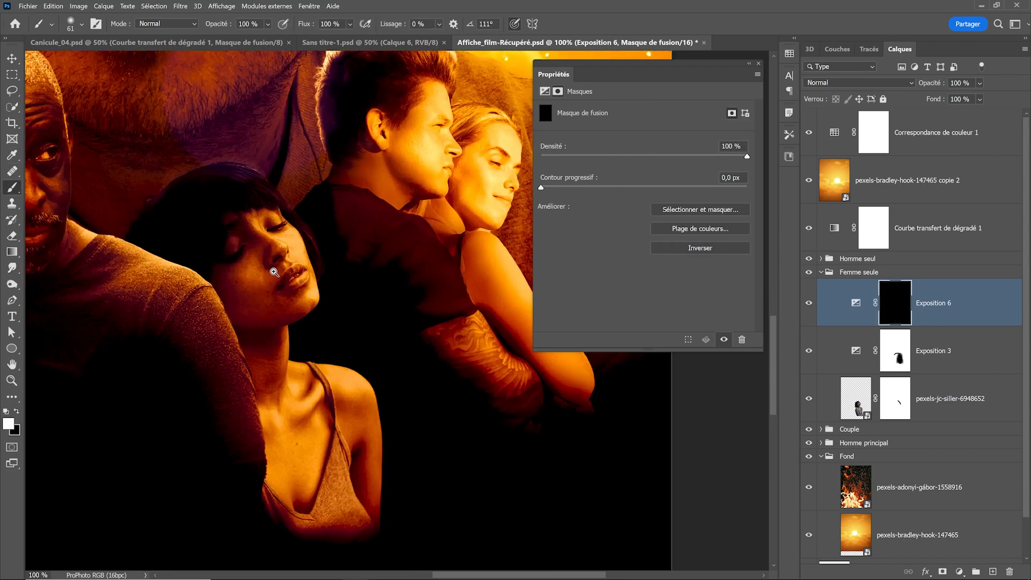
left_click(298, 223)
left_click(273, 195)
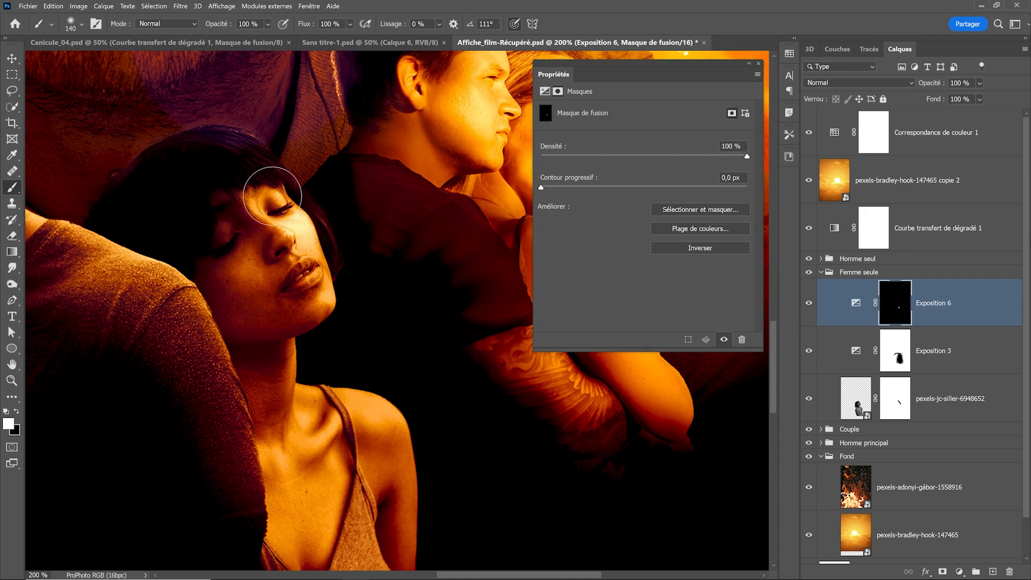
left_click(315, 236)
left_click(331, 290)
scroll(391, 317, "down", 1)
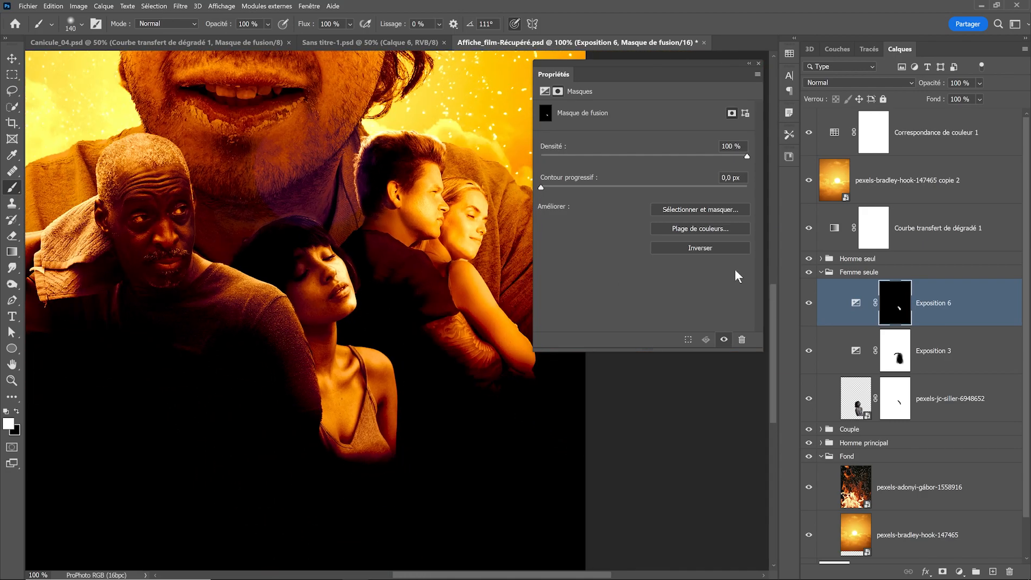
Lower the opacity of the woman's face exposure adjustment to 69%
left_click_drag(931, 86, 913, 86)
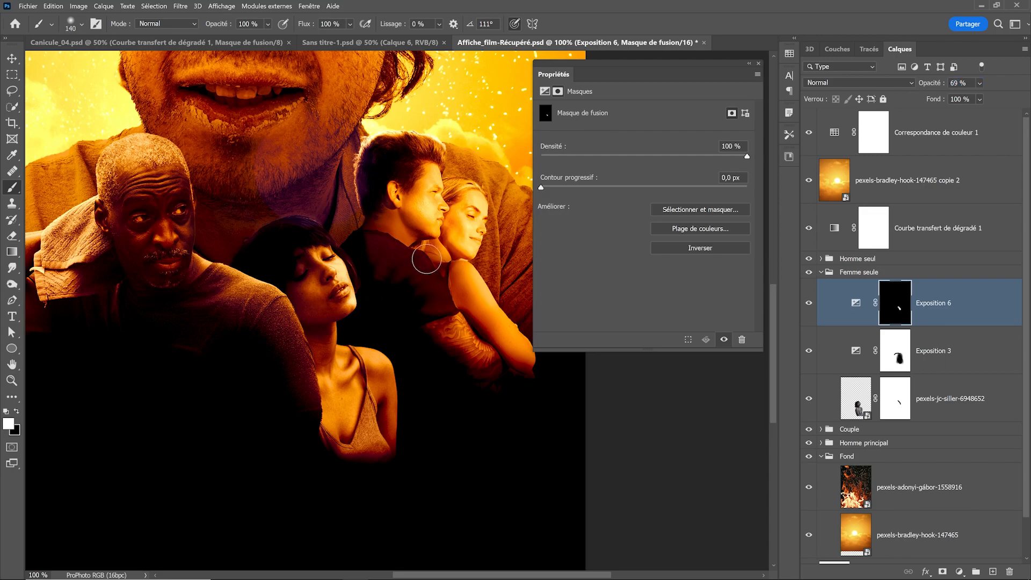
scroll(421, 265, "down", 1)
scroll(411, 321, "down", 1)
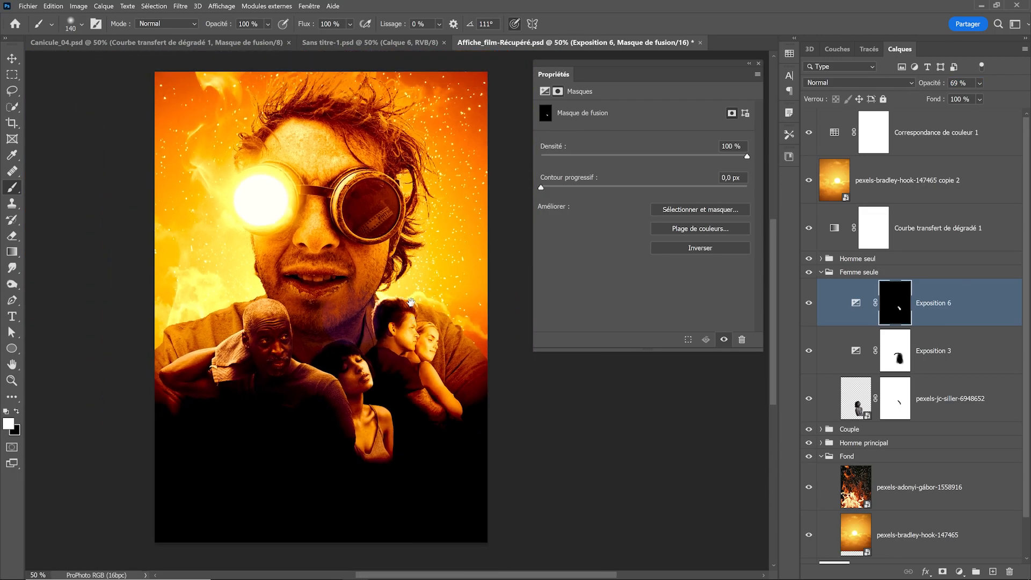
left_click_drag(383, 220, 384, 248)
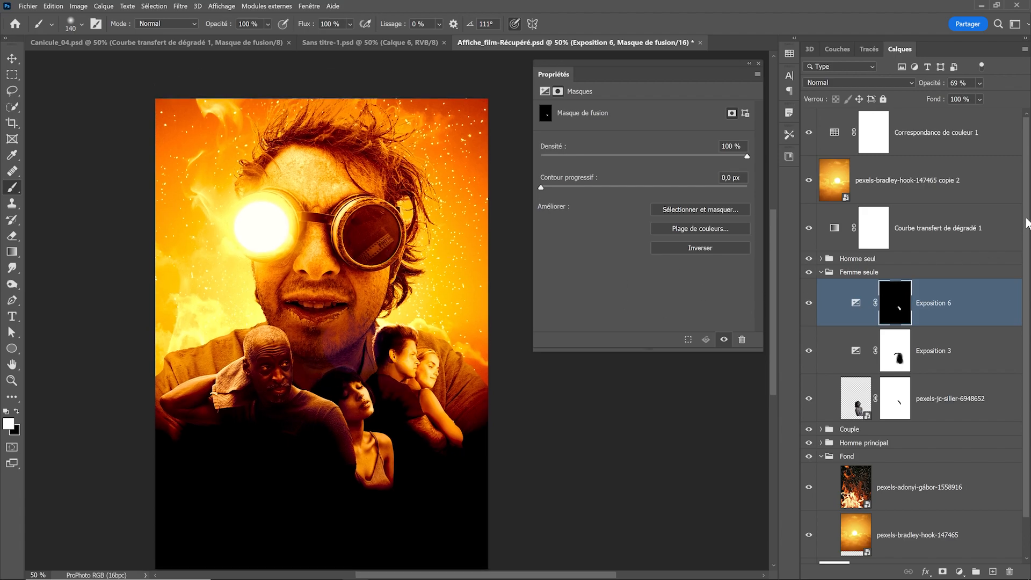
Add a solid grey #8c8d8e fill layer at the top of the stack and set its blend mode to Saturation
left_click(930, 129)
left_click(959, 566)
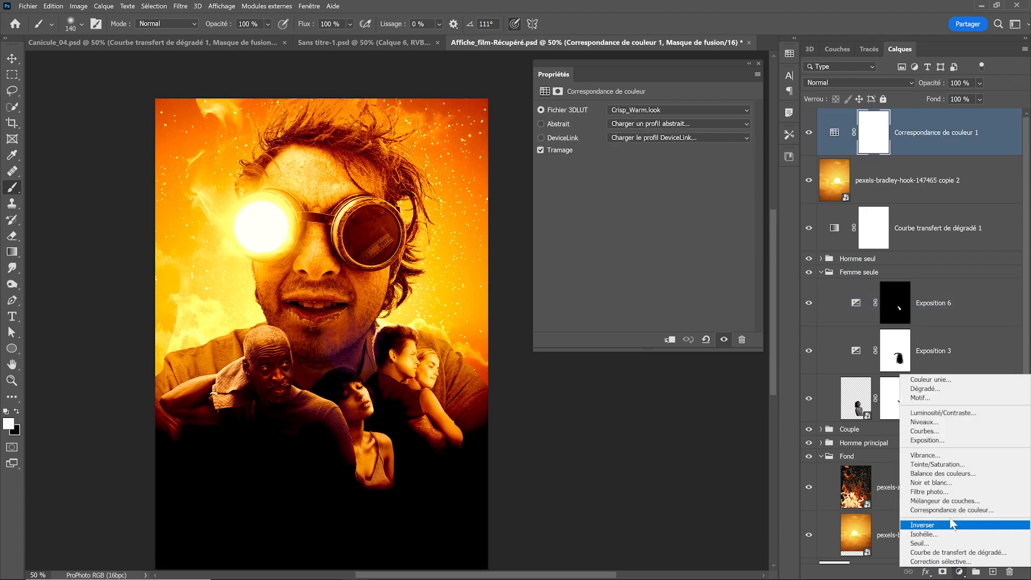
left_click(929, 380)
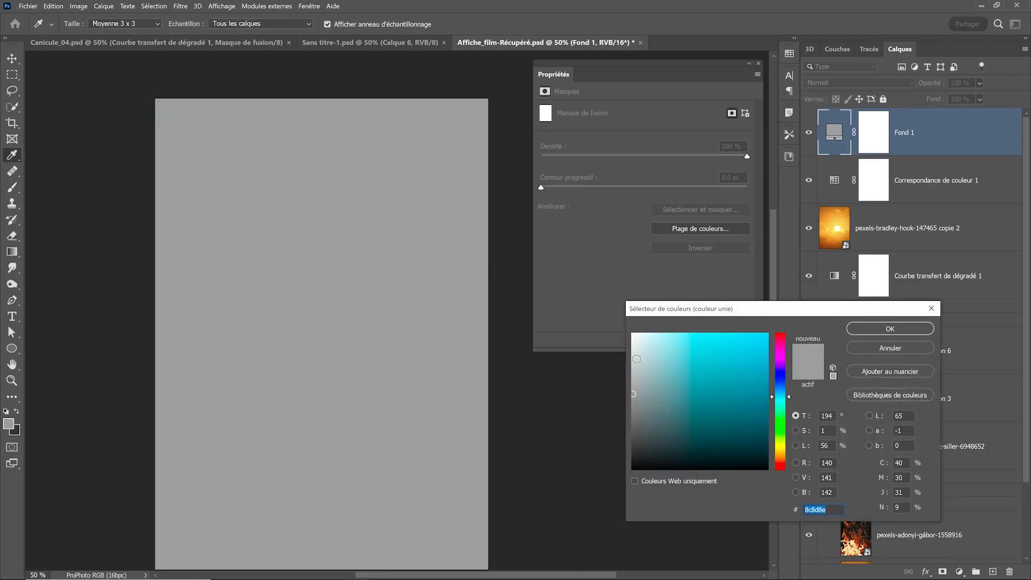
left_click(887, 329)
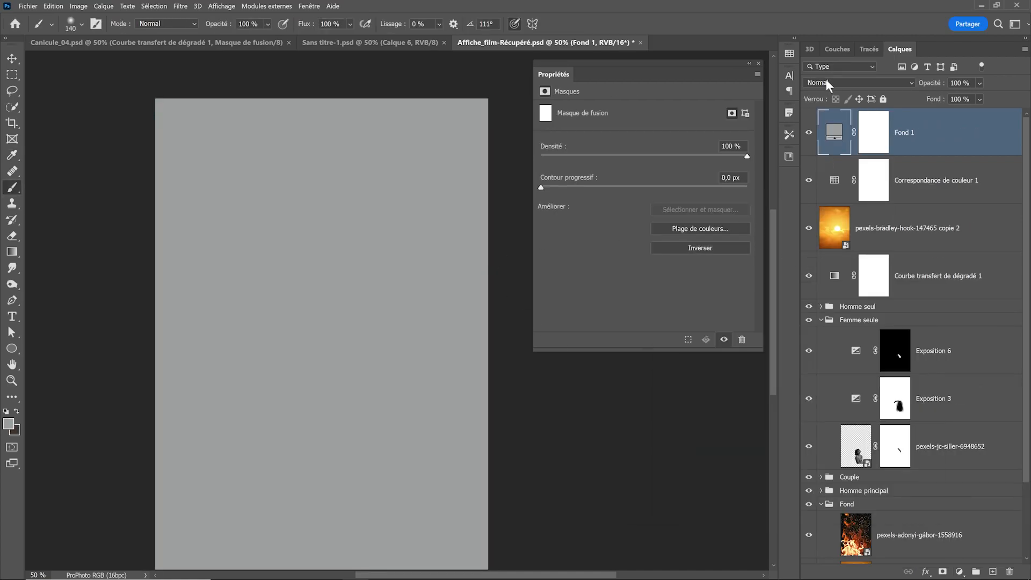
left_click(826, 81)
left_click(838, 359)
Add an exposure adjustment at +7.71 above Exposition 6 in the Femme seule group and invert its mask
left_click_drag(417, 391, 410, 359)
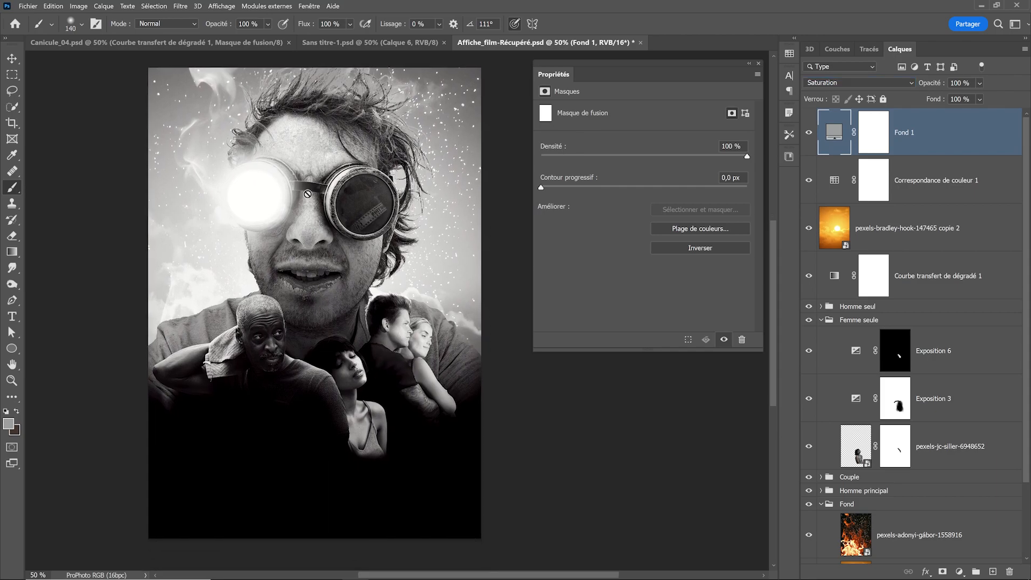
left_click(411, 376, "ctrl")
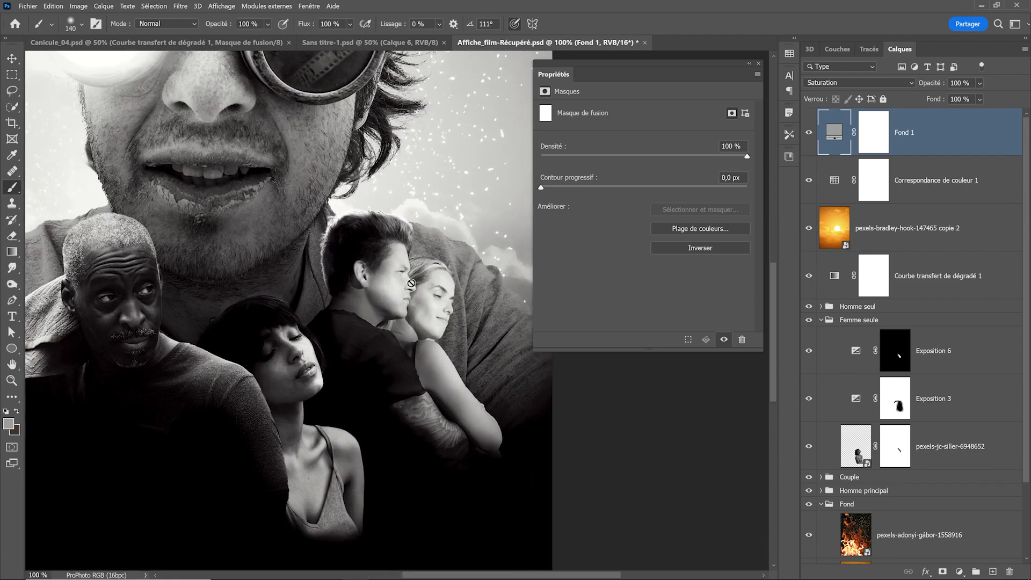
left_click(407, 333, "alt")
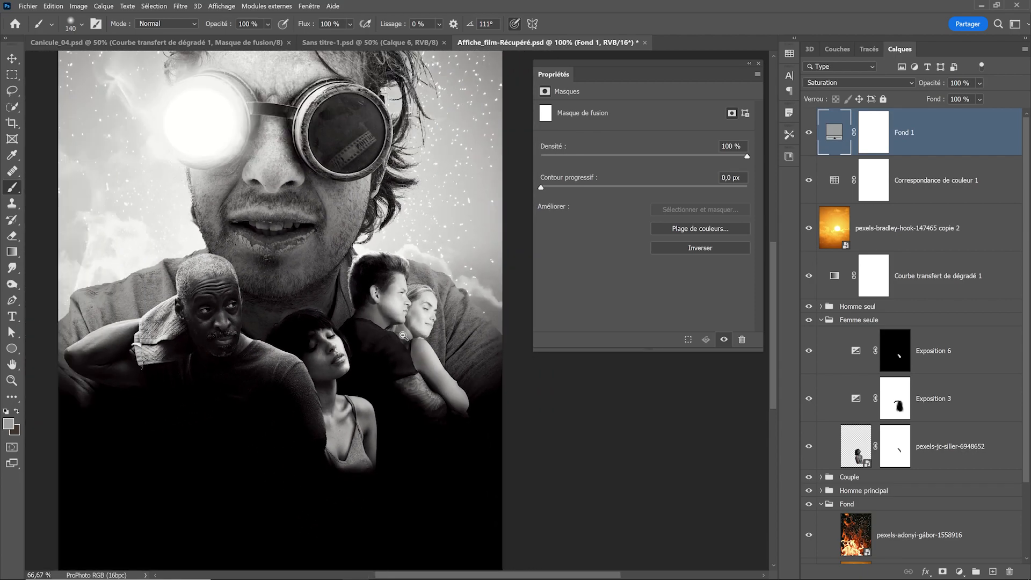
left_click(411, 337, "ctrl")
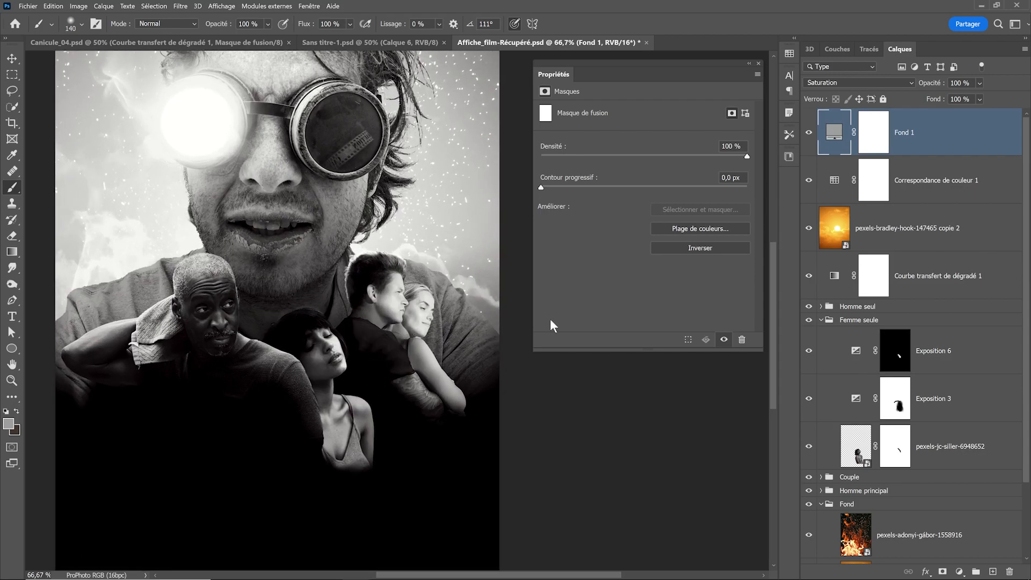
left_click(881, 353)
left_click(960, 571)
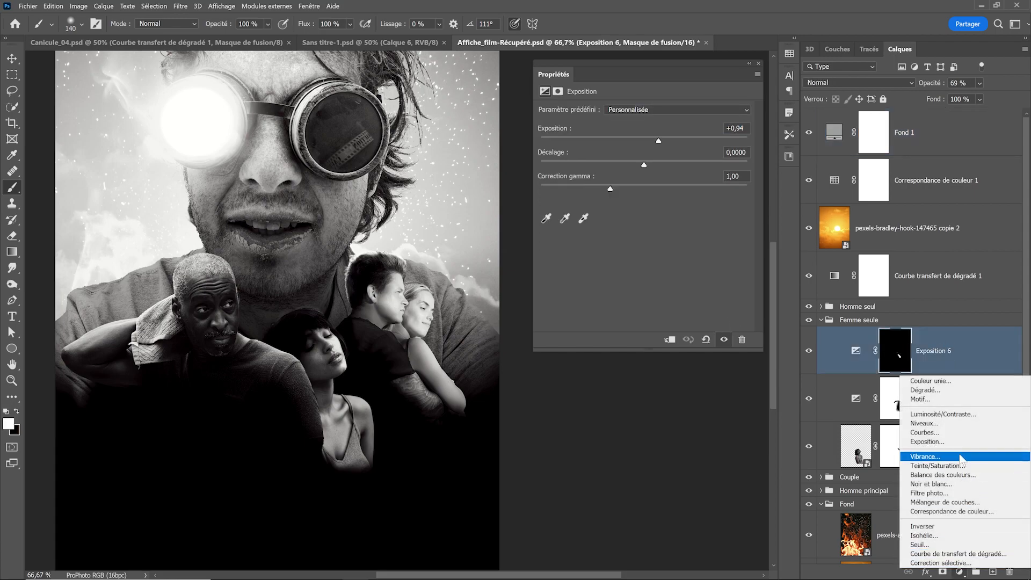
left_click(924, 441)
left_click_drag(644, 141, 716, 137)
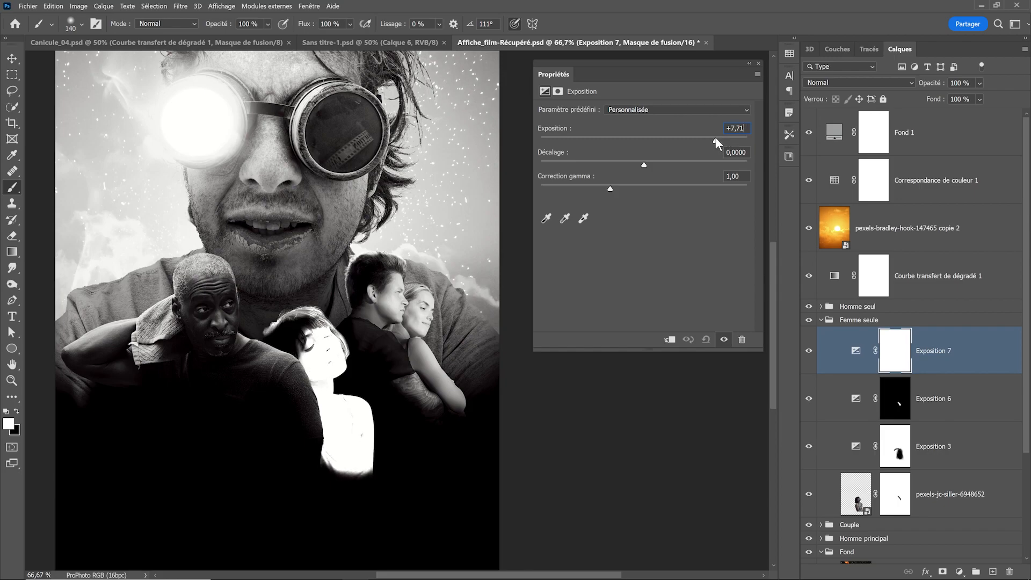
left_click(557, 91)
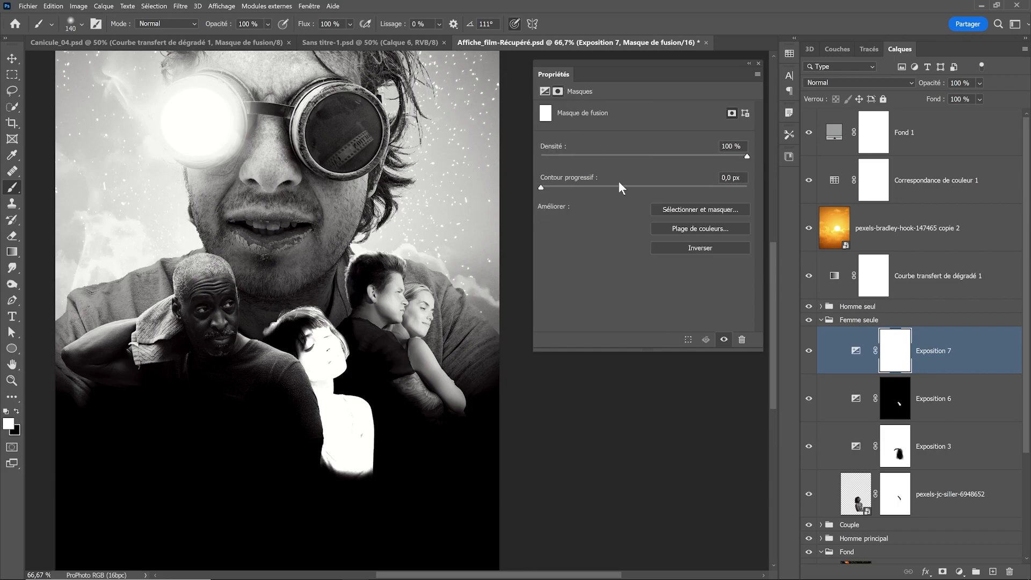
left_click(699, 247)
Collapse the properties and paint white on the inverted exposure mask along the top edge of the lone woman's hair
left_click(748, 63)
left_click_drag(335, 304, 359, 305)
mouse_move(265, 304)
left_mouse_down()
mouse_move(276, 292)
mouse_move(143, 325)
left_mouse_up()
mouse_move(312, 348)
left_mouse_down()
mouse_move(340, 322)
mouse_move(391, 363)
mouse_move(350, 299)
mouse_move(364, 336)
mouse_move(404, 380)
mouse_move(363, 345)
mouse_move(333, 292)
mouse_move(276, 275)
mouse_move(203, 276)
mouse_move(121, 337)
mouse_move(156, 304)
left_mouse_up()
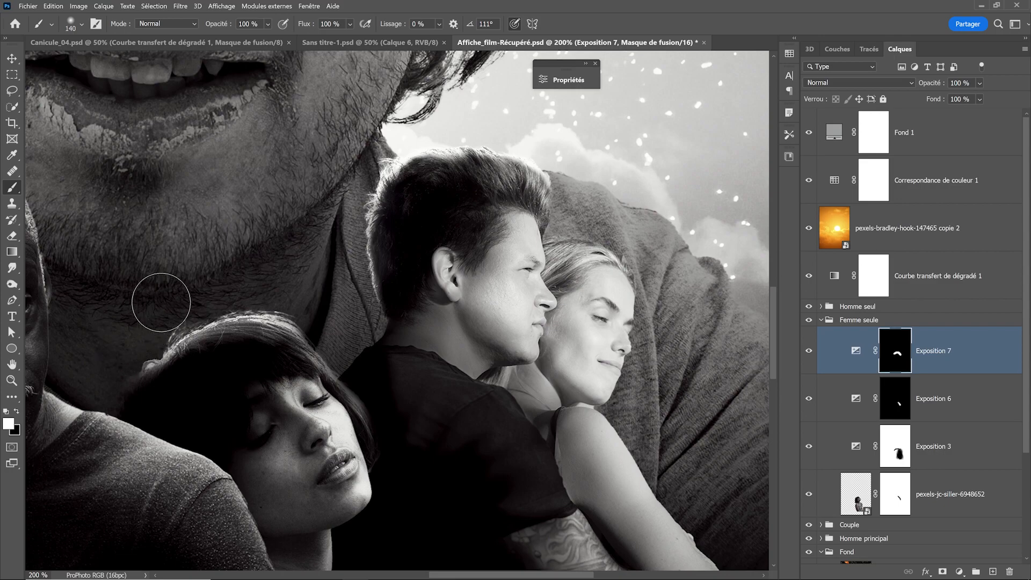
Compare the poster with and without the grey Fond 1 fill layer, and leave that layer hidden
scroll(408, 359, "down", 2)
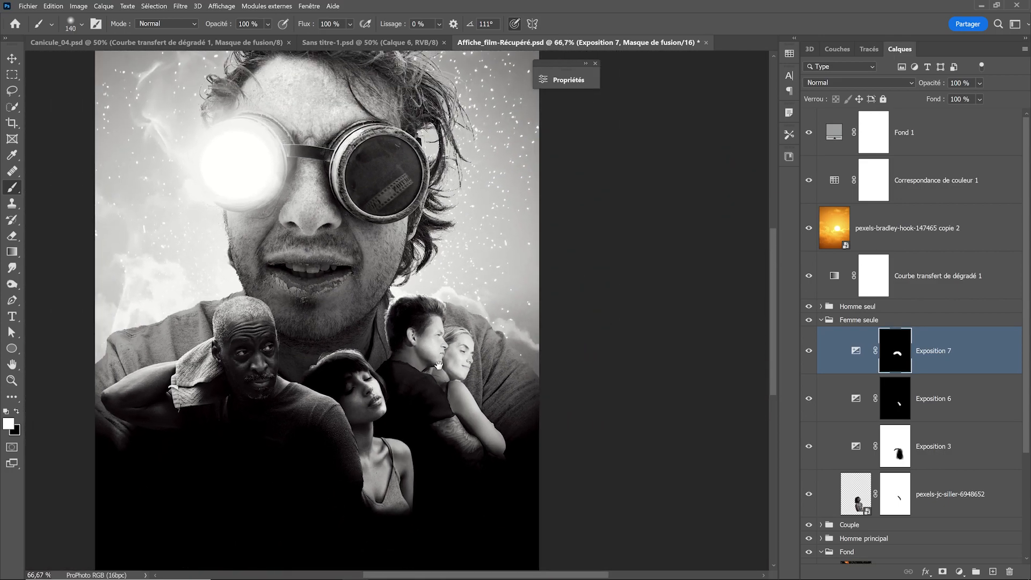
left_click(807, 134)
left_click(807, 135)
left_click(807, 135)
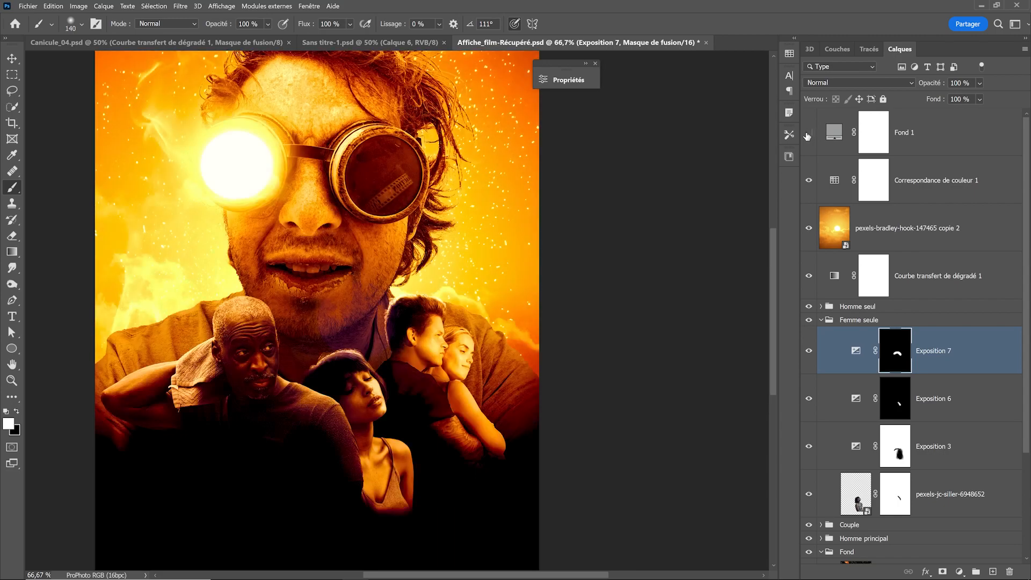
left_click(807, 134)
left_click(807, 134)
scroll(445, 184, "down", 1)
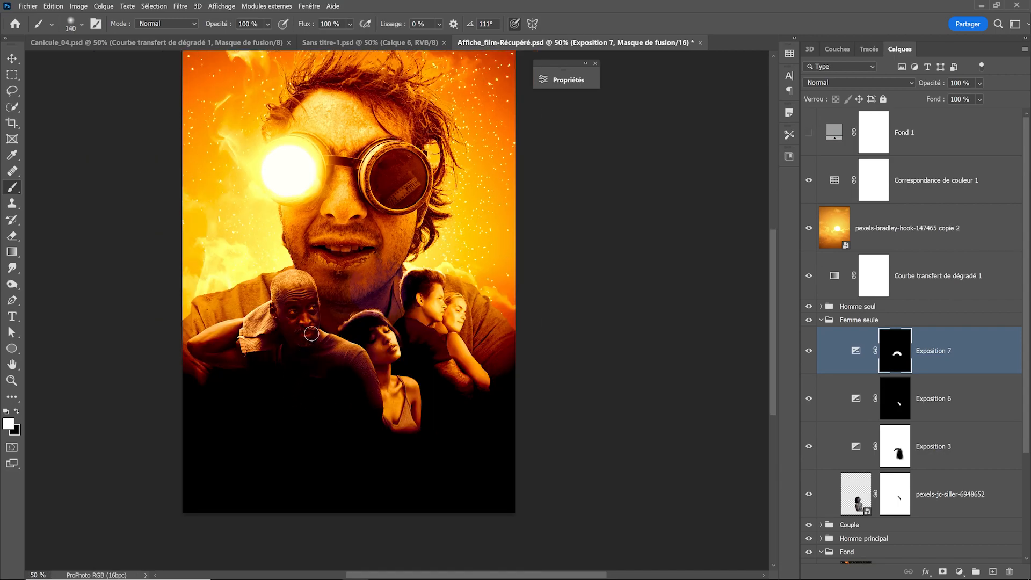
Collapse the Femme seule group and add a brightening exposure adjustment at the top of the Homme seul group
left_click(838, 307)
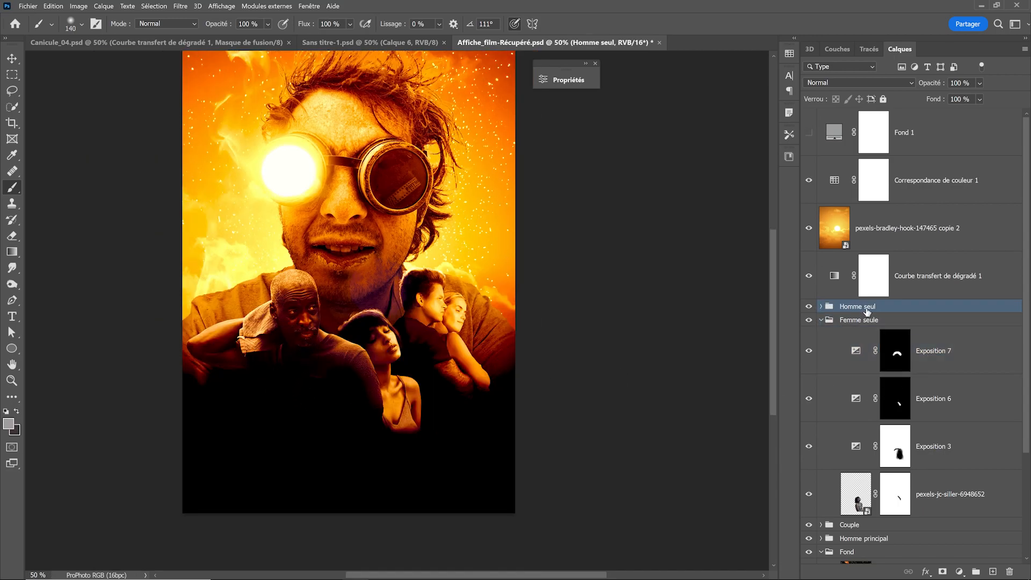
left_click(821, 320)
left_click(821, 306)
left_click(960, 571)
left_click(928, 446)
left_click(456, 150)
left_click(510, 73)
Invert the new exposure mask and paint white on it along the lone man's head and raised arm
key("ctrl+i")
scroll(276, 266, "up", 2)
mouse_move(277, 266)
left_mouse_down()
mouse_move(255, 237)
mouse_move(206, 297)
mouse_move(35, 398)
left_mouse_up()
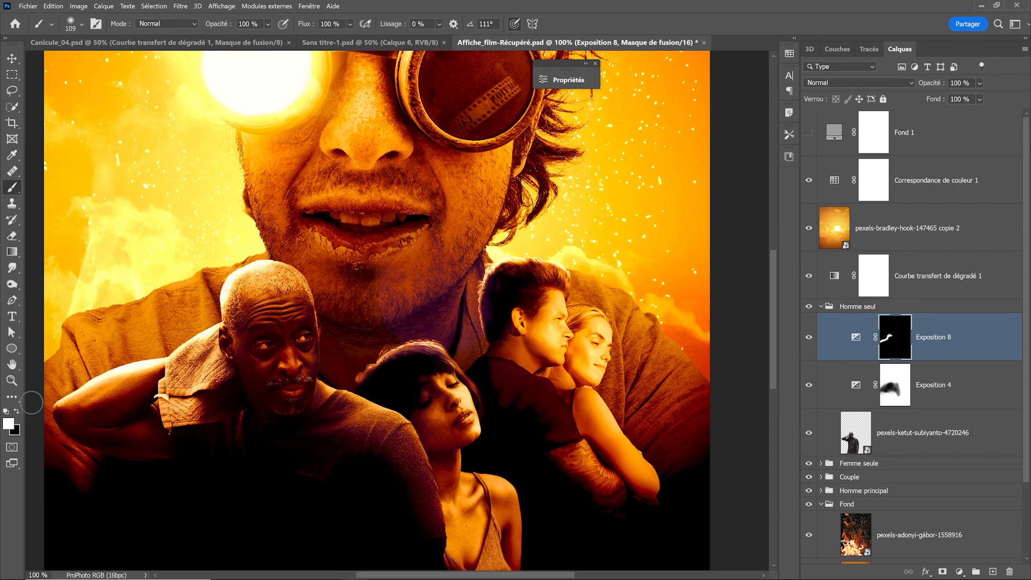
Save the document under the new name Affiche_film_02.psd
scroll(449, 285, "down", 3)
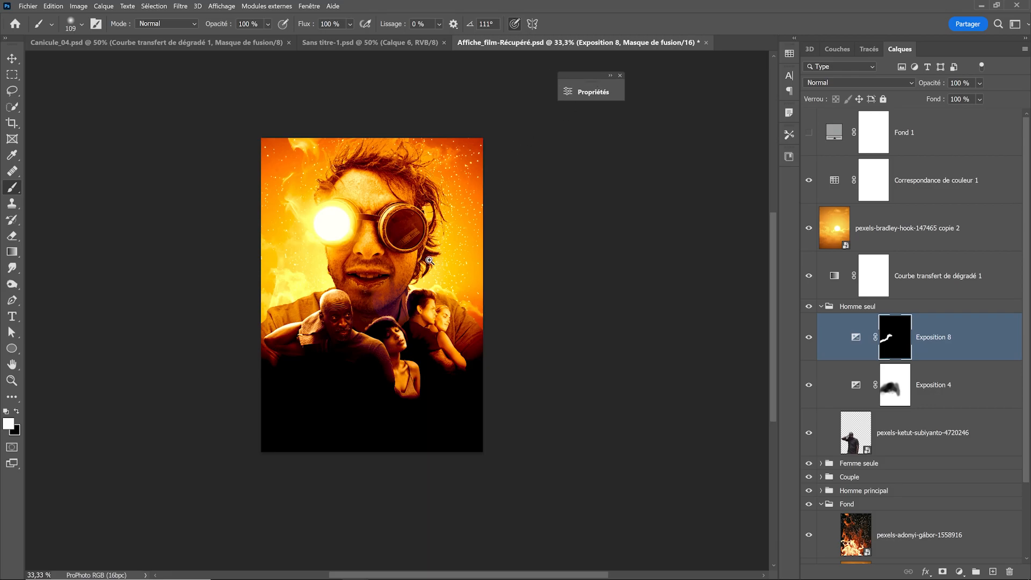
scroll(428, 260, "up", 1)
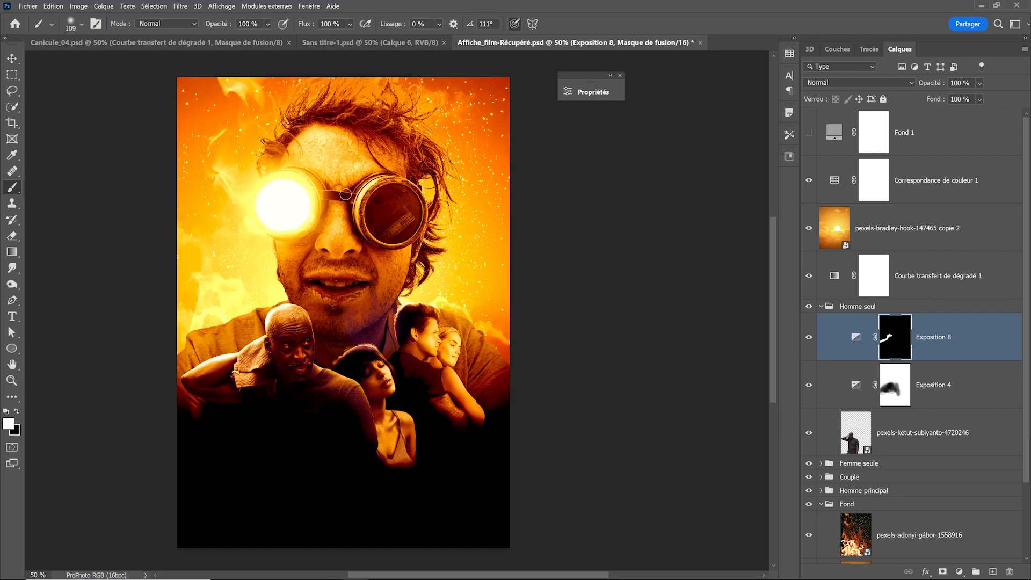
left_click(28, 6)
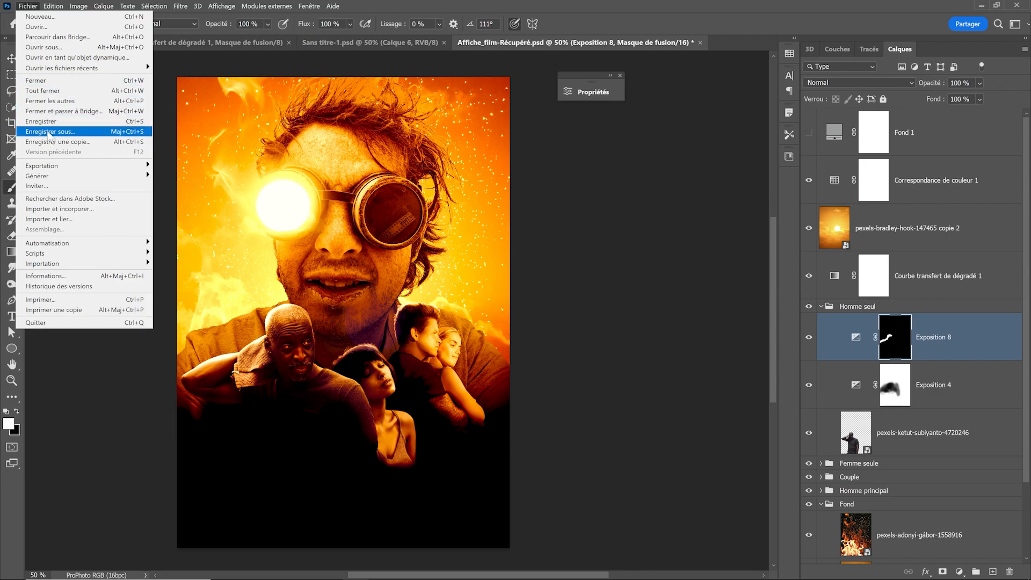
left_click(48, 132)
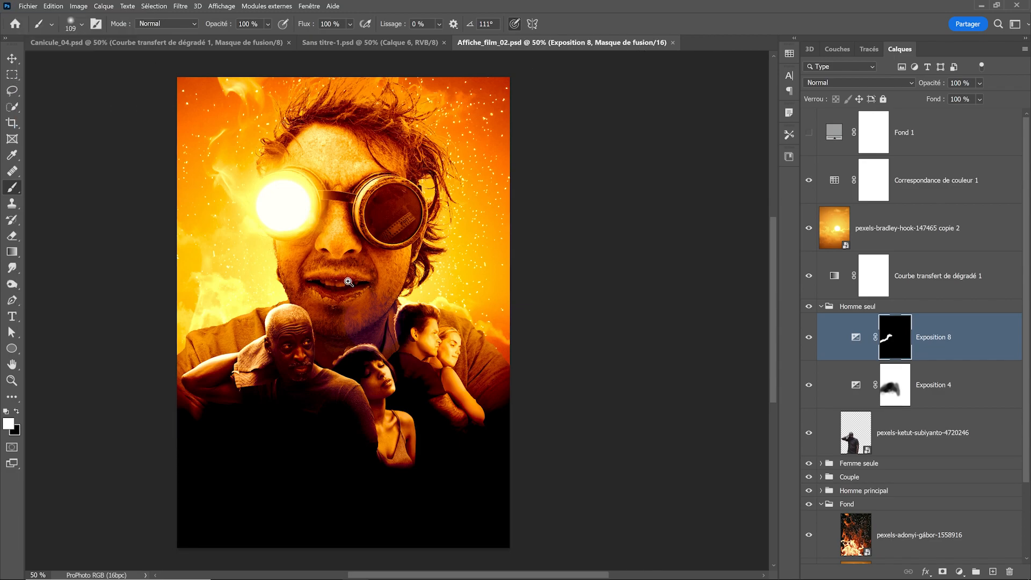
Examine the couple's faces and cutout edges closely for masking flaws
key("ctrl+1")
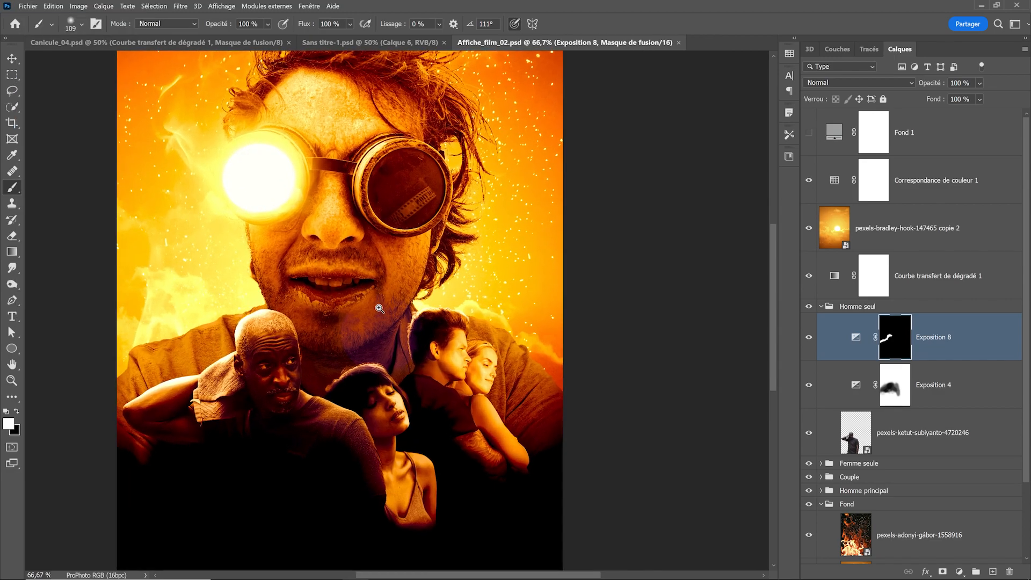
scroll(420, 346, "up", 2)
left_click_drag(337, 272, 235, 303)
scroll(488, 352, "up", 1)
left_click_drag(575, 324, 430, 274)
left_click_drag(285, 226, 304, 227)
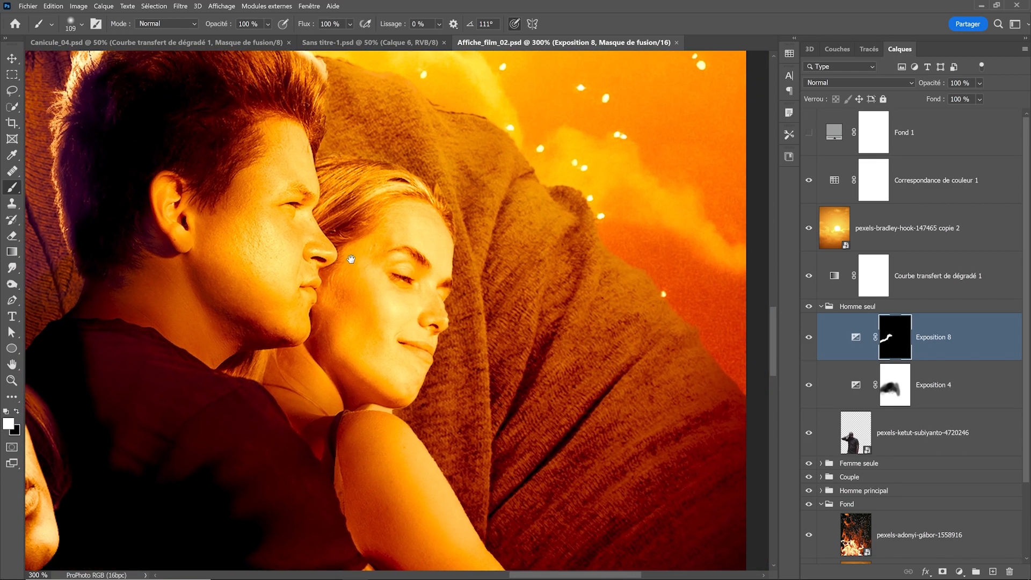
scroll(445, 311, "down", 5)
scroll(445, 312, "up", 6)
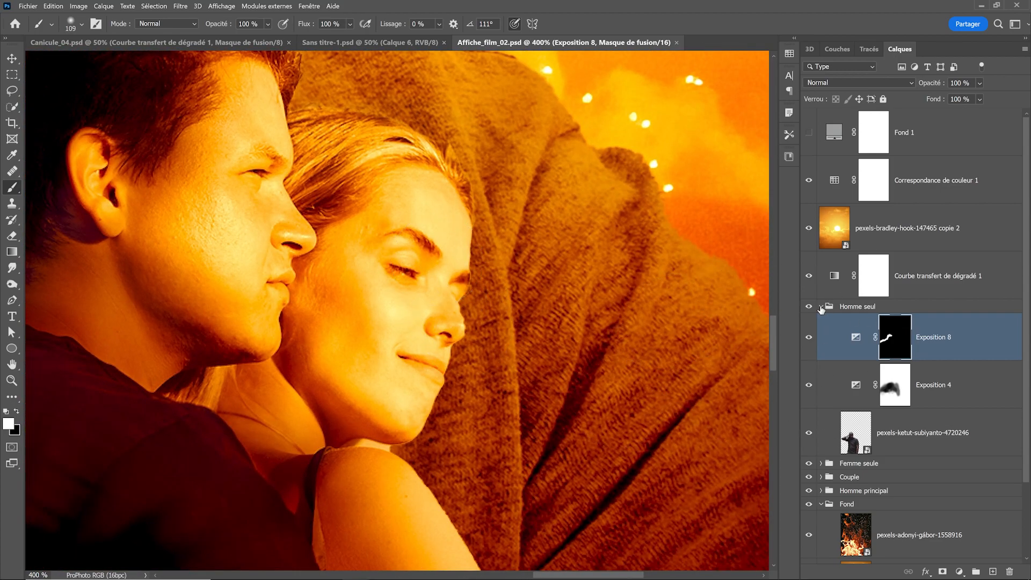
Collapse the Homme seul and Fond groups, then open the contents of the couple's smart object in the Couple group
left_click(837, 306)
left_click(821, 307)
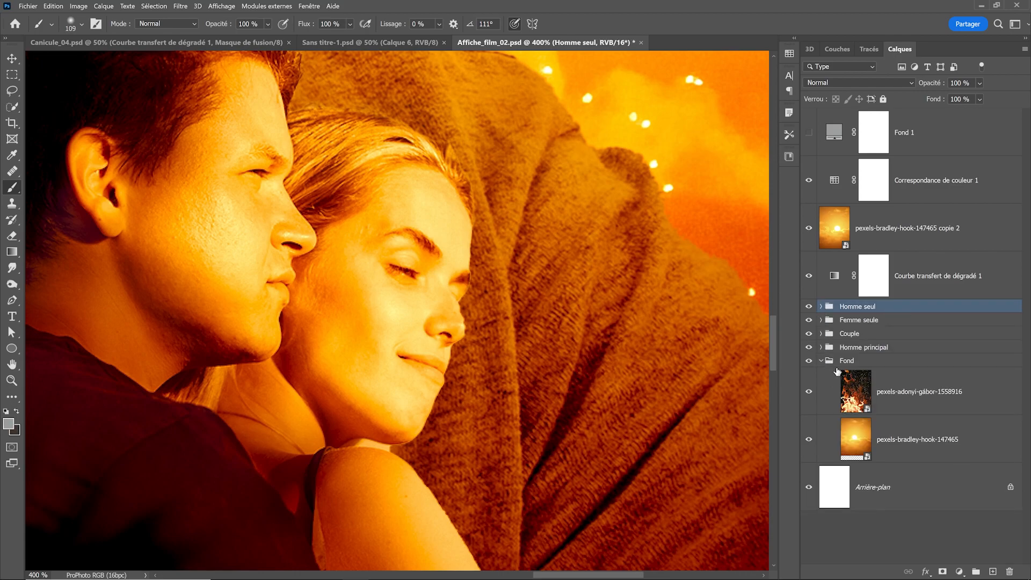
left_click(820, 361)
left_click(821, 334)
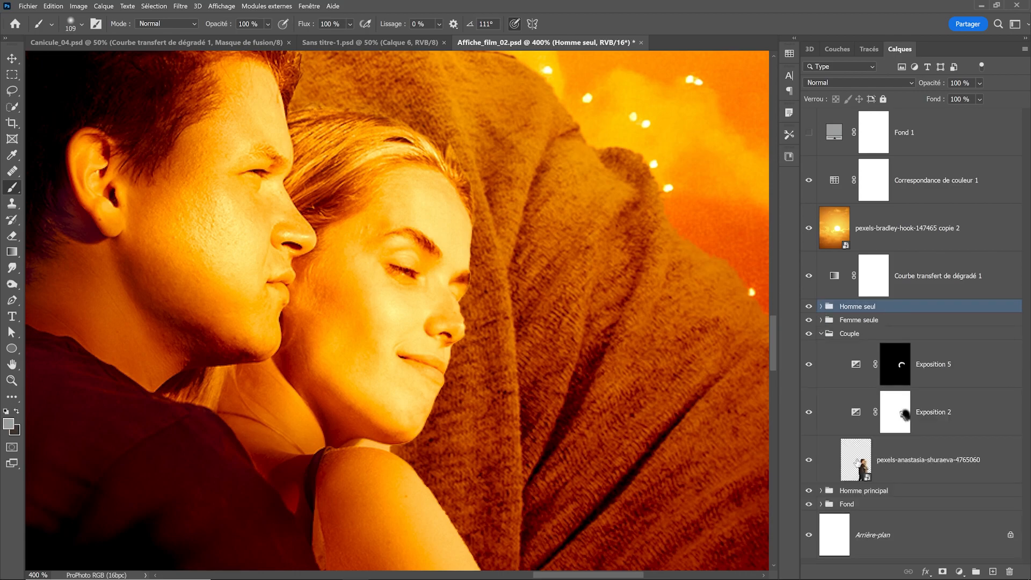
double_click(849, 469)
Restore the tip of the blonde woman's nose by painting white on the layer mask, then save and close the smart object
scroll(461, 193, "up", 5)
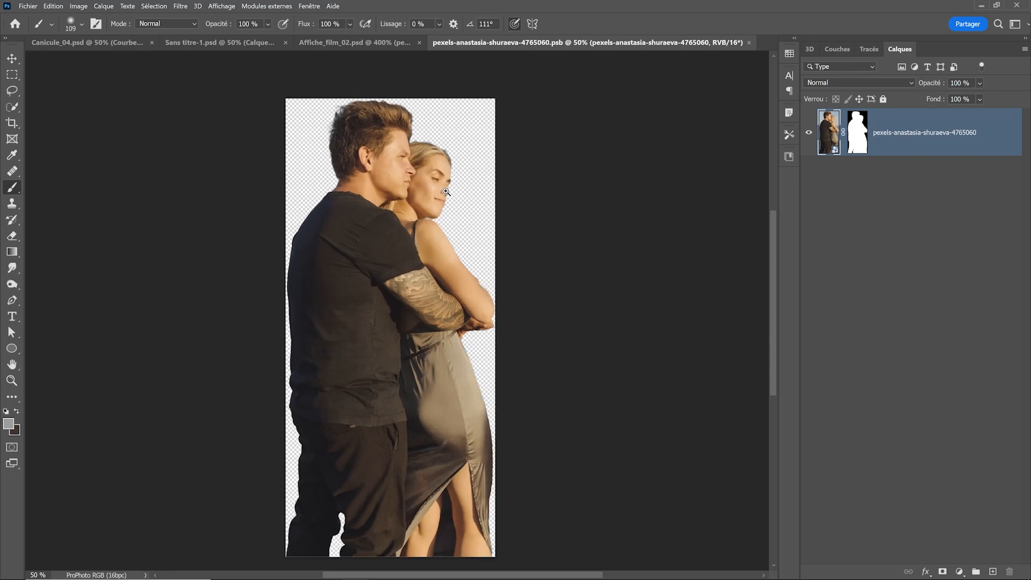
left_click(856, 137)
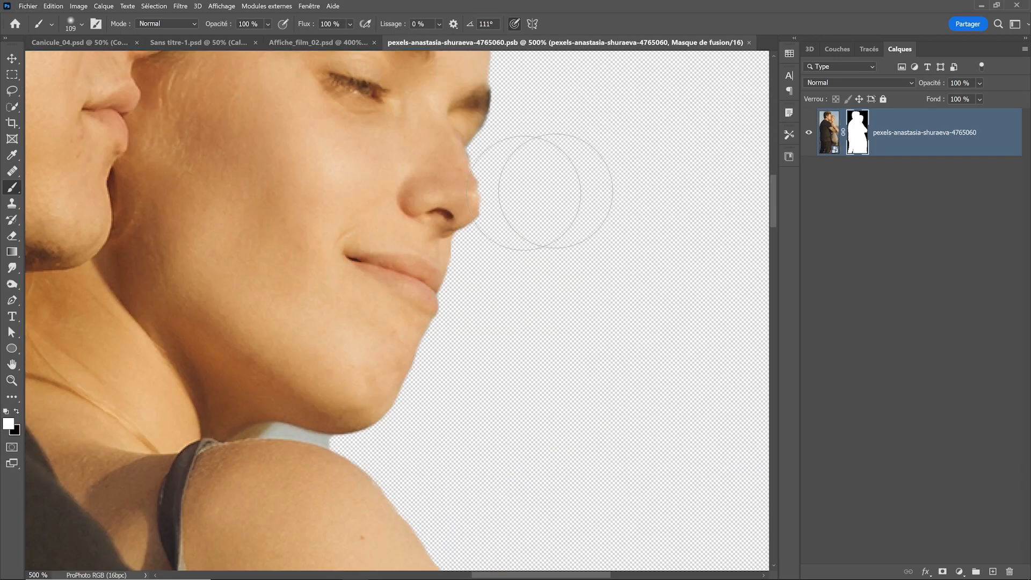
scroll(389, 183, "up", 2)
left_click_drag(467, 176, 287, 184)
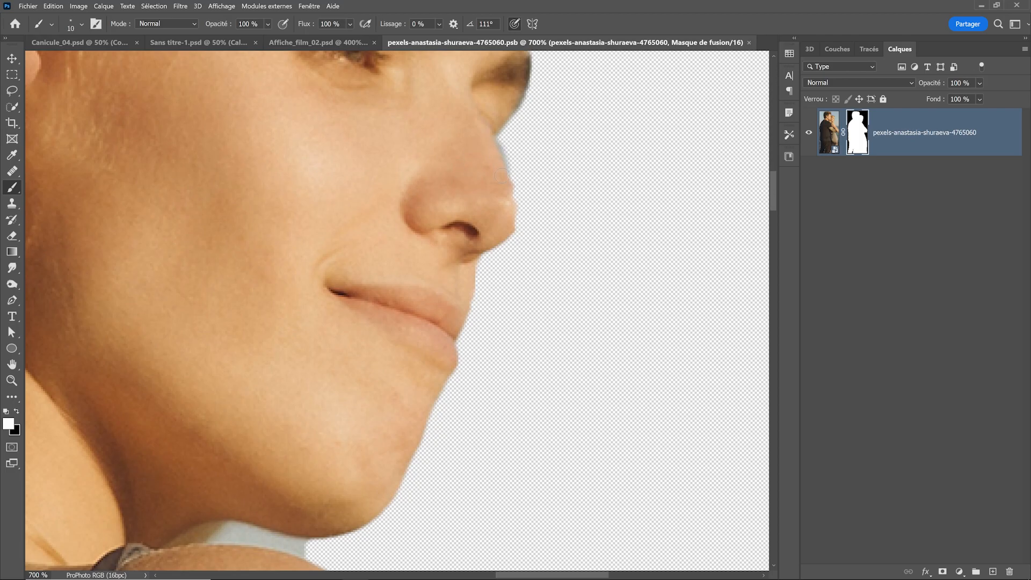
mouse_move(510, 197)
left_mouse_down()
mouse_move(514, 224)
mouse_move(514, 198)
mouse_move(506, 231)
mouse_move(527, 209)
mouse_move(503, 167)
mouse_move(505, 142)
mouse_move(534, 206)
mouse_move(522, 238)
left_mouse_up()
key("x")
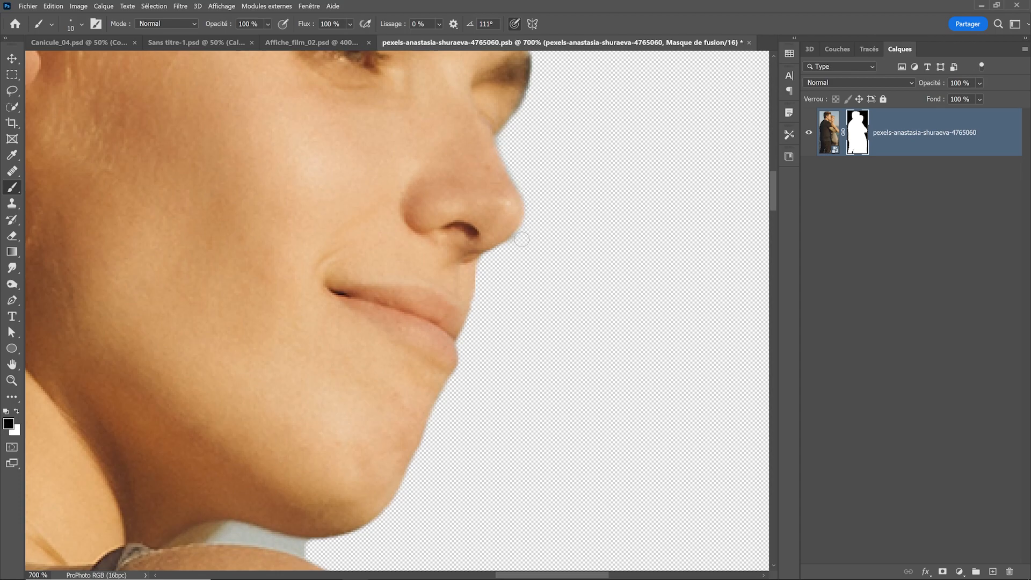
left_click(748, 42)
left_click(526, 232)
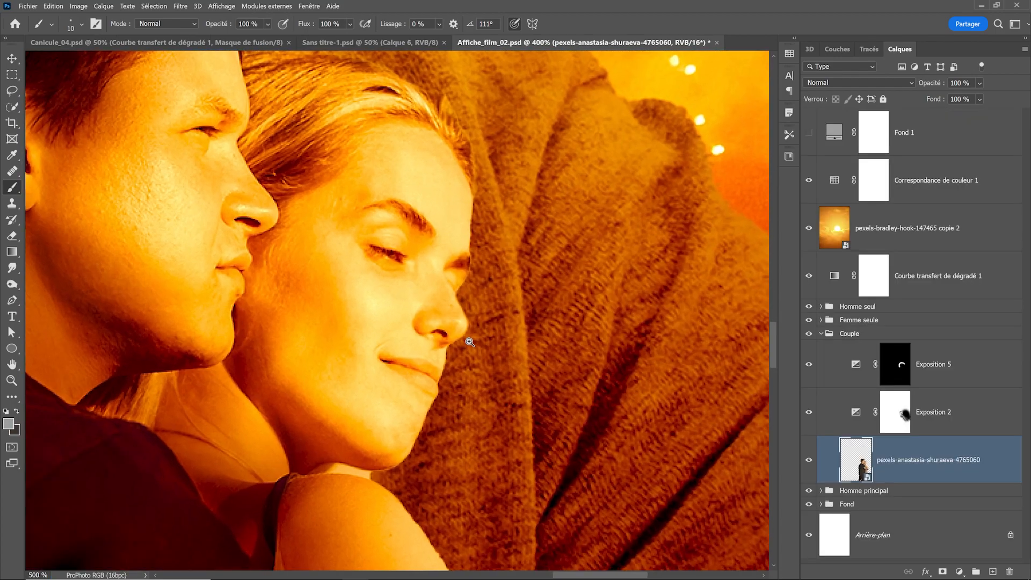
Reopen the couple's smart object, mask out the pale background remnant between the woman's chin and shoulder, and save and close it
left_click(468, 329, "alt")
left_click(422, 418, "ctrl")
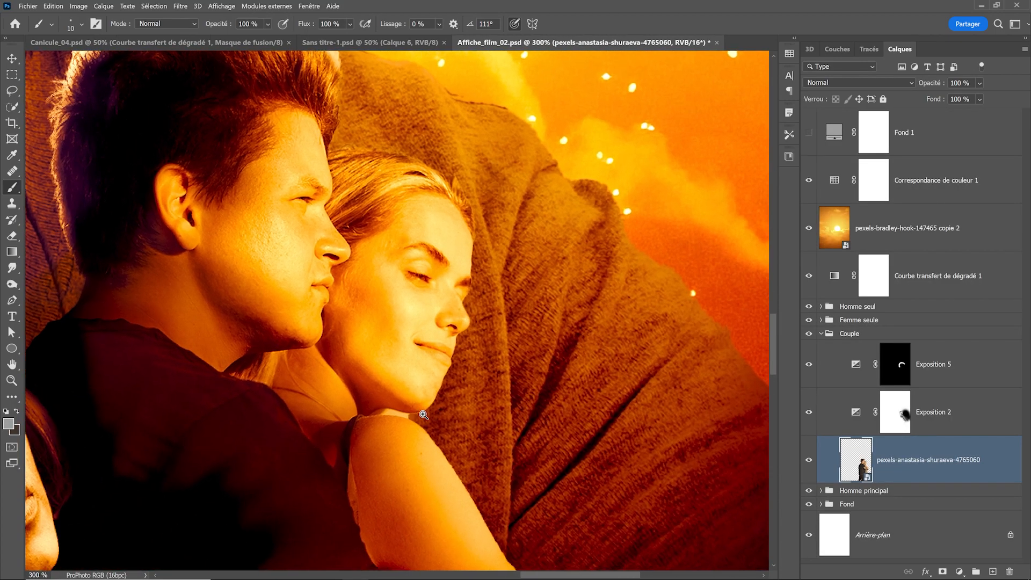
double_click(881, 468)
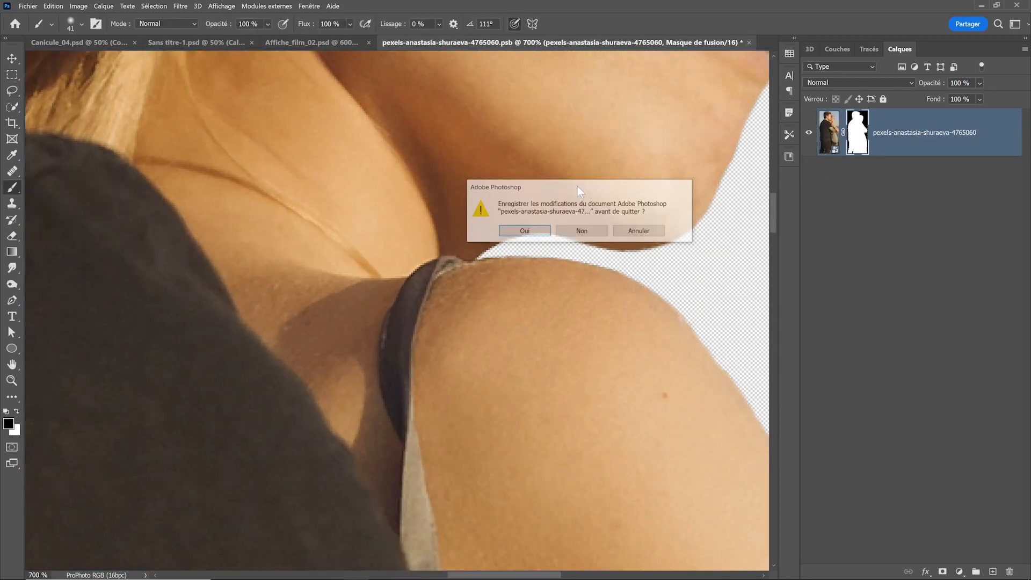
left_click(750, 43)
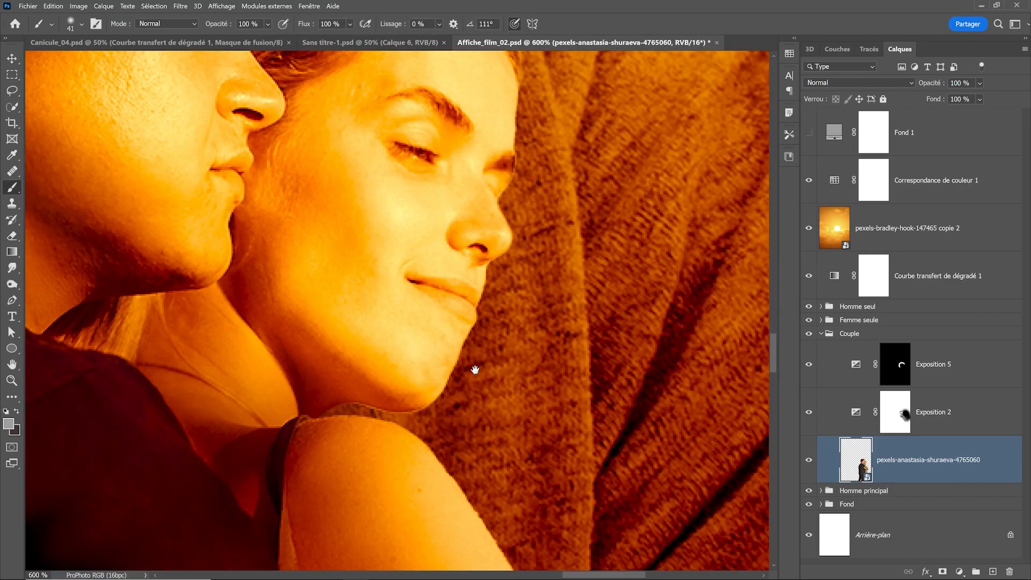
Start a Field Blur from the Blur Gallery on the couple's smart object with the blur at 1 px
scroll(475, 369, "down", 4)
left_click_drag(456, 338, 499, 355)
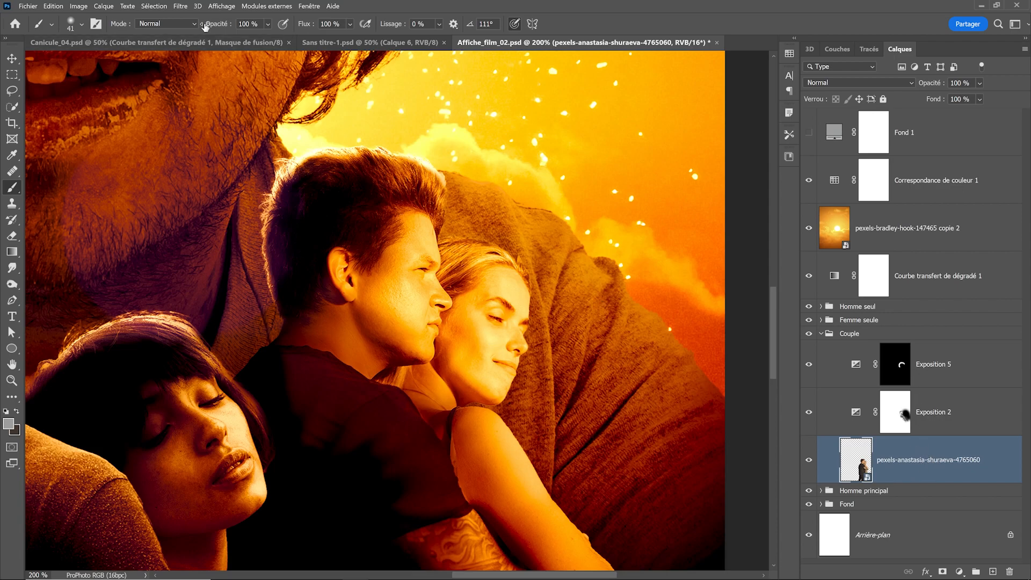
left_click(180, 6)
mouse_move(199, 205)
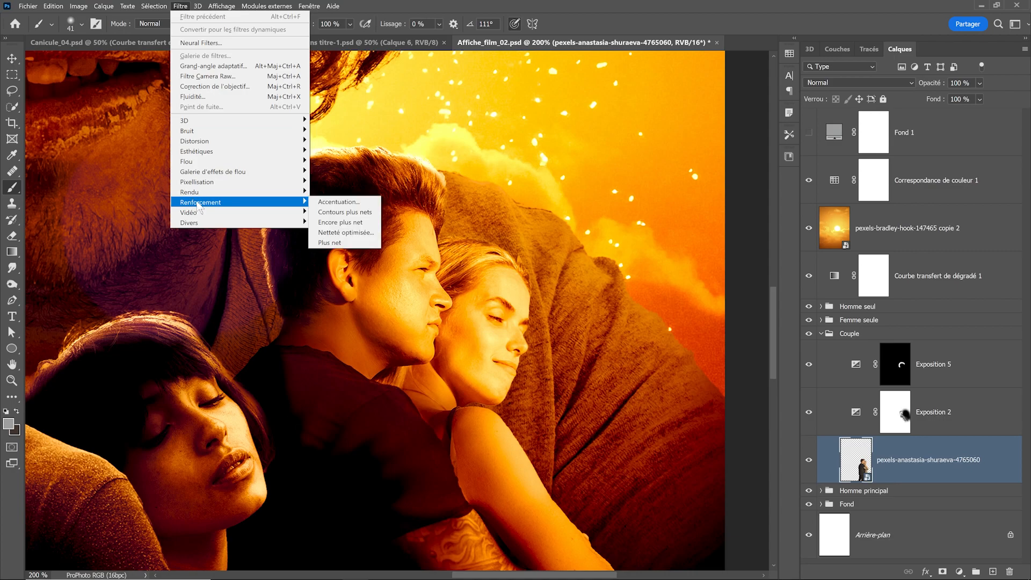
mouse_move(215, 171)
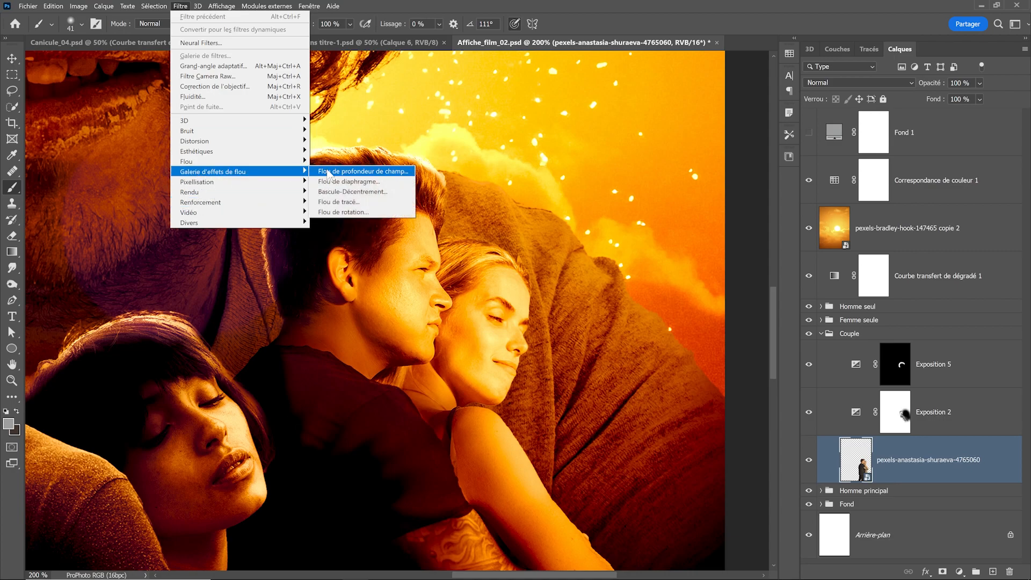
left_click(328, 173)
left_click(503, 151)
left_click_drag(507, 163, 506, 146)
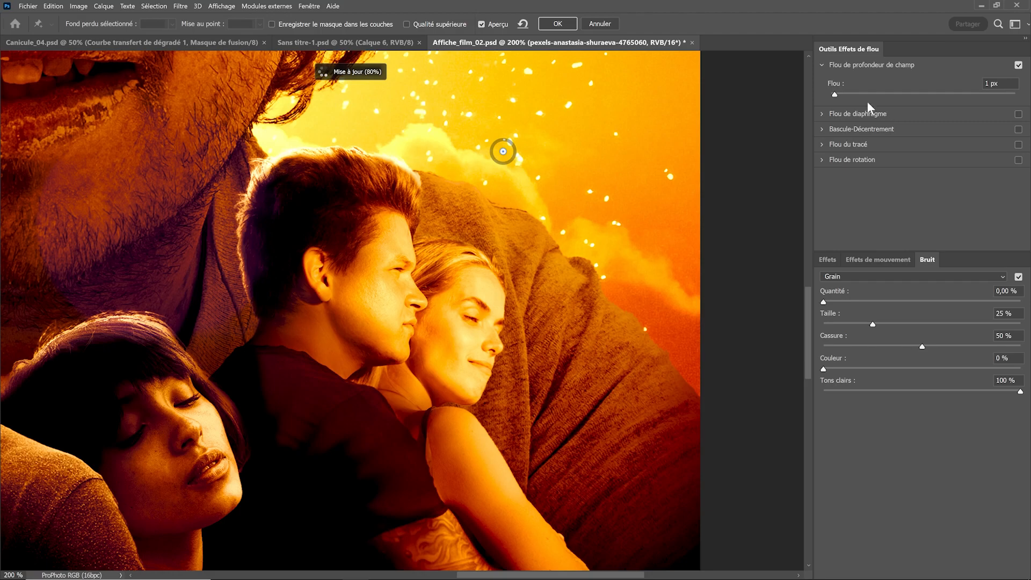
left_click(836, 93)
Add grain noise to the blur with an amount of 20.98% and a size of 36%
left_click_drag(831, 302, 864, 306)
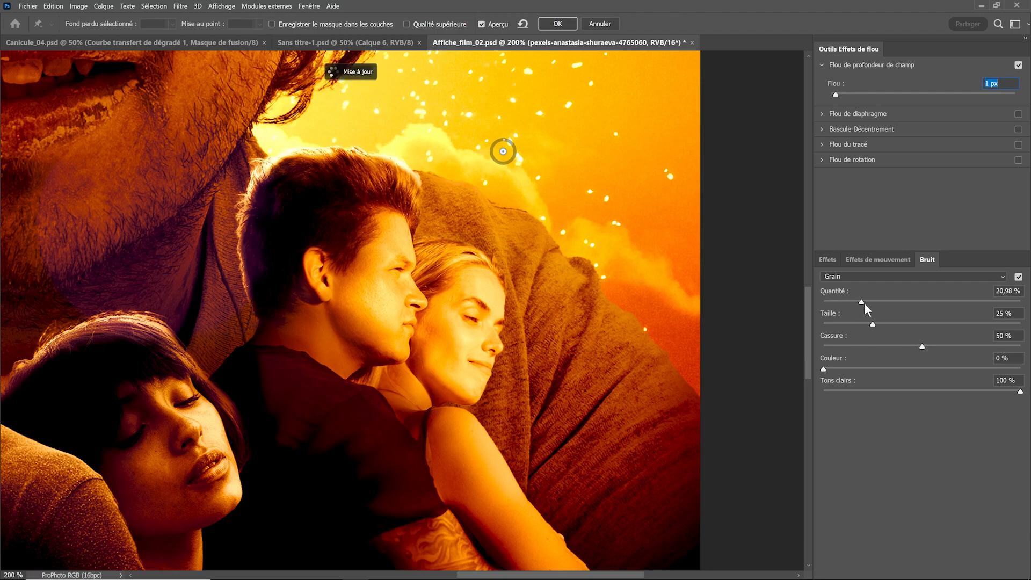
key("ctrl+plus")
left_click(894, 321)
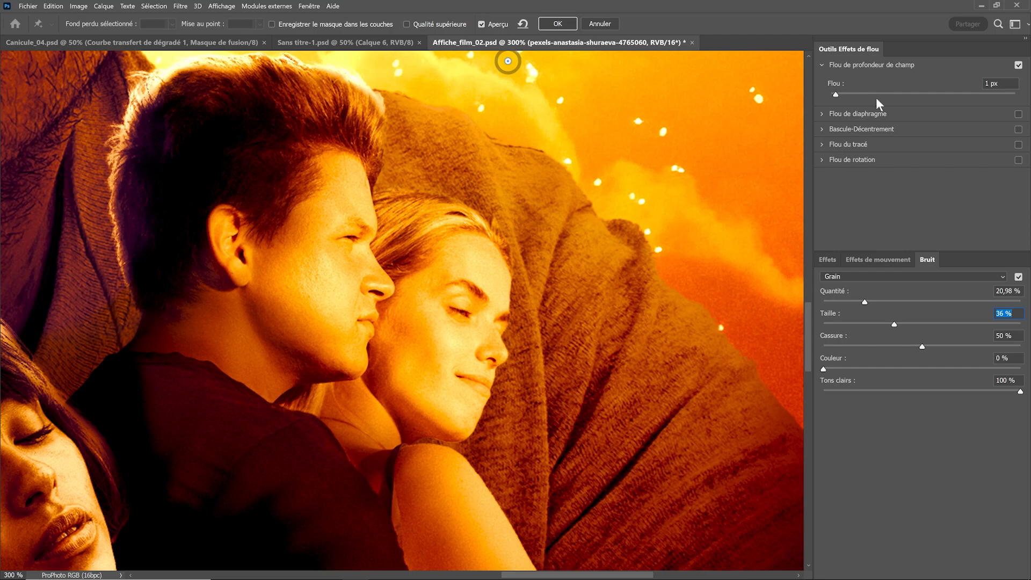
Set the field blur to 2 px and apply the filter to the couple
left_click(839, 95)
scroll(422, 215, "up", 2)
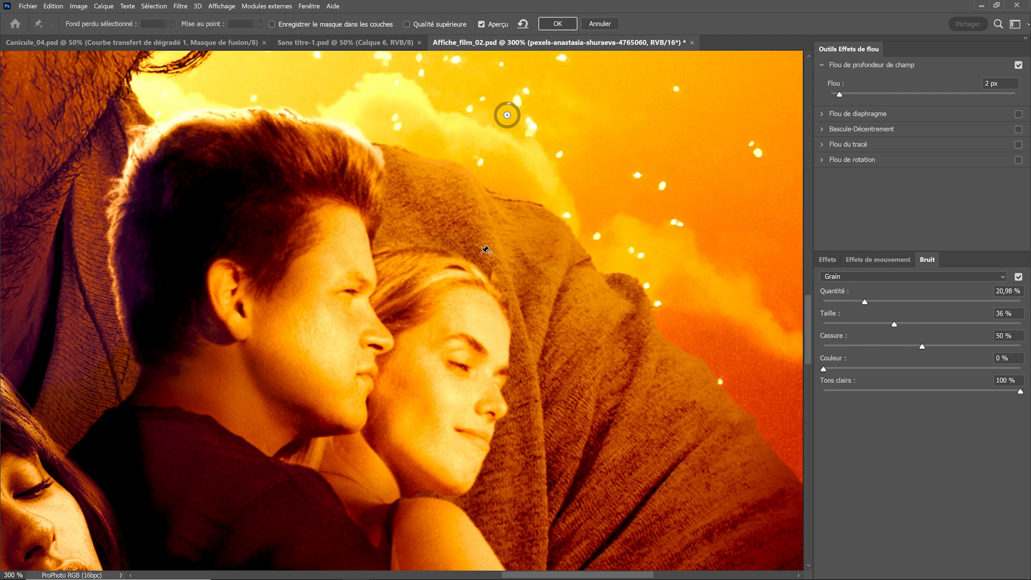
key("Return")
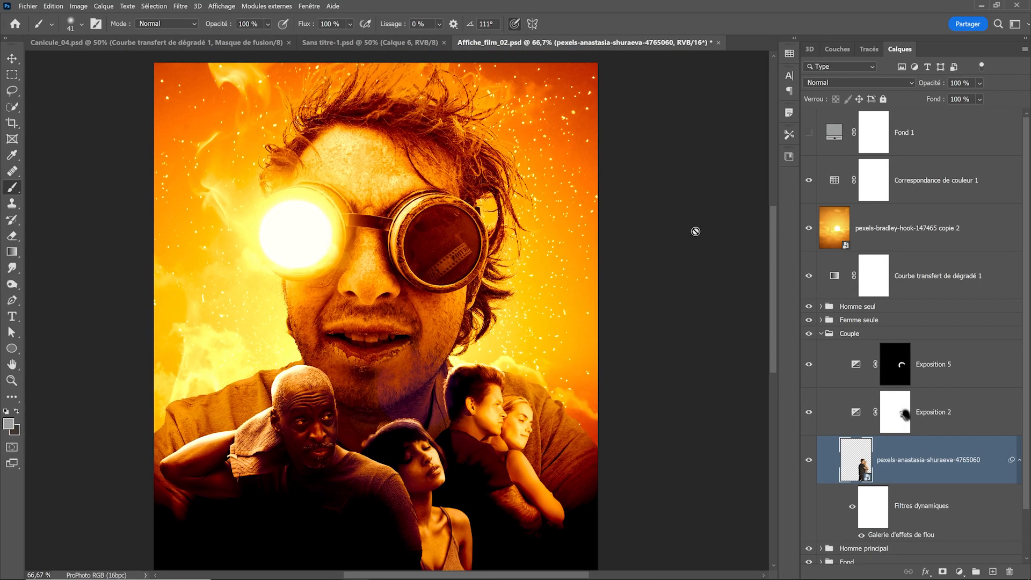
Add an exposure adjustment at +2.05 above the sun image copy in the Homme principal group
scroll(881, 404, "down", 1)
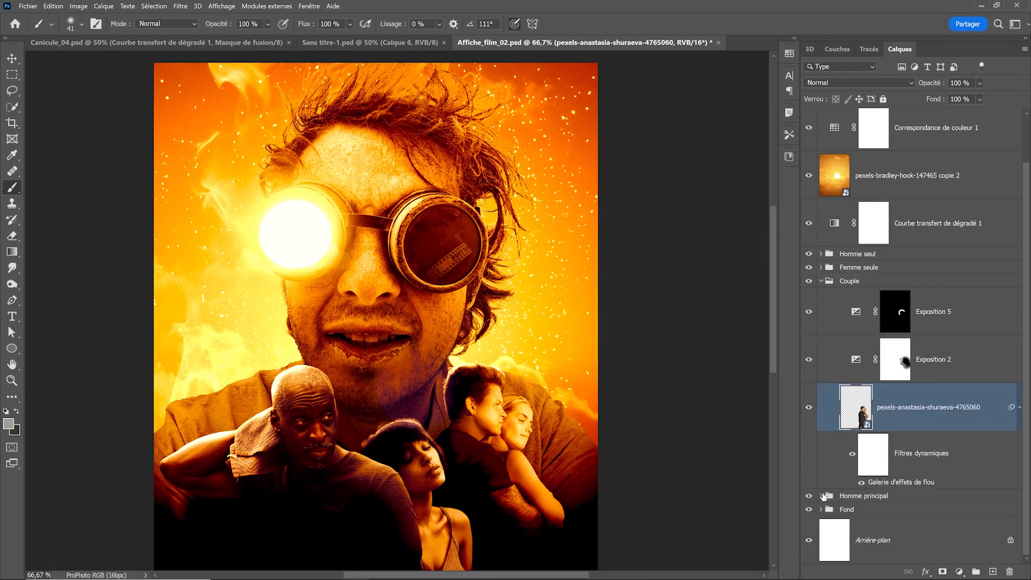
left_click(822, 496)
left_click(939, 516)
left_click(959, 572)
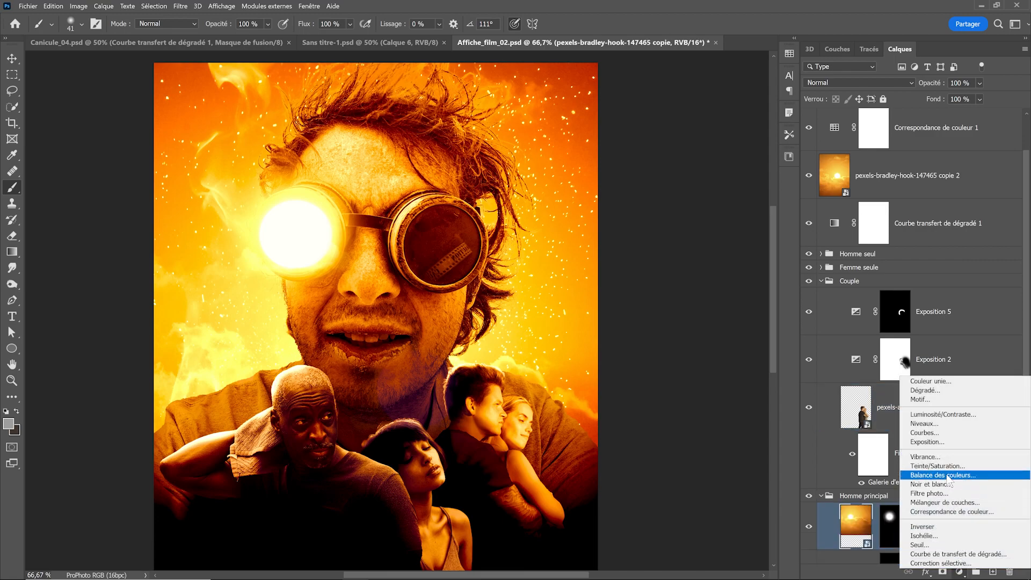
left_click(926, 442)
left_click_drag(464, 85, 554, 113)
left_click_drag(527, 182, 560, 185)
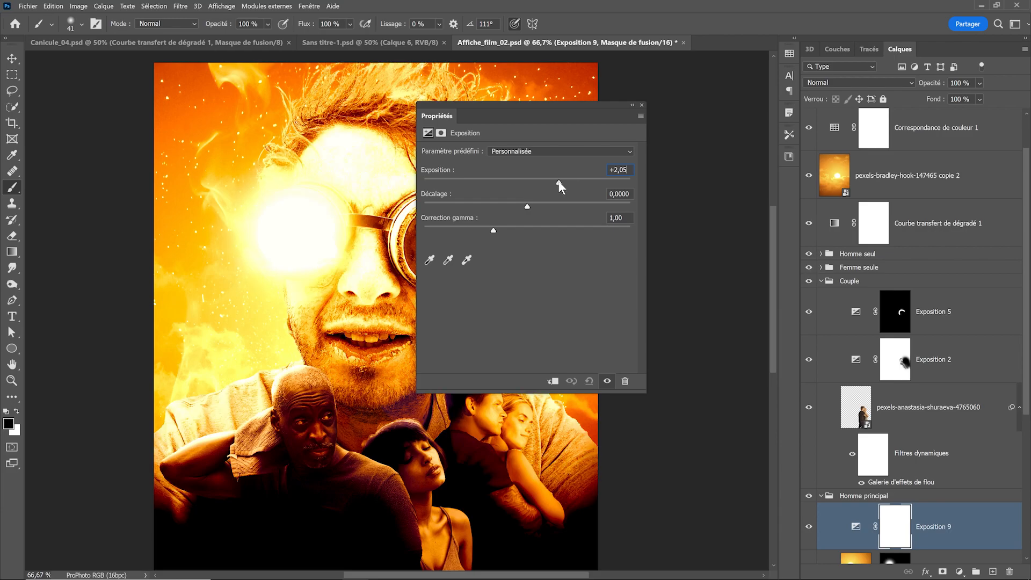
Invert the new exposure mask and paint white with a large brush around the main man's hair and shoulders
left_click(790, 468)
key("ctrl+i")
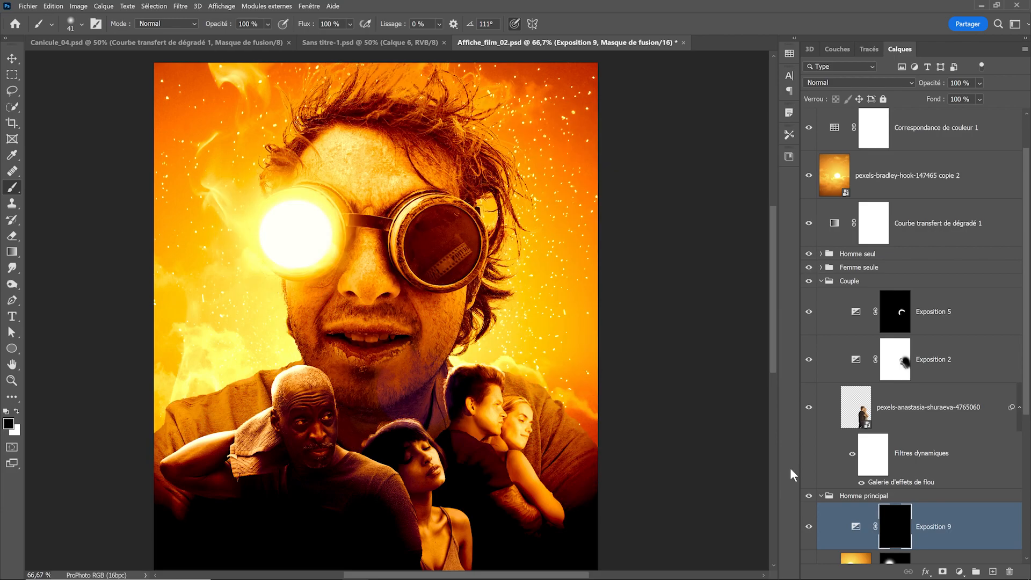
mouse_move(243, 389)
left_mouse_down()
mouse_move(268, 383)
mouse_move(182, 411)
mouse_move(123, 463)
left_mouse_up()
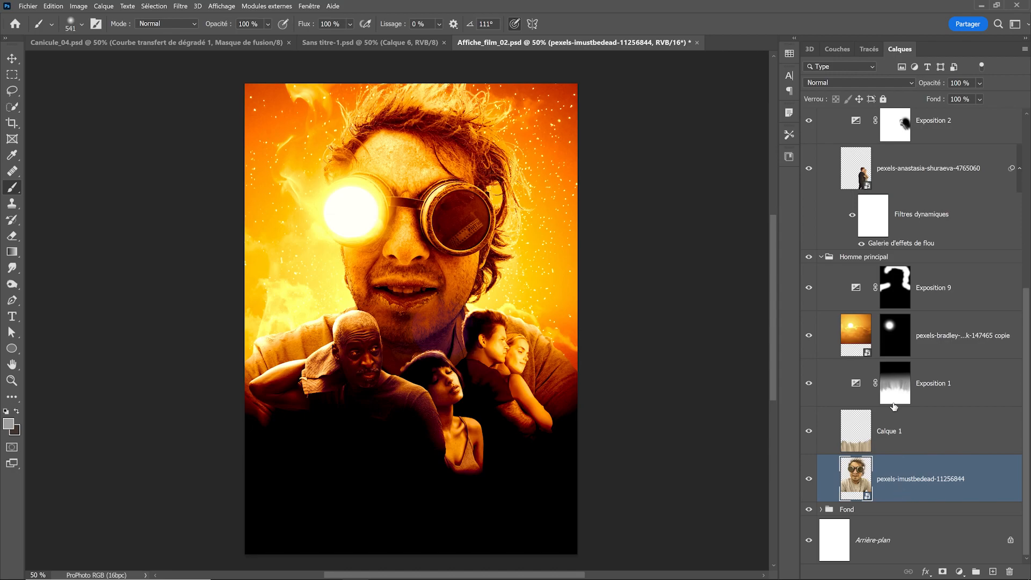
Duplicate the main man's photo layer in the Homme principal group
left_click(808, 479)
left_click(808, 478)
left_click_drag(916, 496, 991, 569)
Apply a Field Blur slightly stronger than 15 px to the main man's duplicated layer
left_click(181, 6)
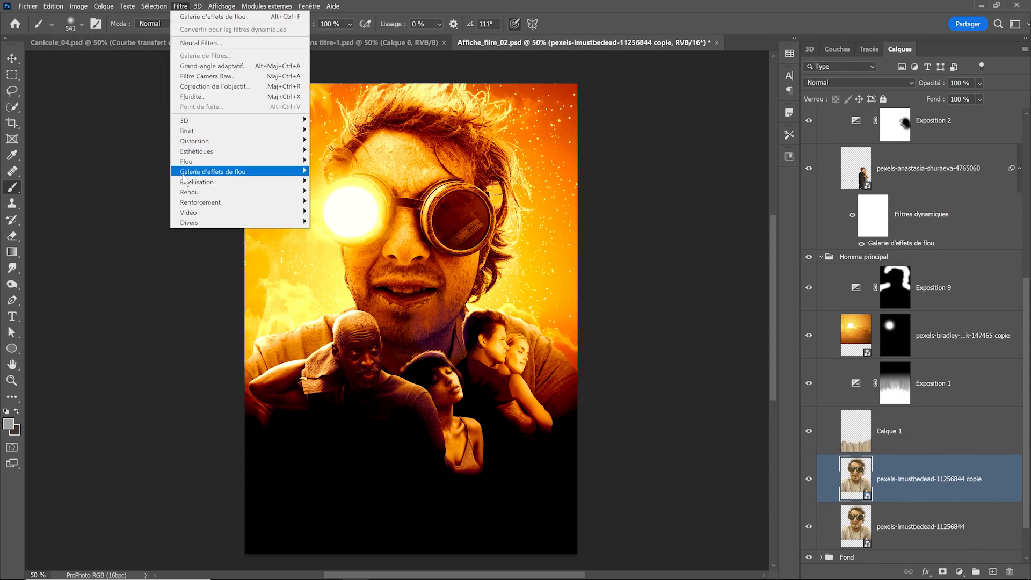
mouse_move(241, 172)
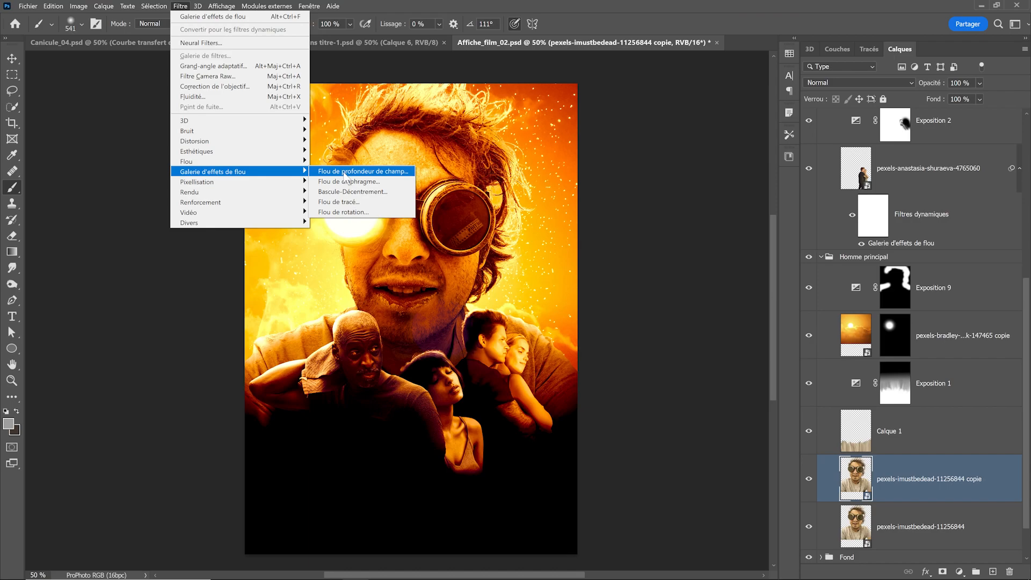
left_click(344, 171)
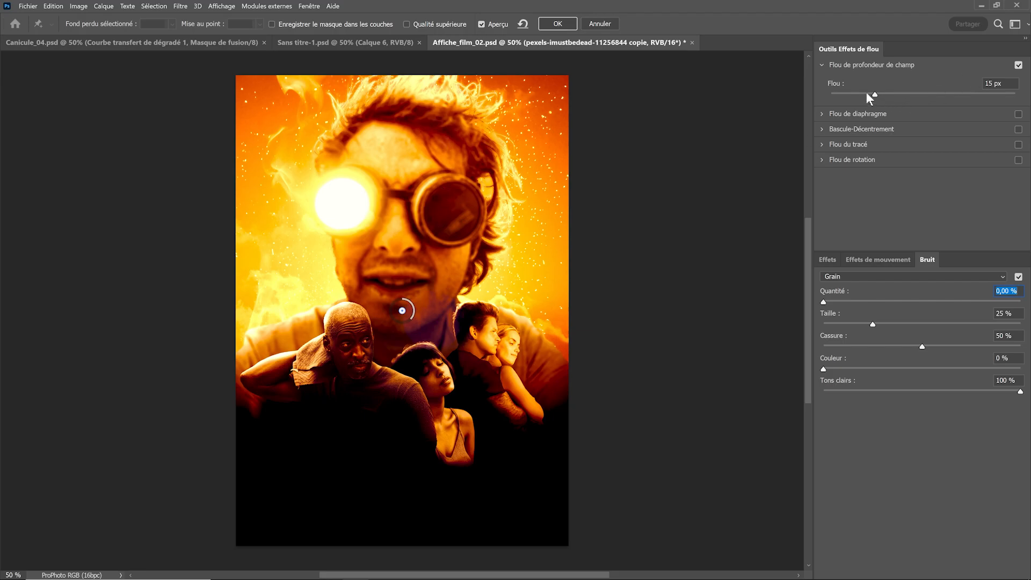
left_click_drag(875, 93, 882, 94)
left_click(551, 24)
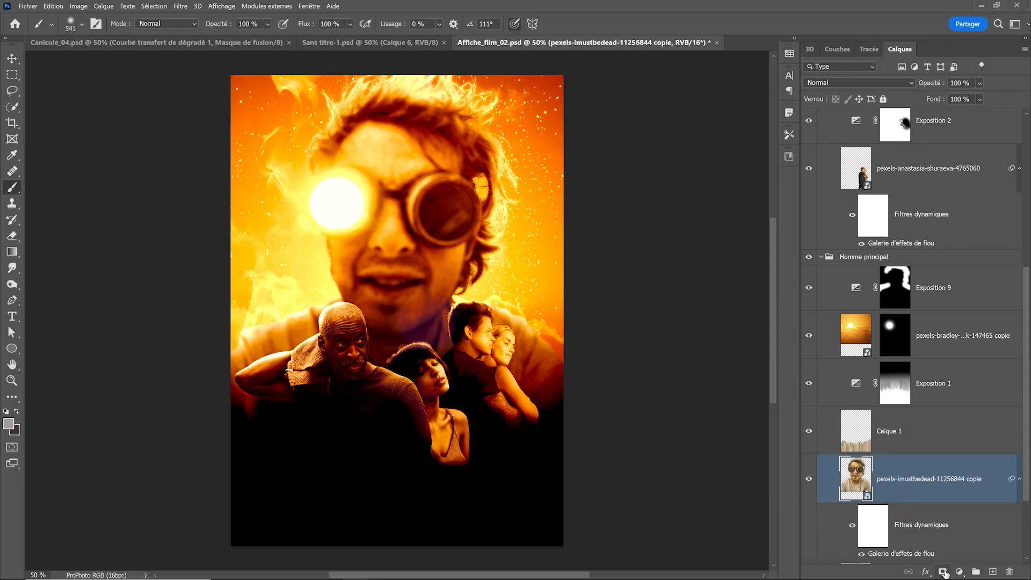
Add a layer mask to the blurred copy, invert it, and paint white over the main man's hair and outer edges
left_click(943, 571)
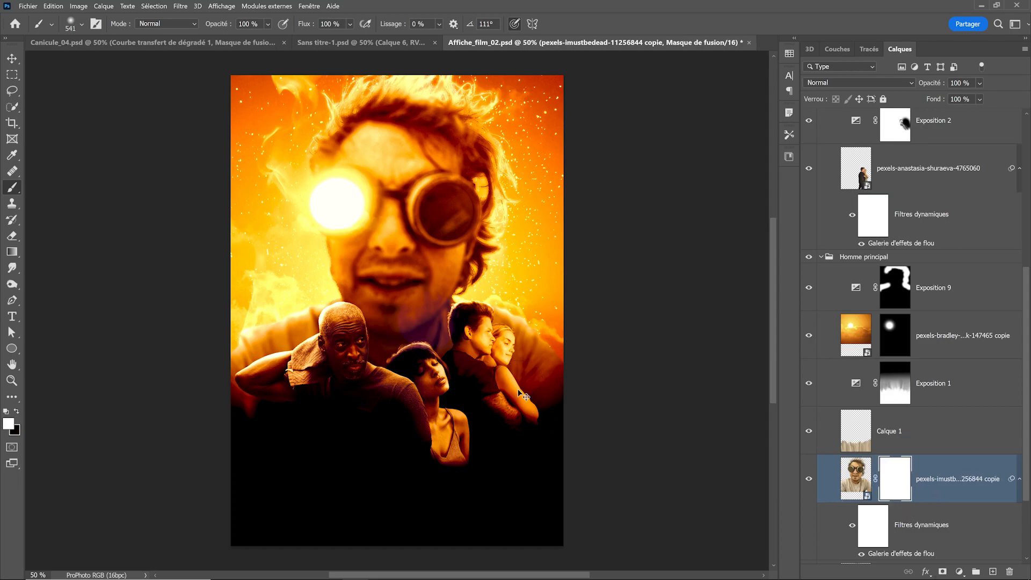
key("ctrl+i")
left_click(328, 92)
mouse_move(328, 91)
left_mouse_down()
mouse_move(497, 97)
mouse_move(519, 142)
left_mouse_up()
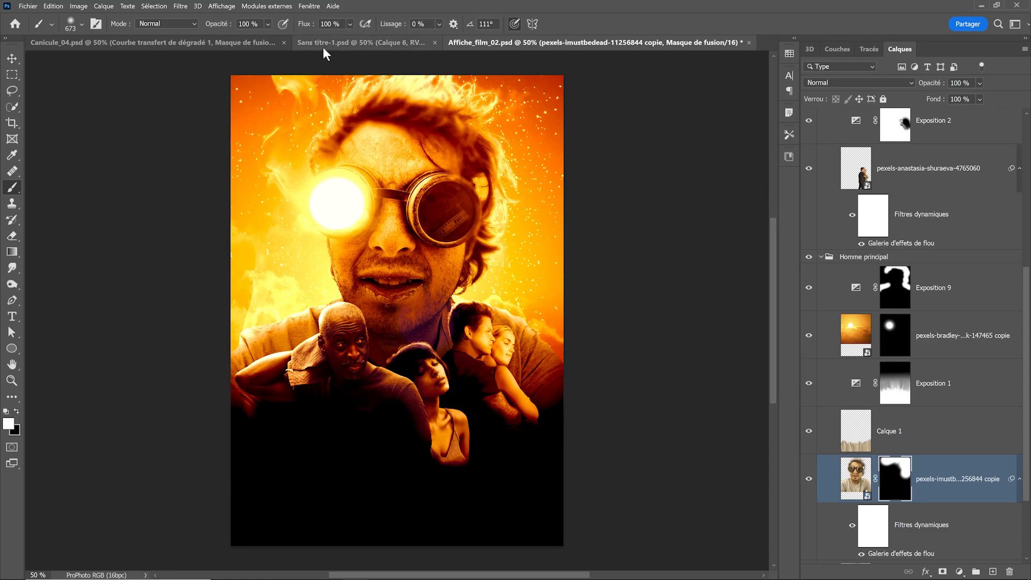
scroll(558, 354, "up", 3)
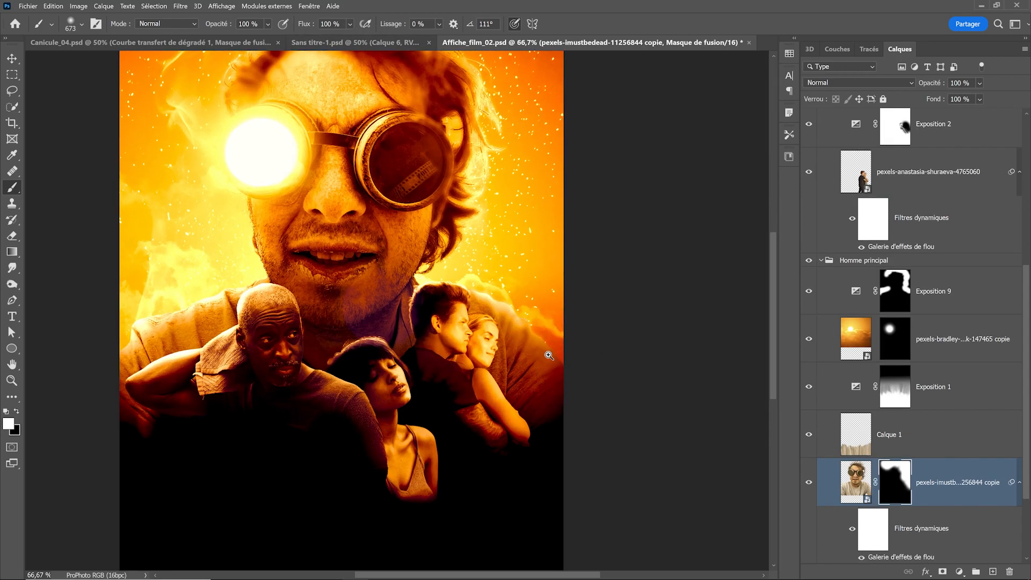
scroll(892, 492, "down", 1)
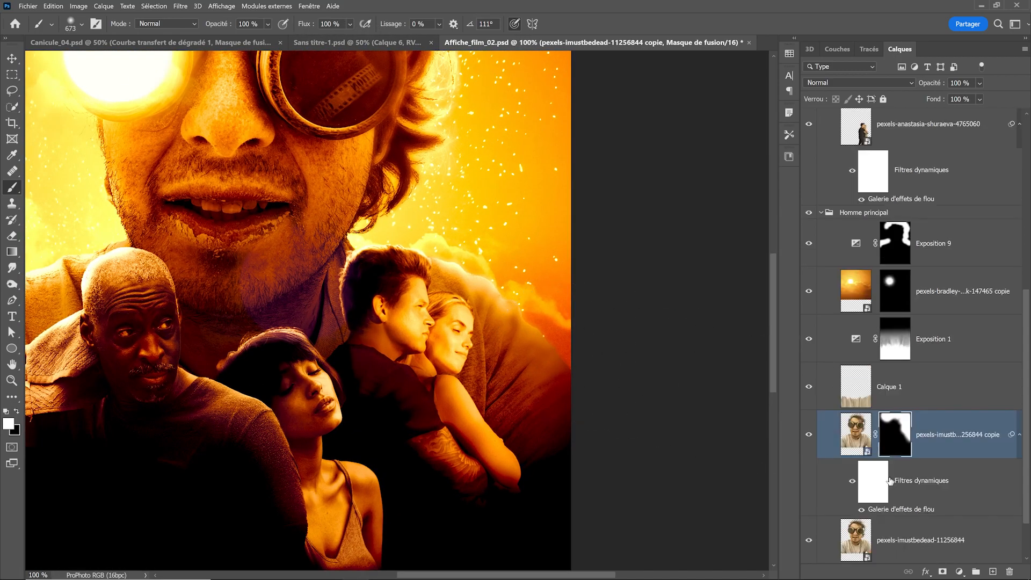
Disable the copy's layer mask, invert its smart filter mask and paint white over the hair to apply the blur there
left_click(871, 491)
left_click(894, 435, "shift")
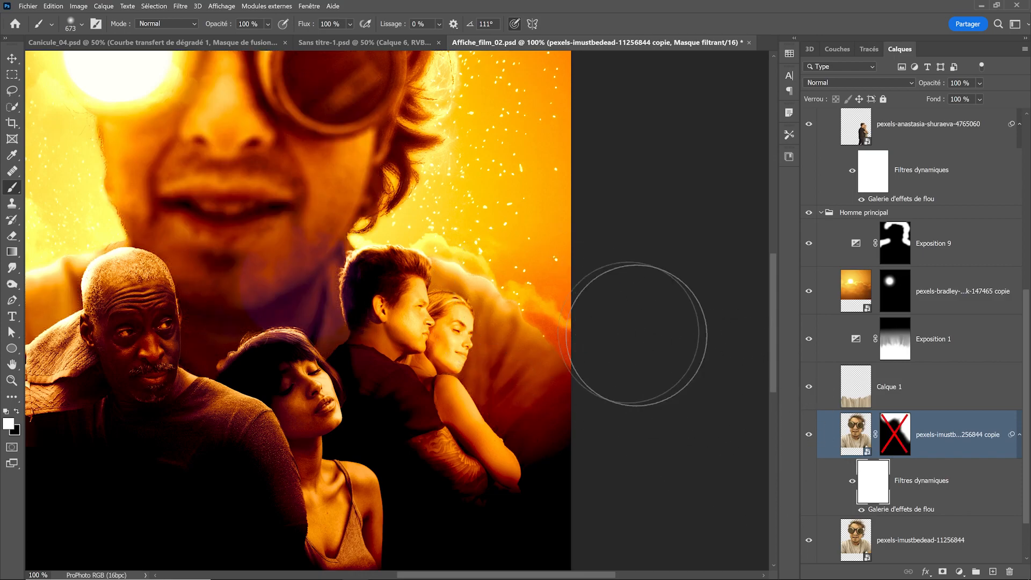
key("ctrl+i")
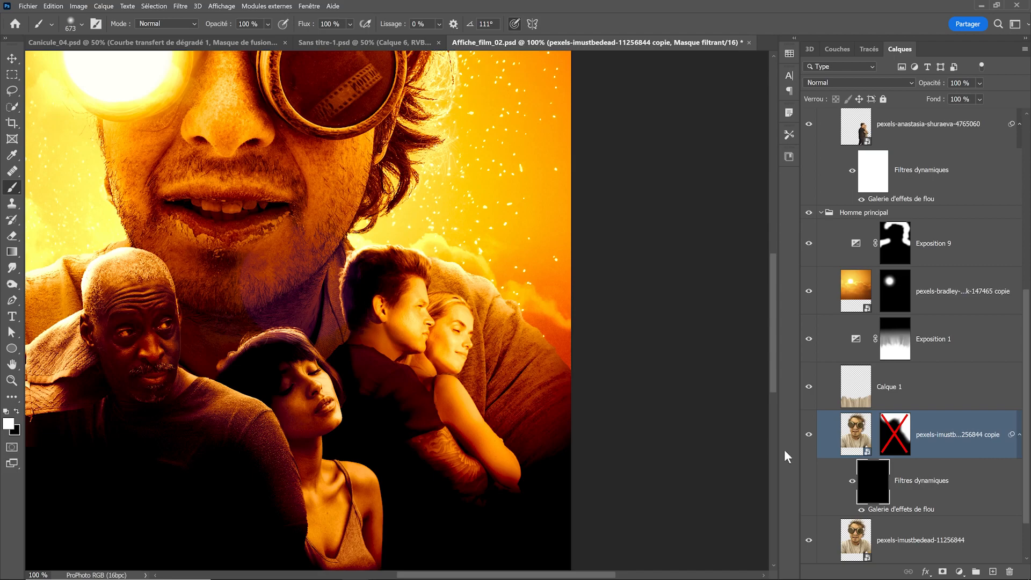
left_click(406, 286, "ctrl+alt")
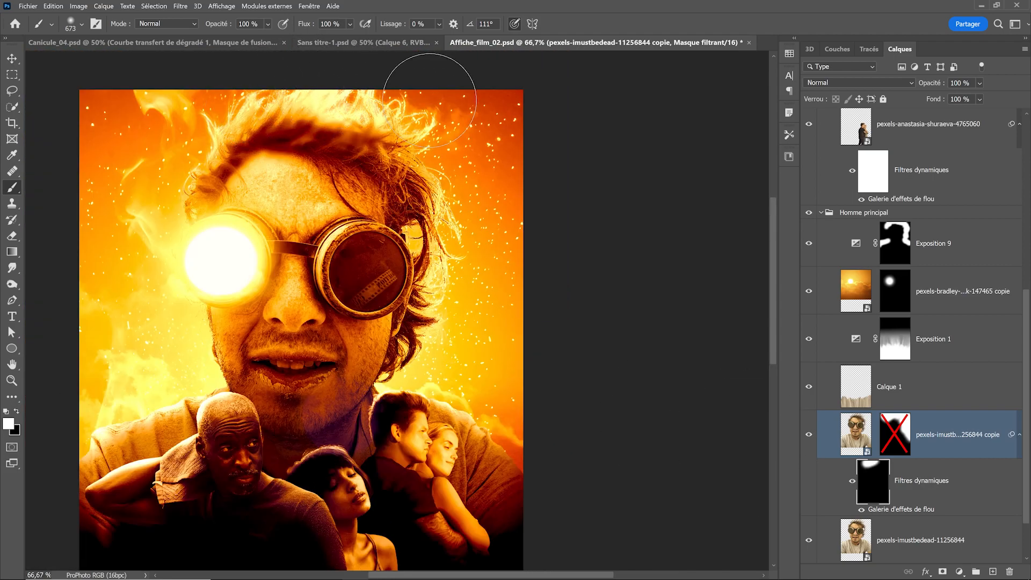
mouse_move(451, 143)
left_mouse_down()
mouse_move(466, 263)
mouse_move(395, 116)
mouse_move(227, 100)
mouse_move(193, 123)
left_mouse_up()
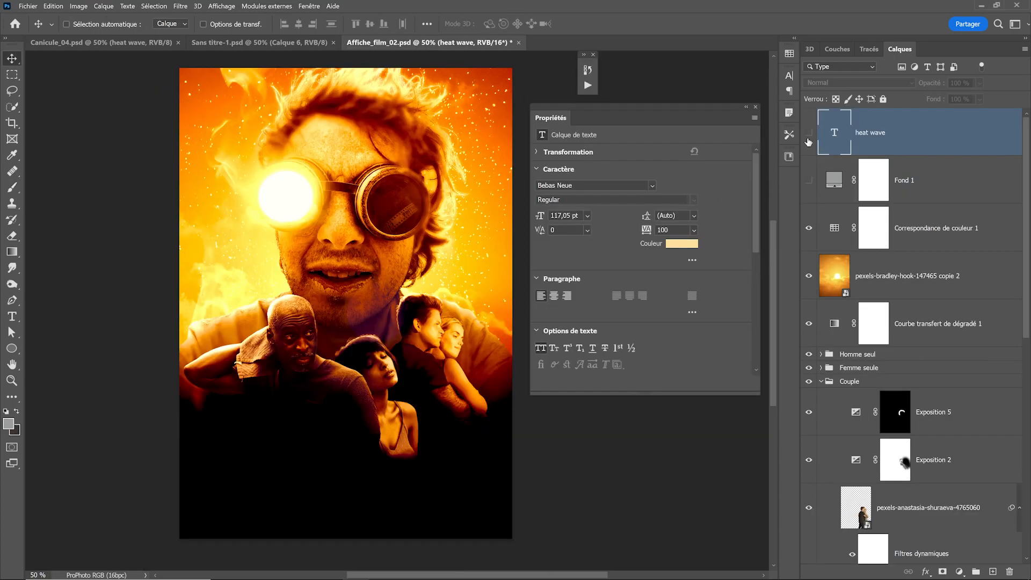
Show the heat wave title layer and browse the font list, keeping Bebas Neue
left_click(807, 135)
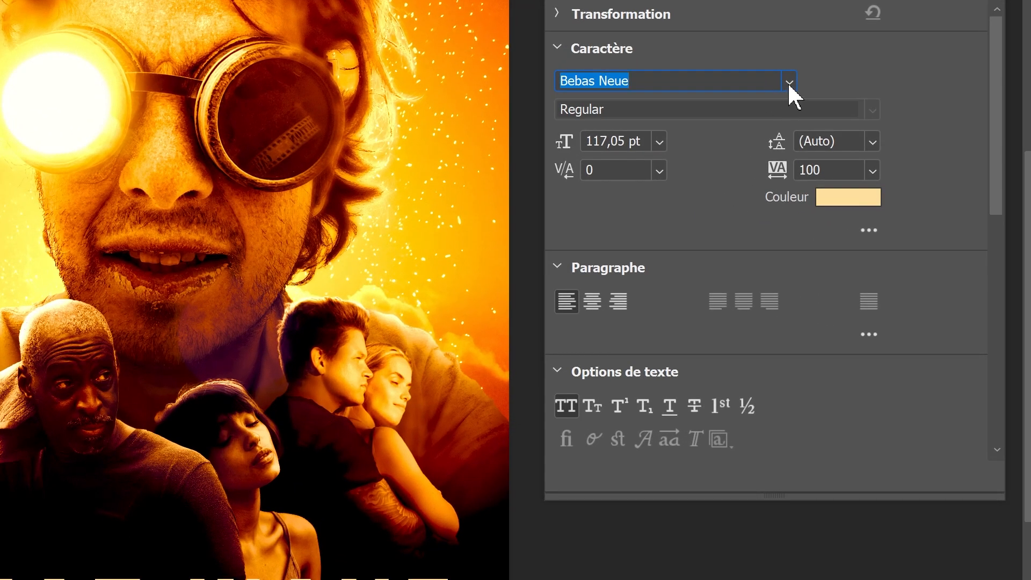
left_click(789, 84)
key("Down")
key("Up")
key("Up")
key("Escape")
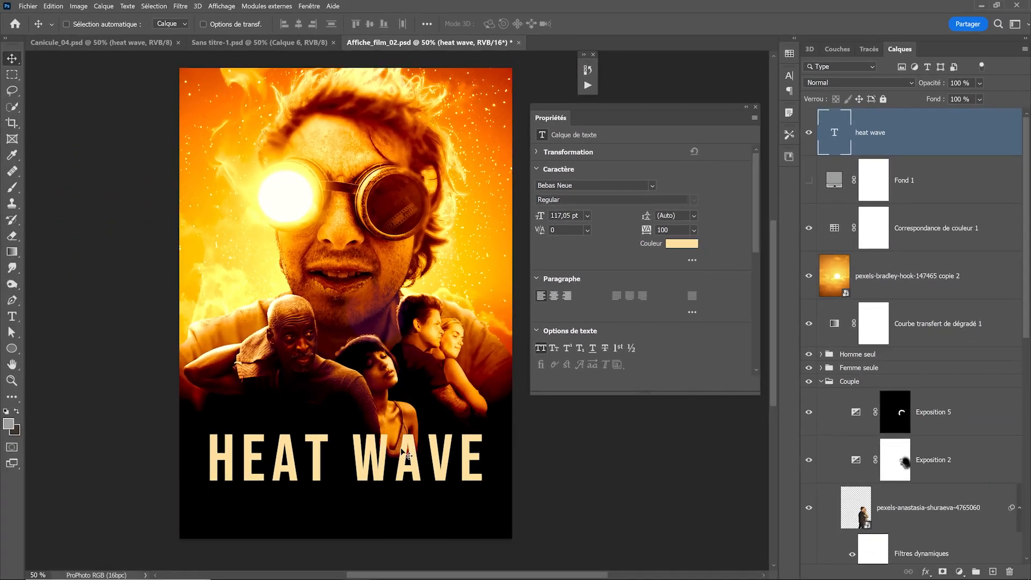
Duplicate the title as a CANICULE subtitle, scale it to 33.20% beneath the end of HEAT WAVE, and colour it orange
left_click_drag(407, 456, 401, 515)
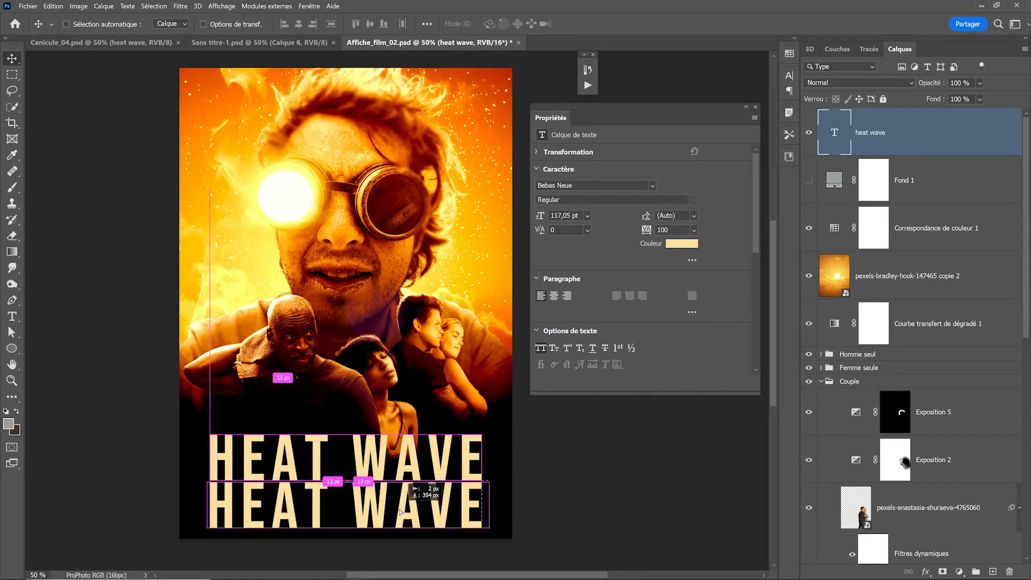
double_click(830, 140)
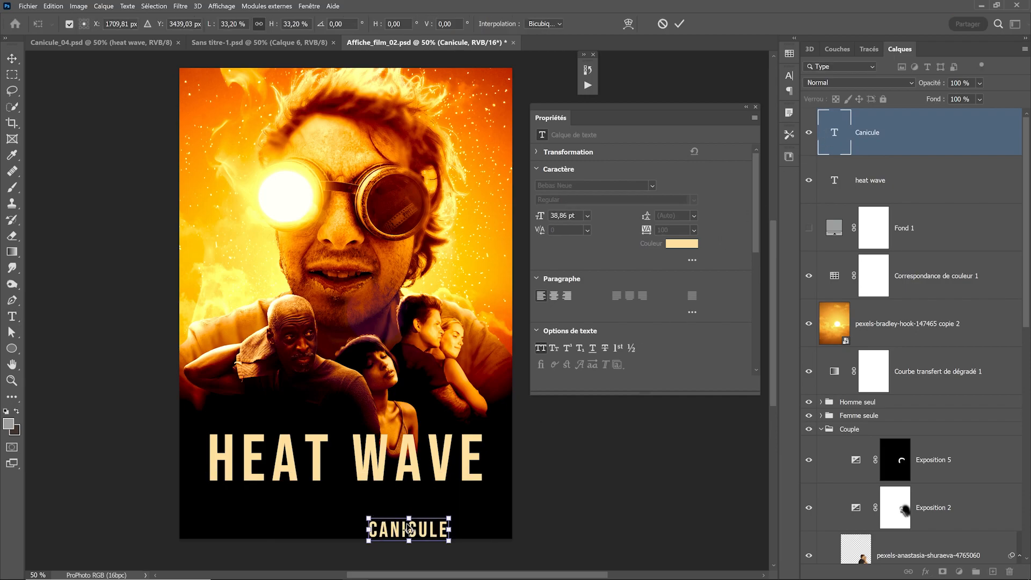
key("ctrl+Return")
key("v")
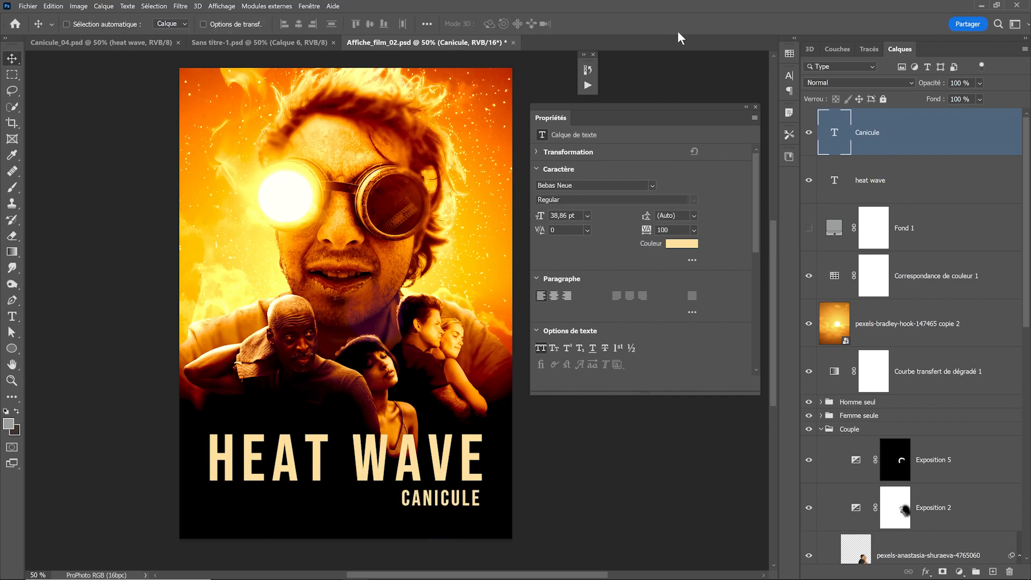
left_click(673, 243)
left_click(909, 329)
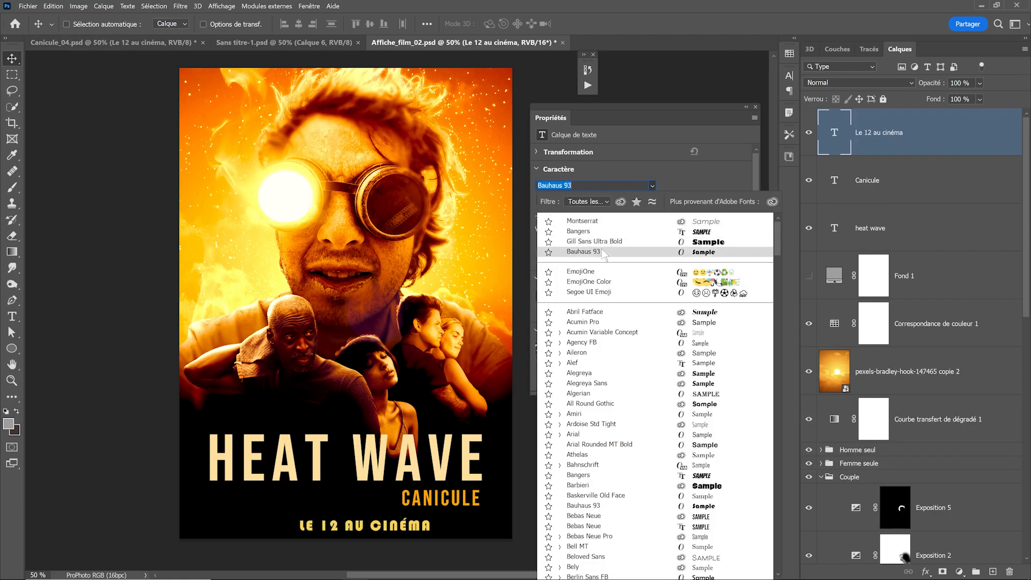
Filter the fonts to Sans Serif and give the LE 12 AU CINÉMA line a thin sans serif typeface
left_click(588, 201)
left_click(580, 246)
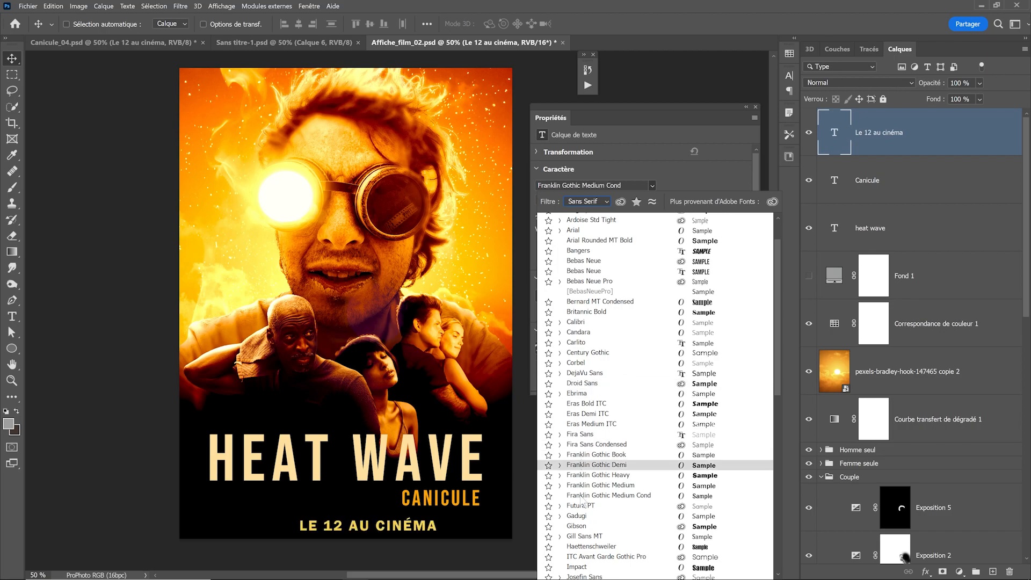
scroll(586, 486, "down", 2)
scroll(585, 486, "down", 10)
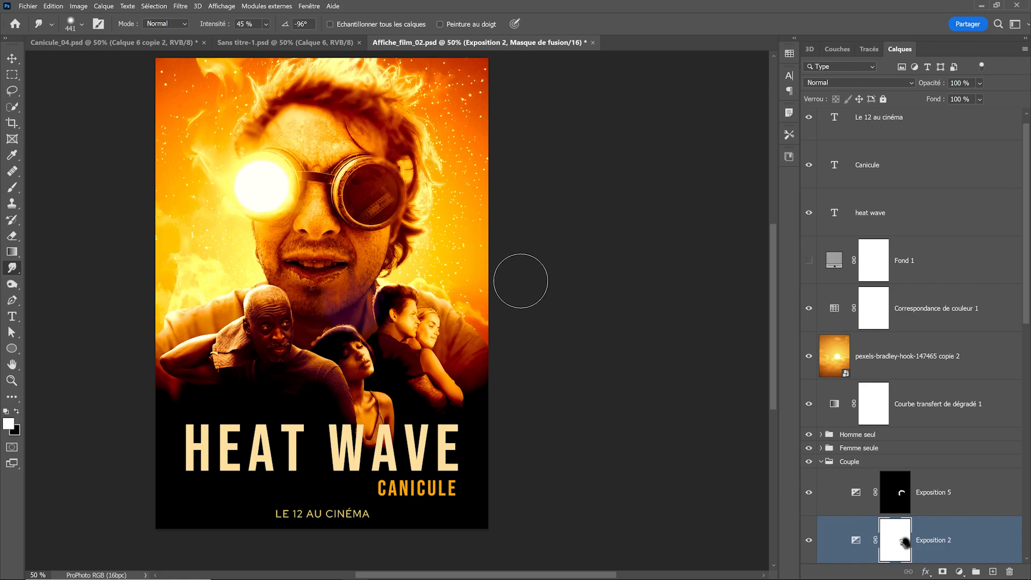
Duplicate the sun image copy 2 above the Fond 1 layer and set it to Normal blending with 100% fill
mouse_move(342, 328)
left_mouse_down()
mouse_move(342, 340)
mouse_move(339, 323)
left_mouse_up()
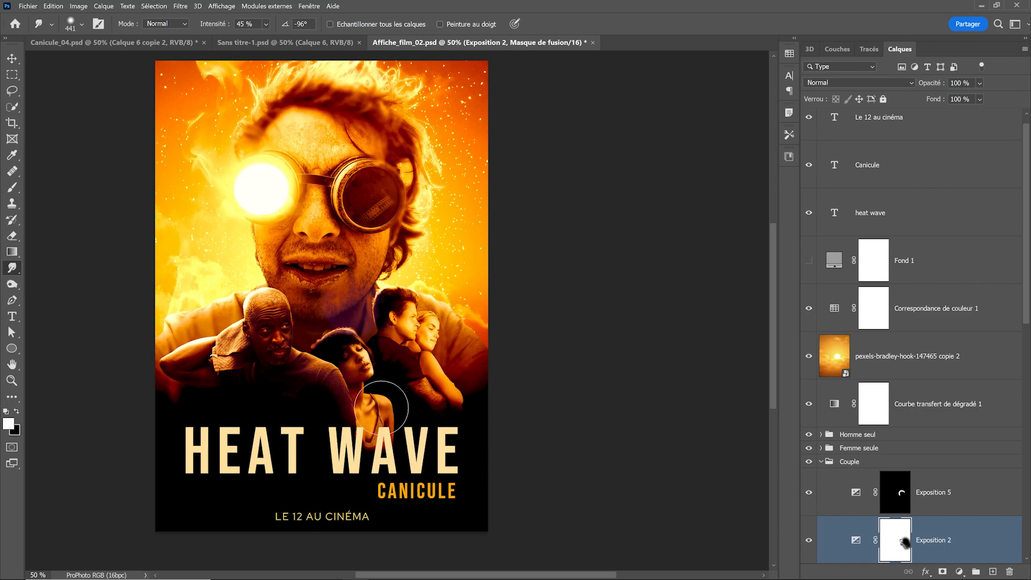
left_click(456, 322, "ctrl")
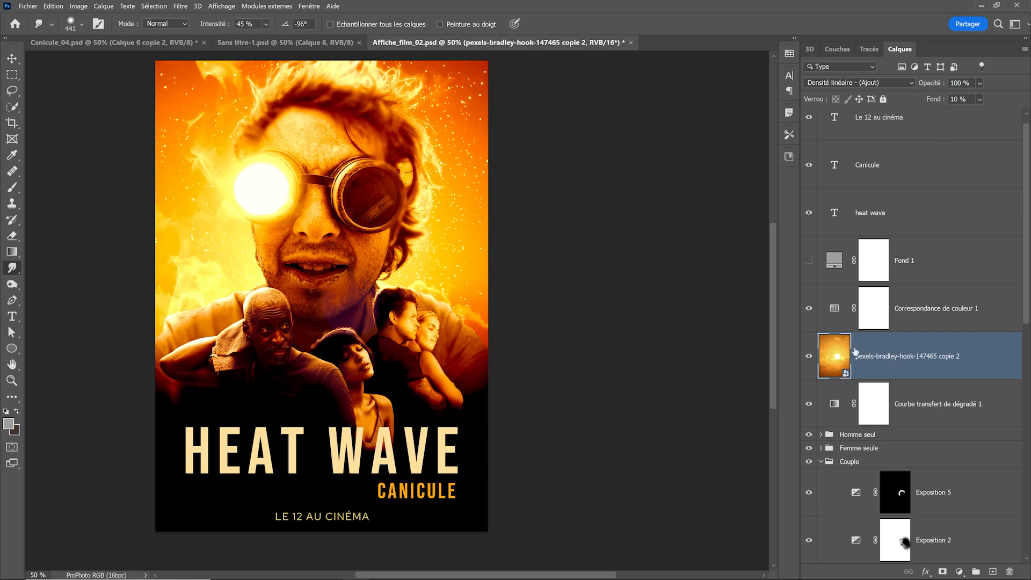
left_click_drag(885, 368, 854, 233)
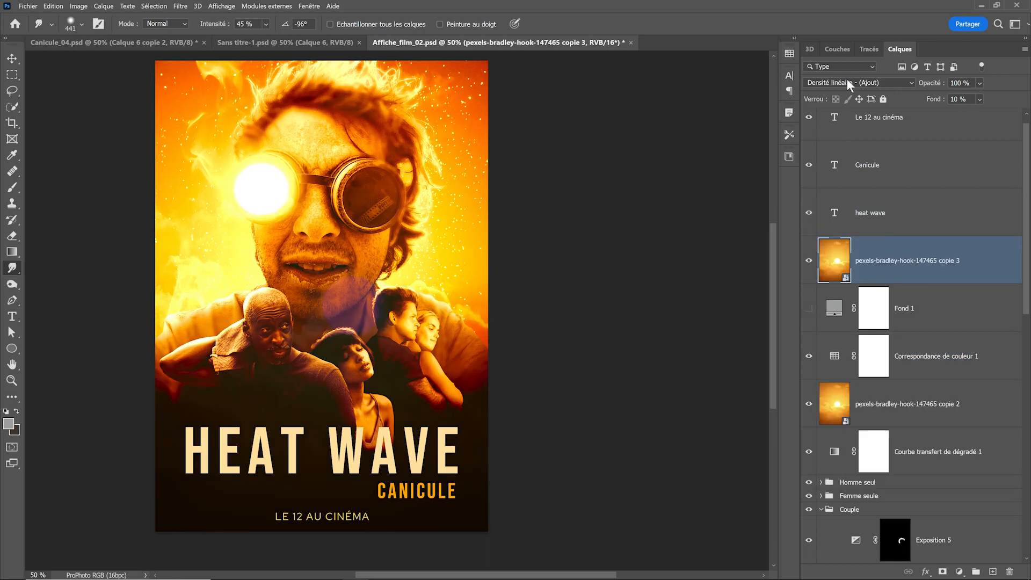
left_click(881, 82)
left_click(848, 91)
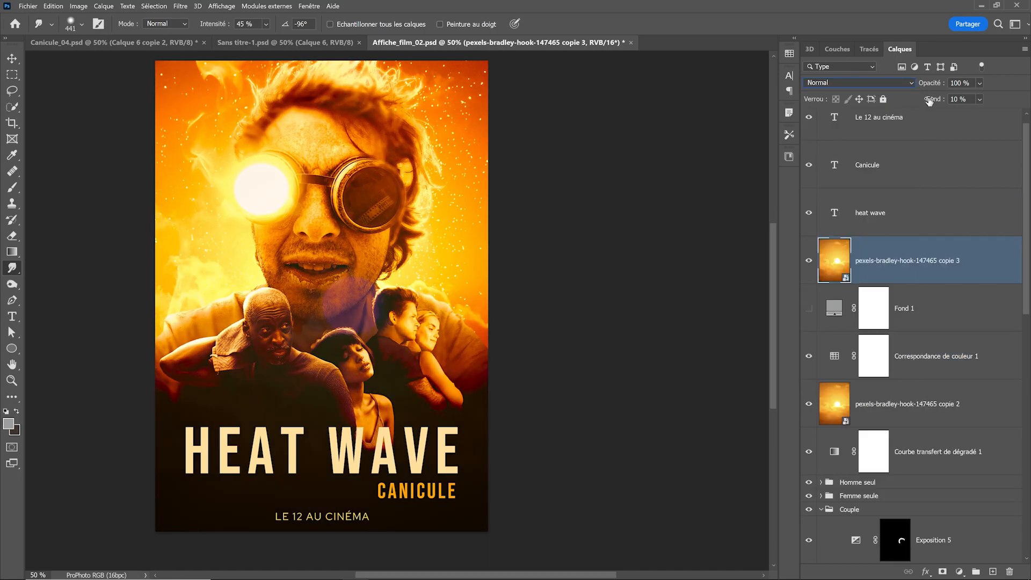
type("100")
key("Return")
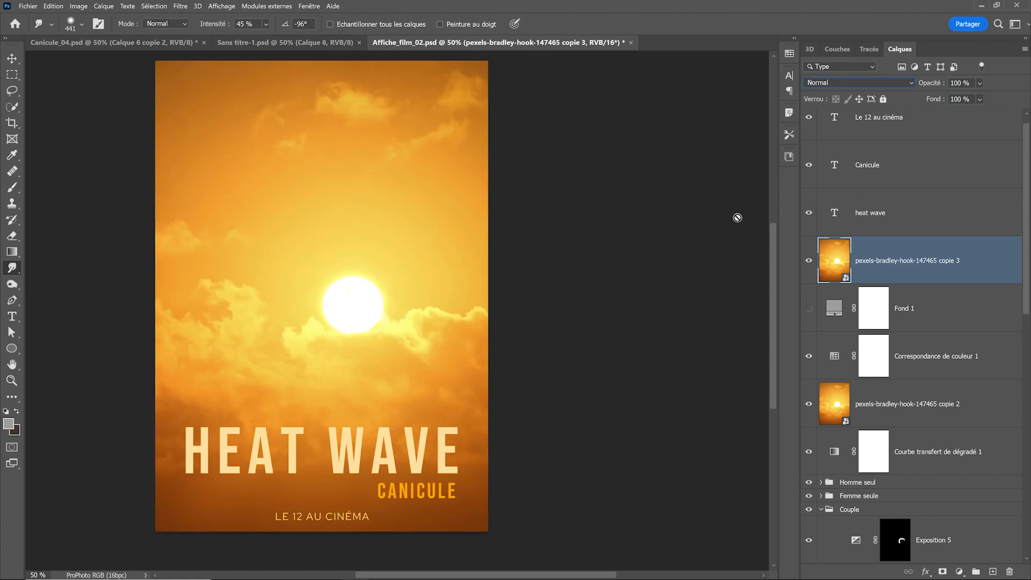
Add a black mask to the sun image copy 3 and paint white across the poster's lower part with a large 60% opacity brush
left_click(942, 573, "alt")
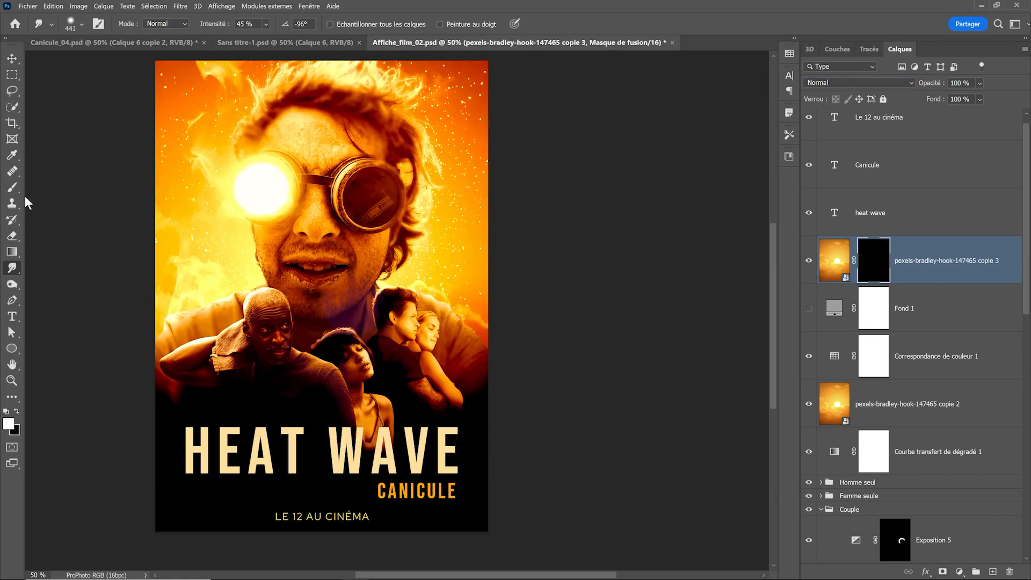
left_click(11, 187)
mouse_move(160, 433)
left_mouse_down()
mouse_move(192, 423)
mouse_move(431, 427)
mouse_move(339, 472)
mouse_move(254, 487)
mouse_move(193, 489)
mouse_move(450, 438)
mouse_move(433, 409)
mouse_move(487, 397)
mouse_move(463, 388)
mouse_move(393, 418)
mouse_move(327, 424)
mouse_move(430, 416)
mouse_move(283, 427)
mouse_move(208, 462)
mouse_move(157, 451)
left_mouse_up()
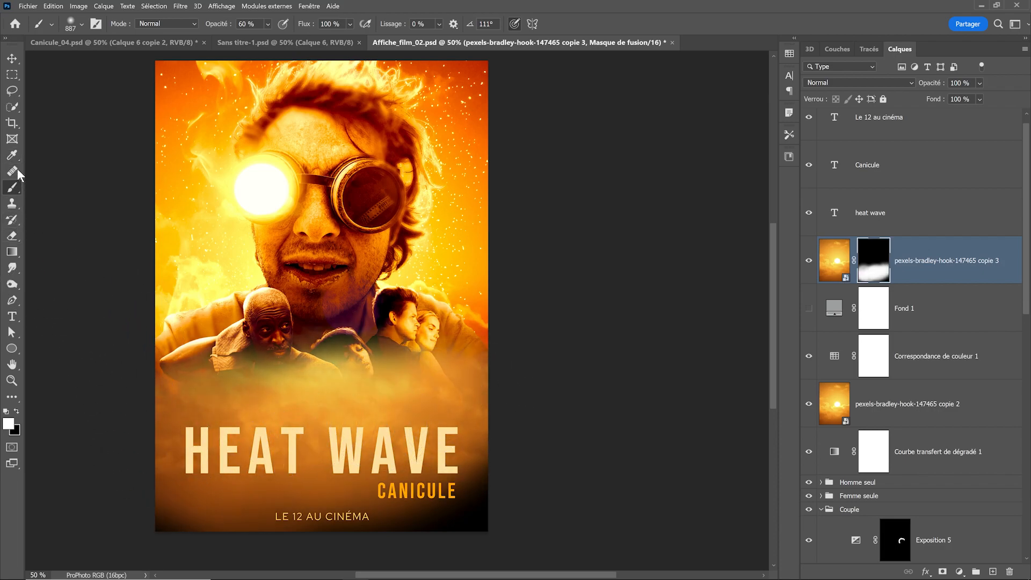
Smudge the sun copy's mask at 45% strength with a 503 px brush into wispy haze around the lower figures and titles
left_click(12, 269)
right_click(220, 347, "alt")
mouse_move(210, 357)
left_mouse_down()
mouse_move(295, 366)
mouse_move(240, 353)
mouse_move(355, 323)
mouse_move(268, 395)
mouse_move(420, 320)
mouse_move(290, 417)
mouse_move(465, 340)
left_mouse_up()
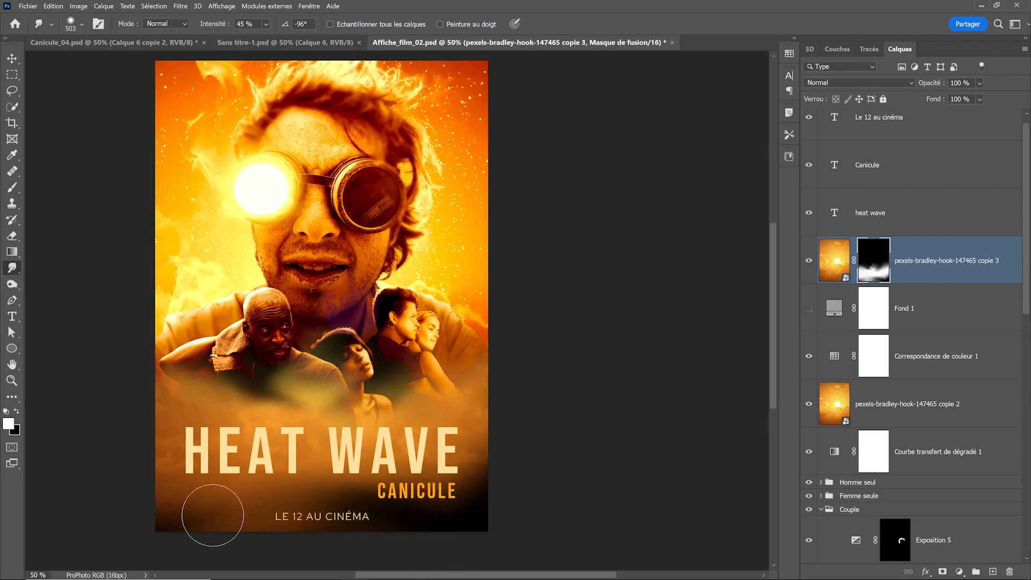
mouse_move(319, 514)
left_mouse_down()
mouse_move(258, 533)
mouse_move(341, 478)
mouse_move(391, 536)
mouse_move(305, 477)
mouse_move(273, 473)
mouse_move(341, 554)
mouse_move(234, 532)
mouse_move(351, 533)
mouse_move(283, 488)
mouse_move(166, 509)
mouse_move(235, 461)
mouse_move(123, 489)
mouse_move(220, 506)
mouse_move(144, 463)
mouse_move(315, 480)
mouse_move(404, 519)
mouse_move(501, 504)
mouse_move(320, 514)
mouse_move(480, 416)
mouse_move(409, 509)
mouse_move(476, 394)
mouse_move(433, 458)
mouse_move(411, 391)
mouse_move(475, 368)
mouse_move(352, 459)
mouse_move(318, 366)
mouse_move(233, 426)
mouse_move(200, 384)
mouse_move(192, 415)
mouse_move(285, 457)
mouse_move(376, 431)
mouse_move(291, 435)
mouse_move(425, 441)
mouse_move(260, 428)
mouse_move(371, 398)
mouse_move(235, 438)
mouse_move(240, 384)
mouse_move(135, 453)
mouse_move(284, 426)
mouse_move(378, 388)
mouse_move(501, 395)
left_mouse_up()
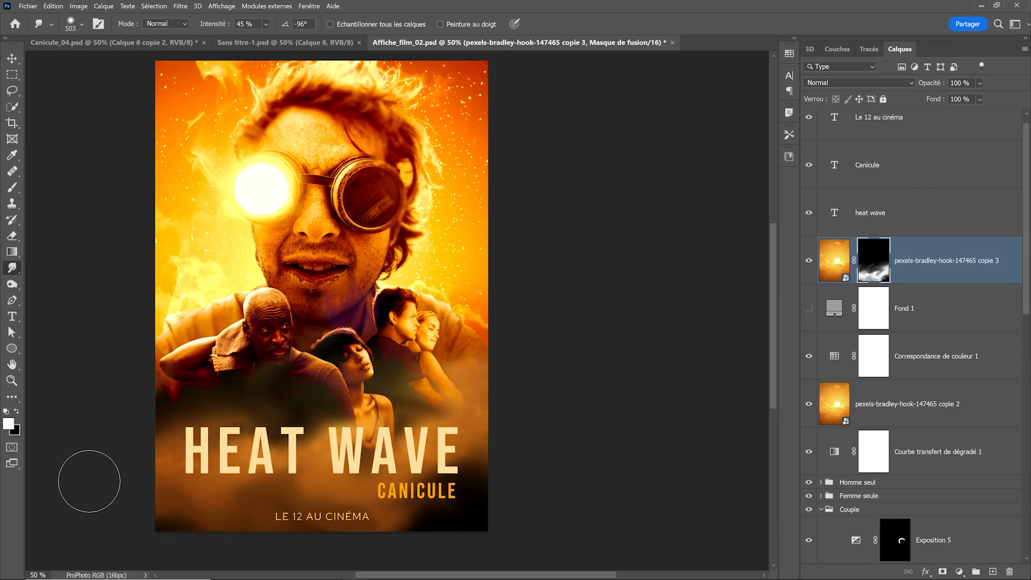
mouse_move(188, 429)
left_mouse_down()
mouse_move(290, 486)
mouse_move(295, 478)
mouse_move(234, 477)
mouse_move(242, 394)
mouse_move(272, 398)
mouse_move(257, 436)
mouse_move(198, 425)
mouse_move(375, 422)
mouse_move(253, 400)
mouse_move(166, 410)
mouse_move(260, 431)
mouse_move(261, 386)
mouse_move(223, 459)
mouse_move(502, 460)
mouse_move(415, 530)
mouse_move(300, 500)
mouse_move(409, 498)
mouse_move(457, 393)
mouse_move(512, 457)
mouse_move(425, 517)
mouse_move(326, 520)
mouse_move(365, 447)
mouse_move(522, 488)
mouse_move(448, 487)
mouse_move(343, 506)
mouse_move(471, 529)
left_mouse_up()
scroll(677, 331, "up", 1)
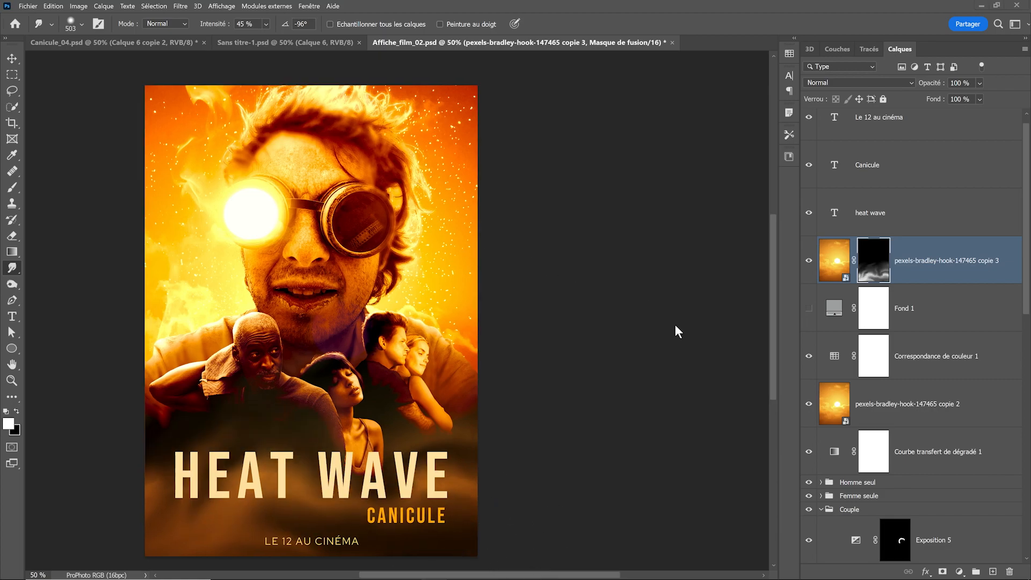
Paint black at 60% brush opacity over the hair on the blurred man copy's mask to bring back the sharp hair
scroll(810, 333, "down", 3)
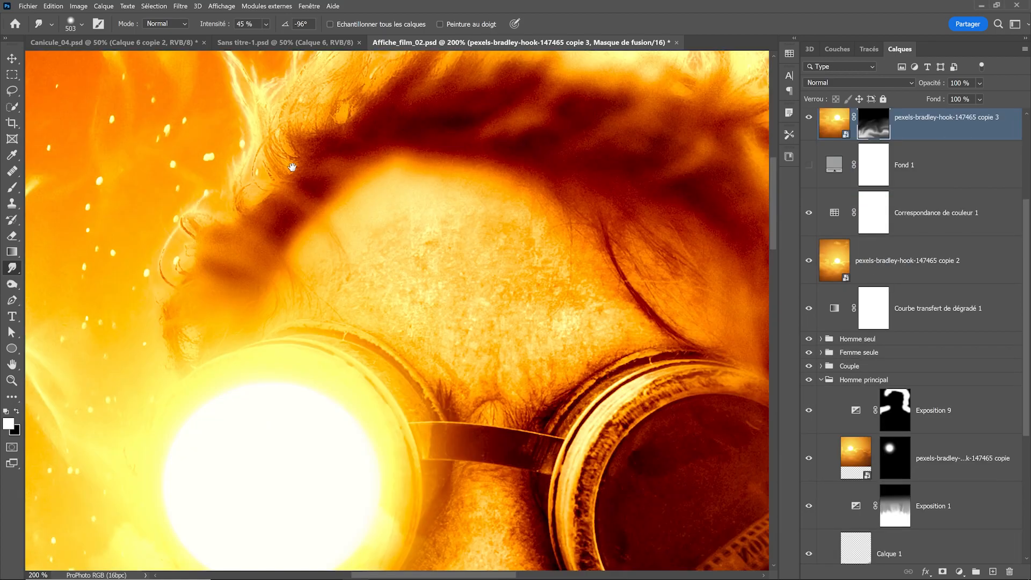
left_click_drag(299, 166, 201, 256)
left_click_drag(534, 214, 458, 227)
left_click_drag(573, 280, 448, 236)
scroll(448, 237, "down", 2)
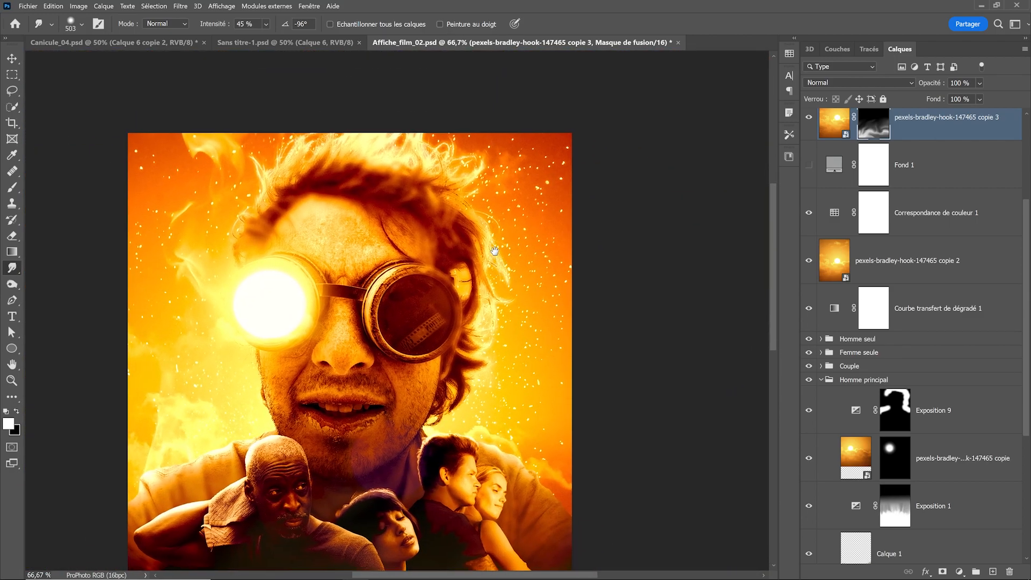
scroll(840, 419, "down", 5)
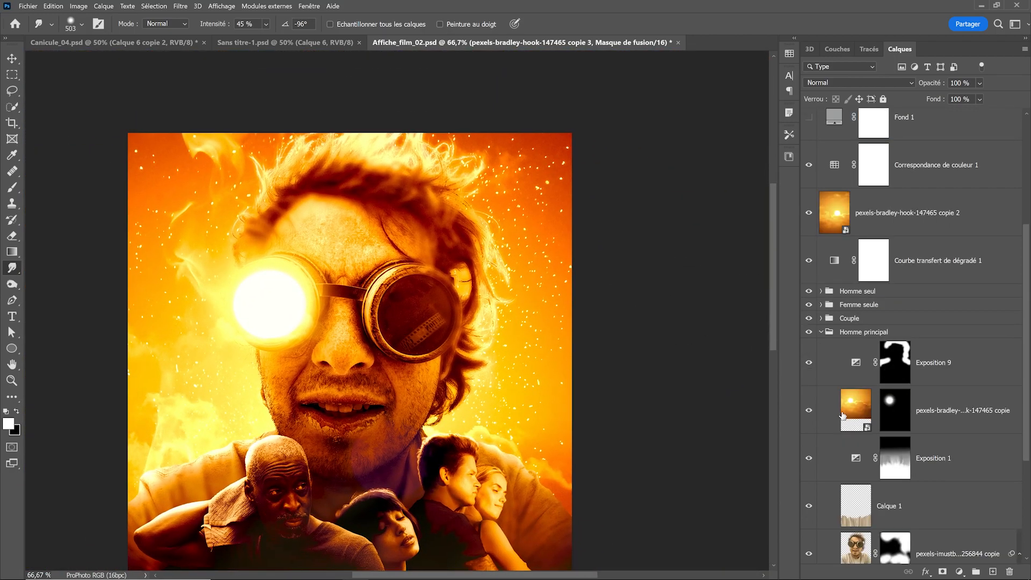
left_click(891, 382)
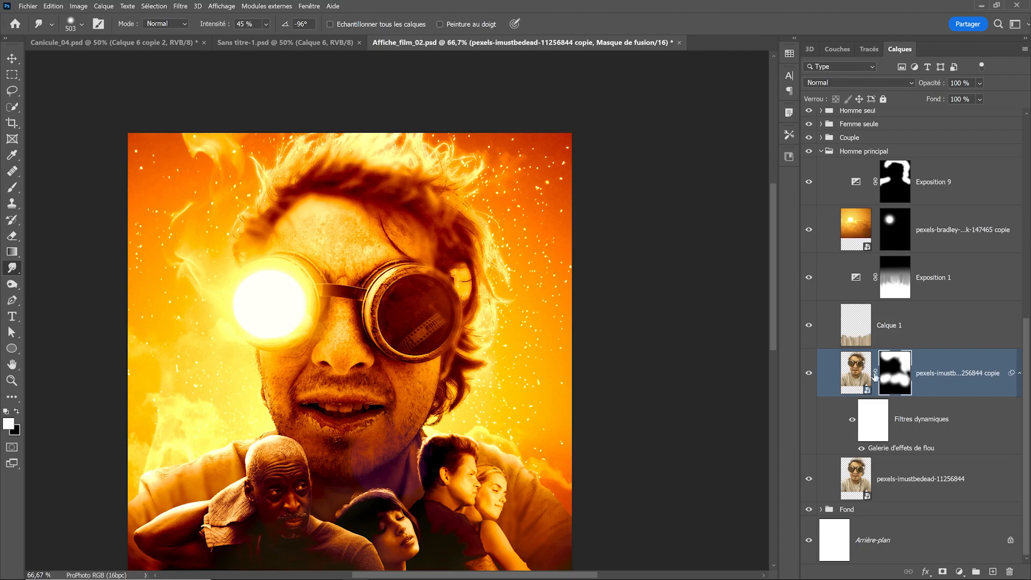
left_click(13, 187)
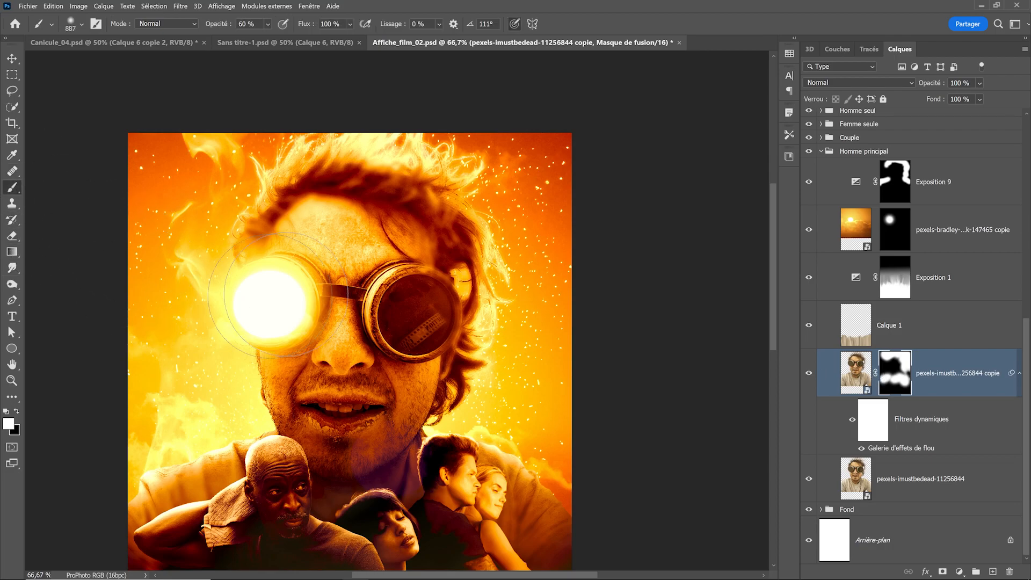
mouse_move(349, 266)
left_mouse_down()
mouse_move(368, 237)
mouse_move(342, 249)
mouse_move(388, 248)
mouse_move(355, 267)
mouse_move(365, 253)
mouse_move(352, 242)
mouse_move(311, 257)
mouse_move(362, 218)
mouse_move(393, 249)
left_mouse_up()
key("x")
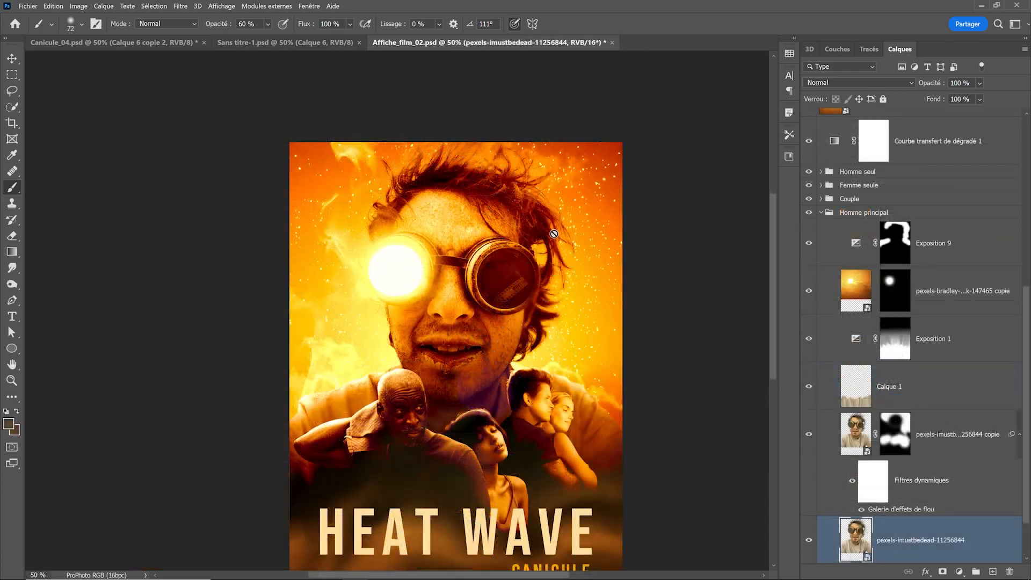
Examine the goggled man's sharp hair up close and within the whole poster
left_click(551, 179, "ctrl")
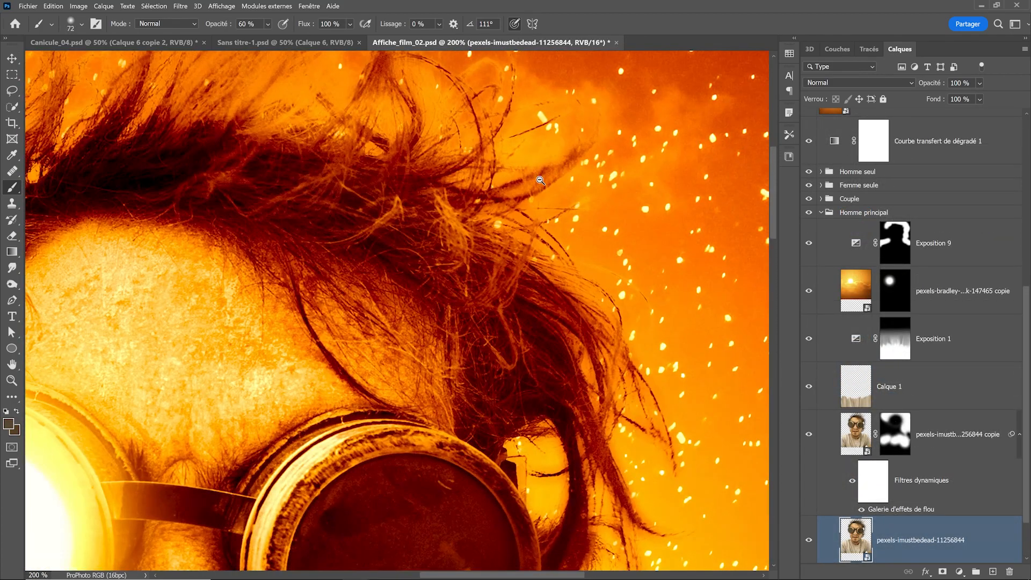
scroll(540, 181, "down", 2)
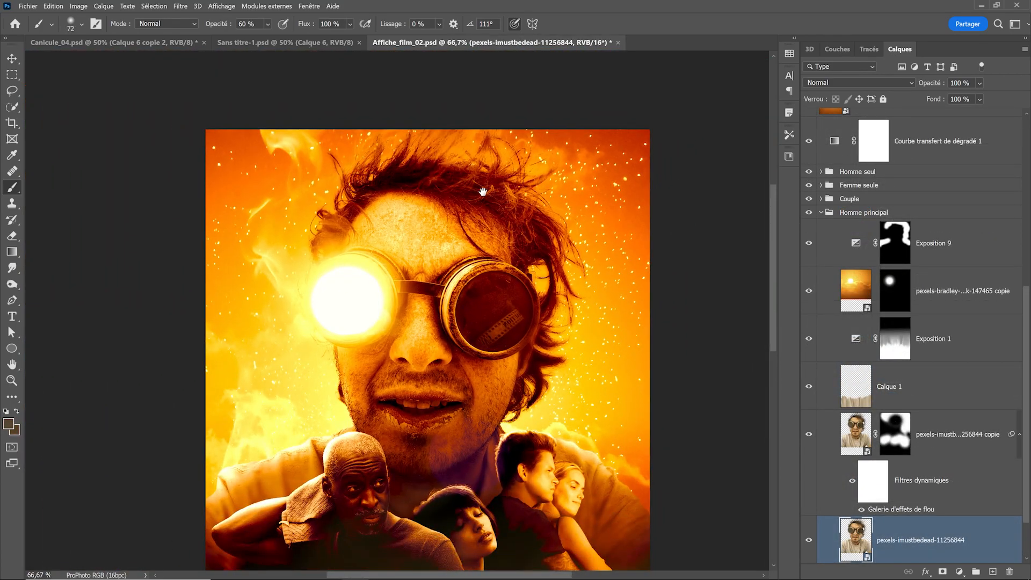
scroll(484, 193, "down", 1)
scroll(491, 202, "up", 3)
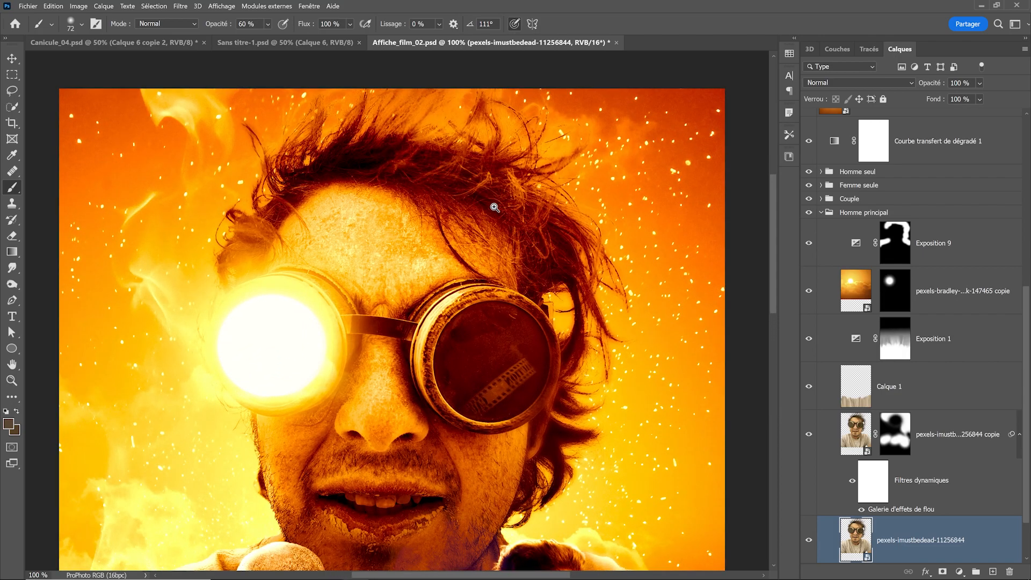
scroll(494, 208, "down", 2)
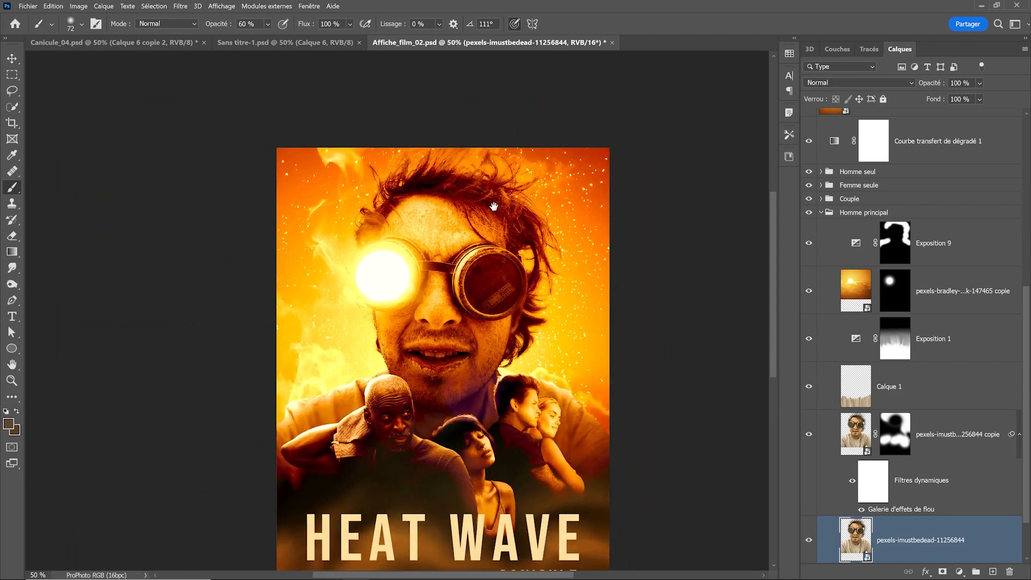
left_click_drag(493, 207, 465, 157)
Refine the haze around the figures and titles by smudging the sun copy 3's mask at 45% strength with 503 px and 139 px brushes
scroll(885, 218, "up", 2)
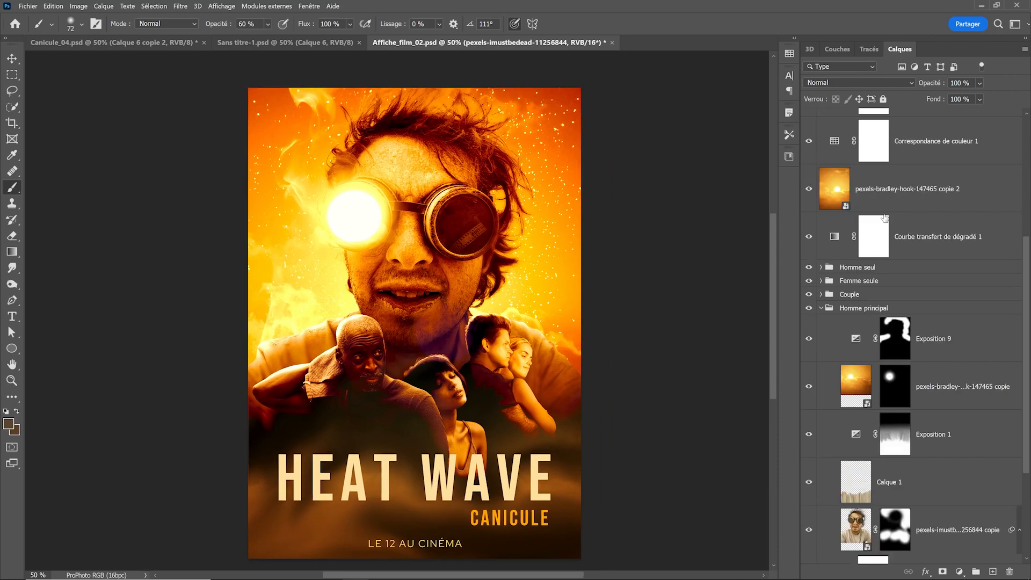
scroll(833, 194, "up", 2)
left_click(859, 153)
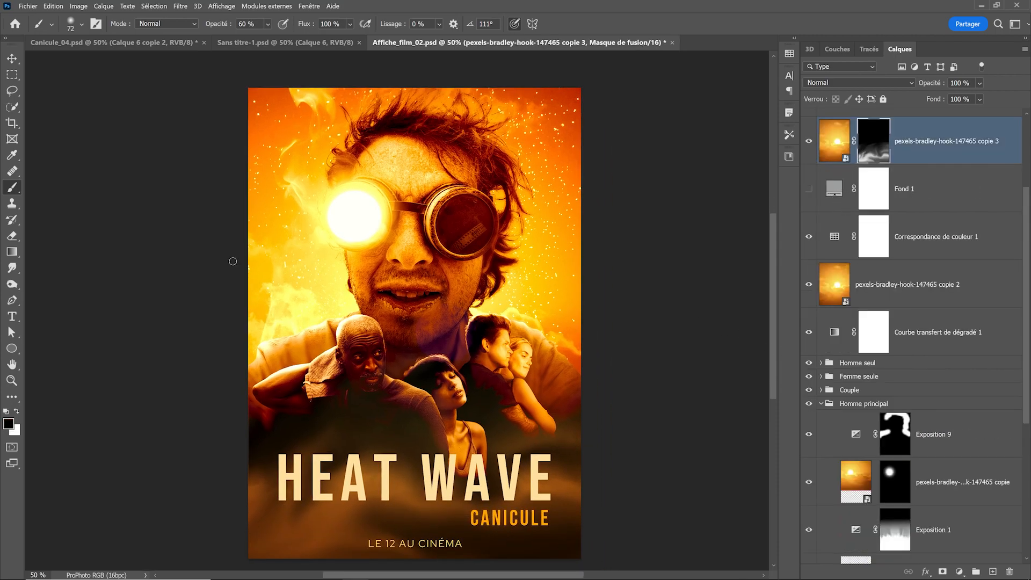
left_click(12, 267)
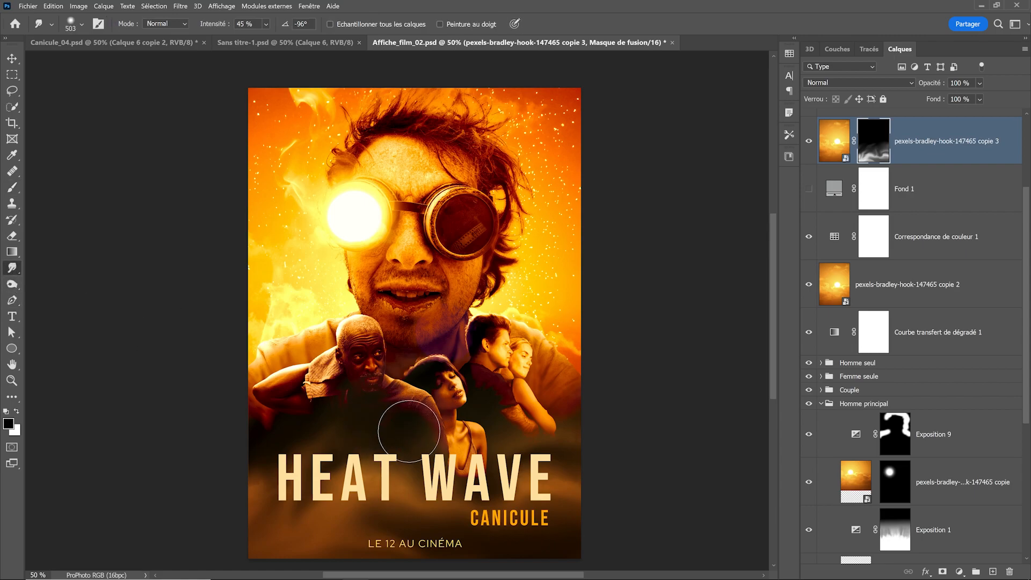
mouse_move(410, 444)
left_mouse_down()
mouse_move(378, 417)
mouse_move(333, 442)
mouse_move(383, 402)
mouse_move(434, 418)
mouse_move(589, 400)
mouse_move(501, 395)
mouse_move(481, 434)
mouse_move(449, 443)
mouse_move(395, 420)
mouse_move(351, 378)
mouse_move(273, 386)
mouse_move(549, 412)
mouse_move(452, 418)
mouse_move(570, 381)
left_mouse_up()
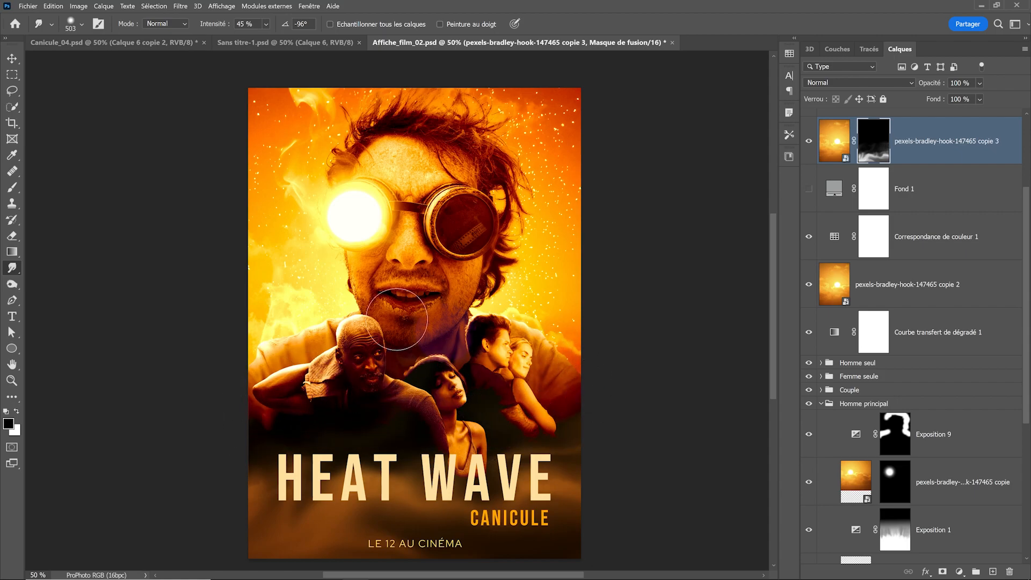
left_click_drag(547, 552, 543, 544)
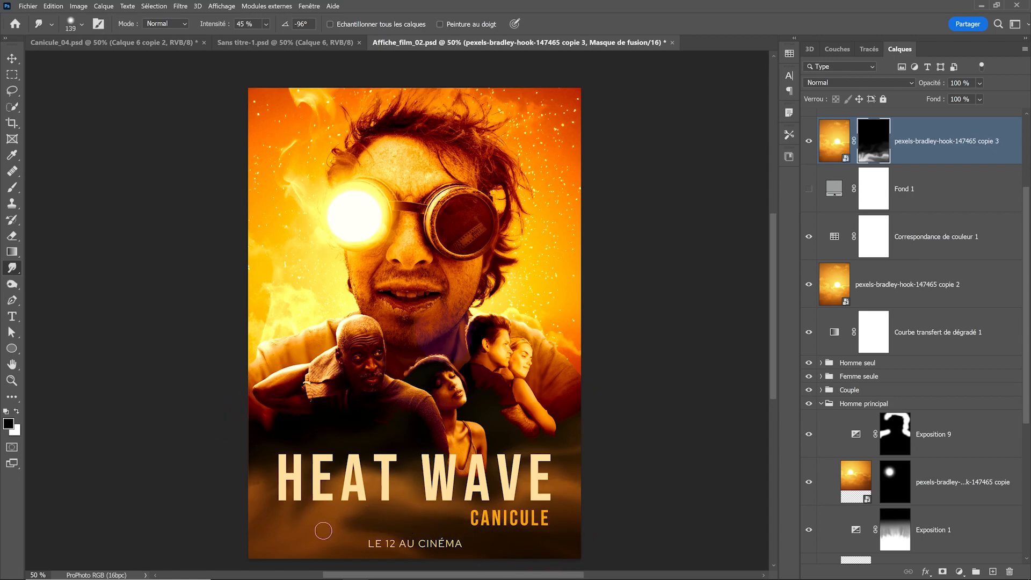
left_click_drag(373, 502, 395, 340)
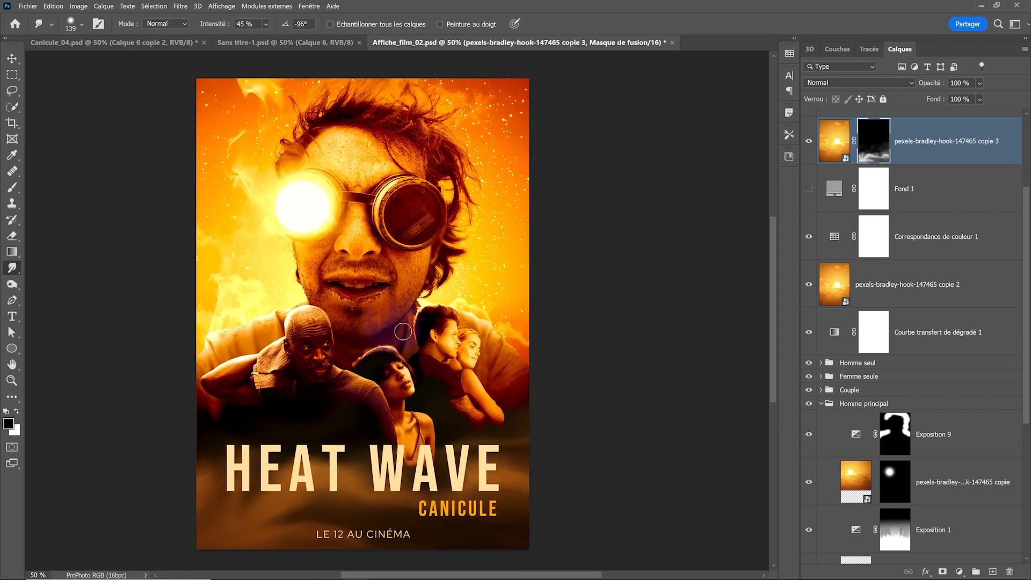